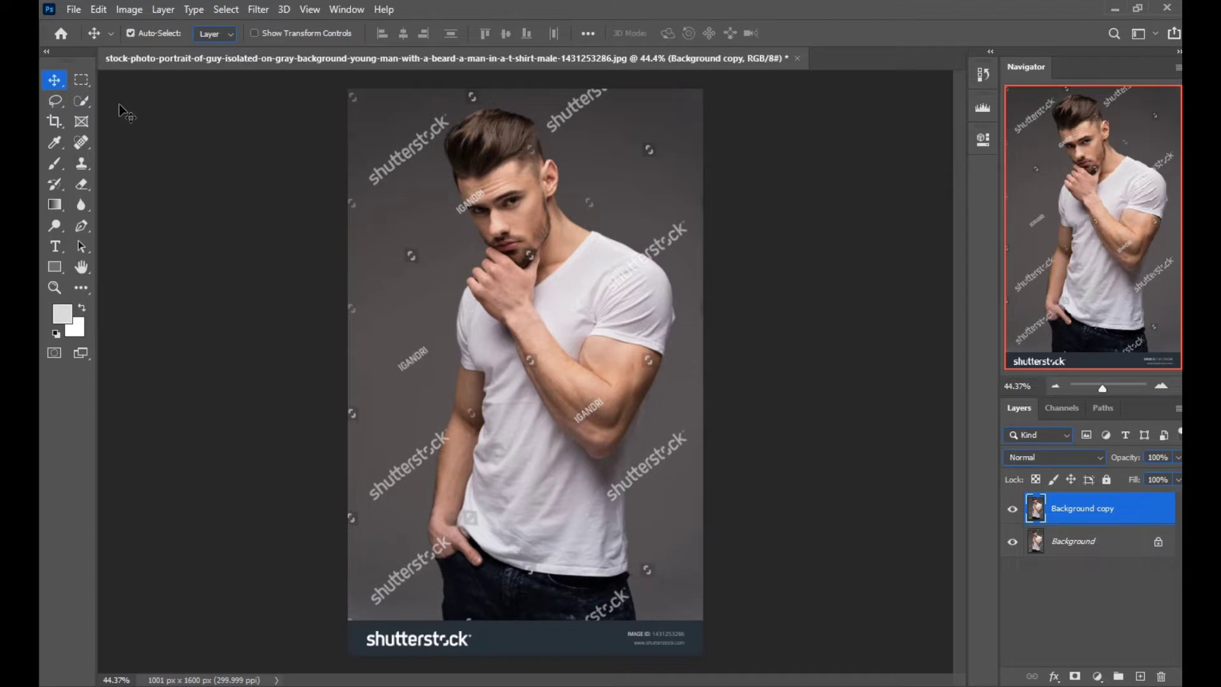
- Lasso the shutterstock text left of the man's hair and isolate its letters with Color Range, sampling their colour at fuzziness 82
click(55, 102)
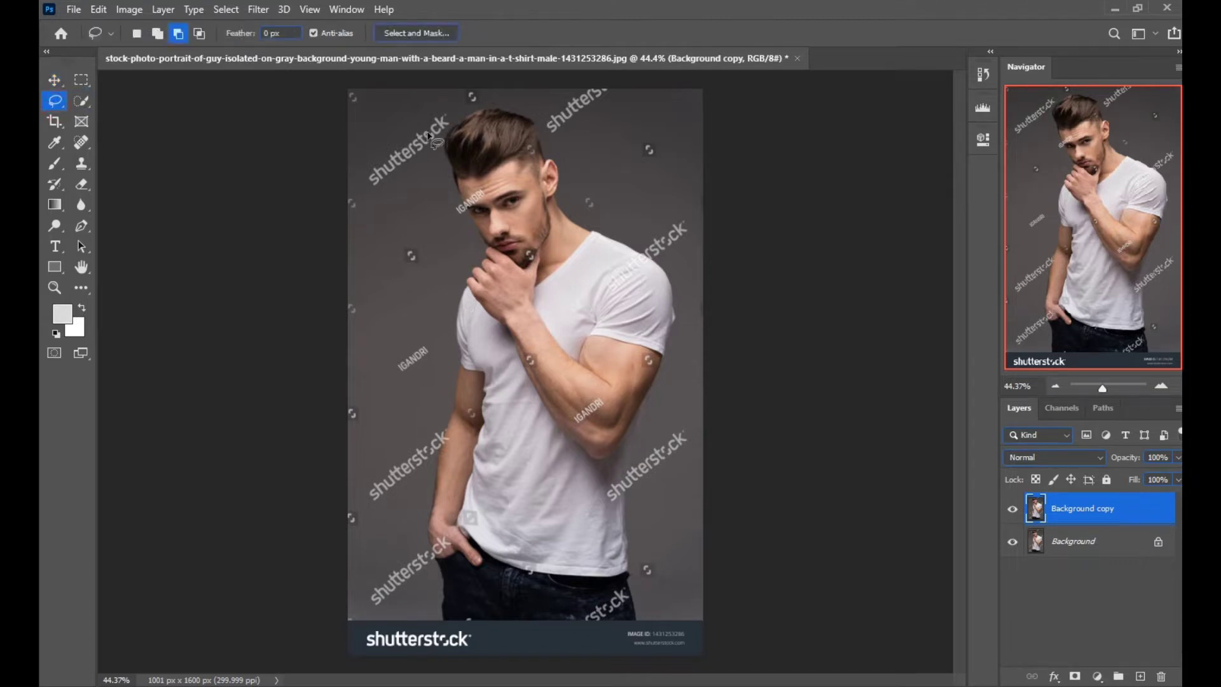
scroll(430, 135, up, 3)
scroll(429, 136, up, 2)
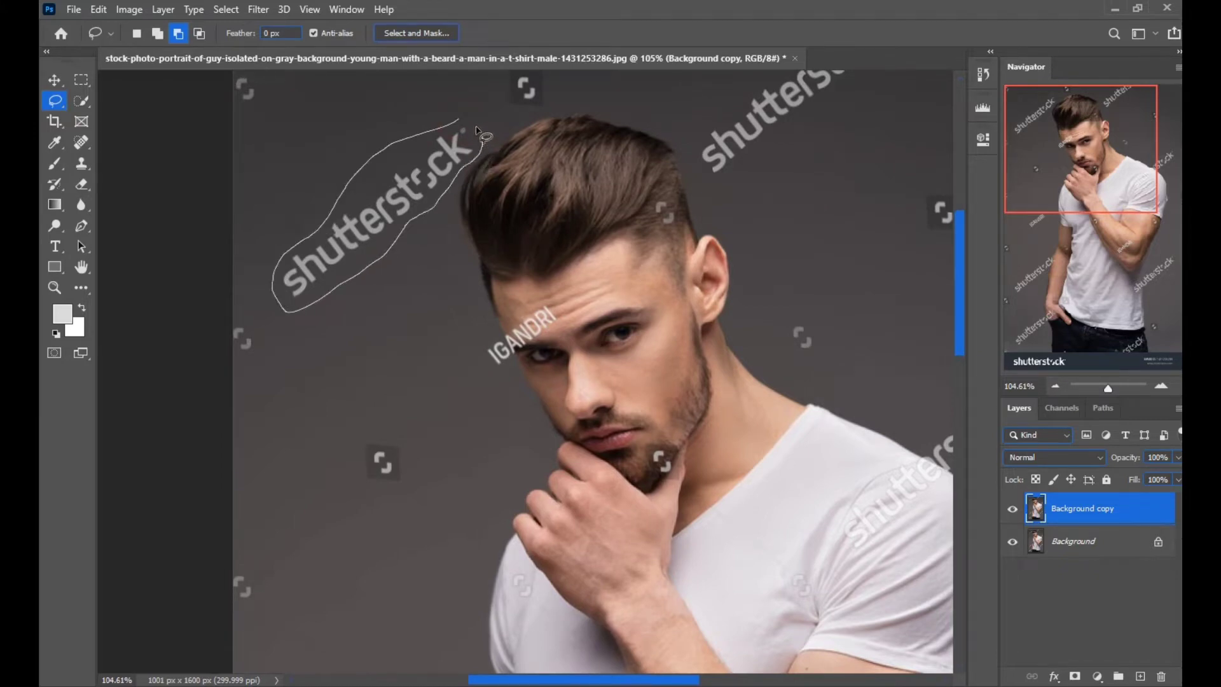
click(226, 9)
click(245, 164)
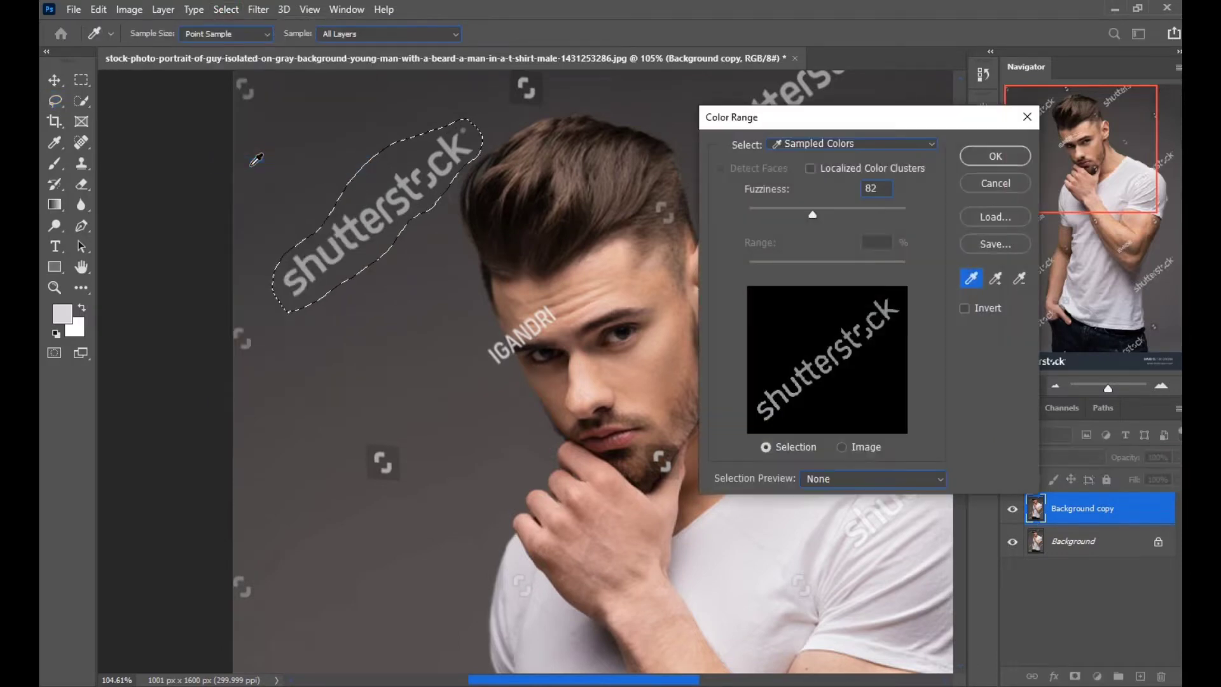
click(339, 232)
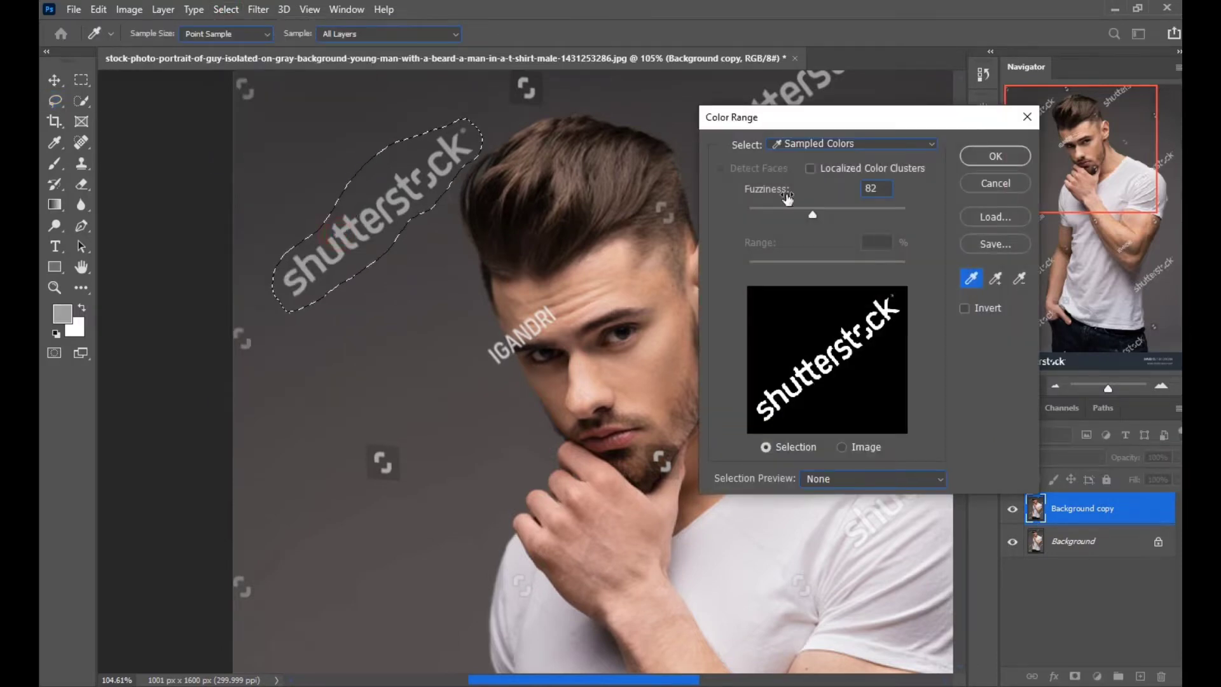
drag(877, 121, 730, 101)
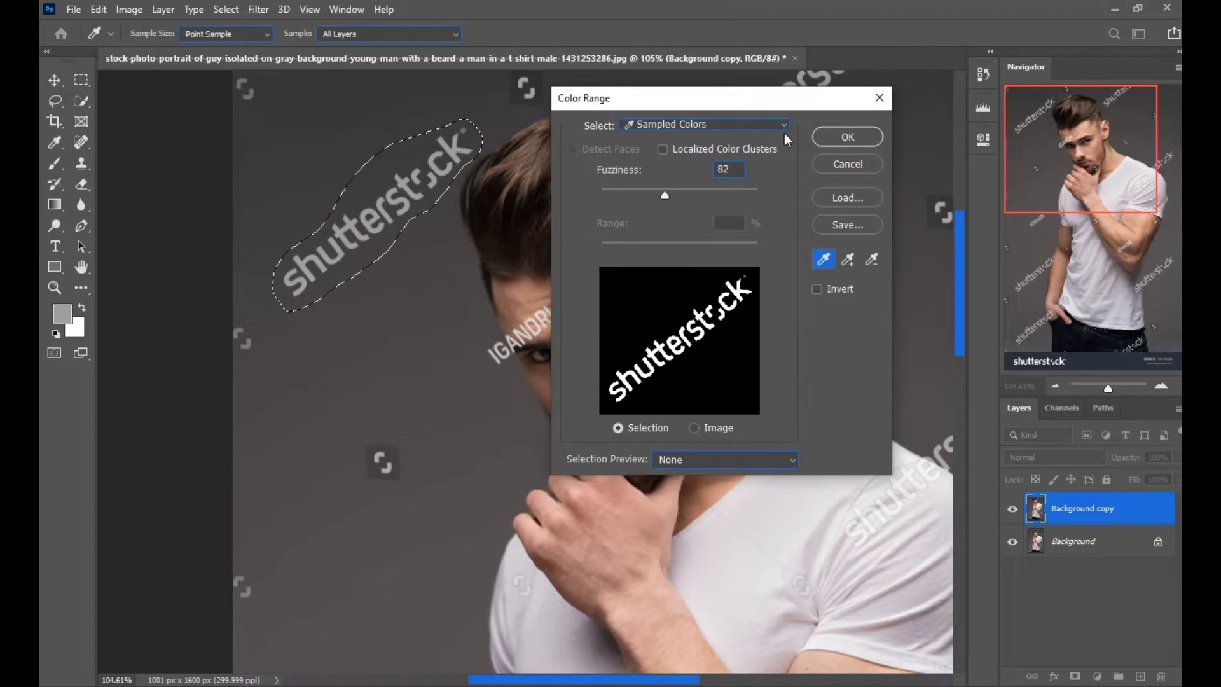
click(838, 138)
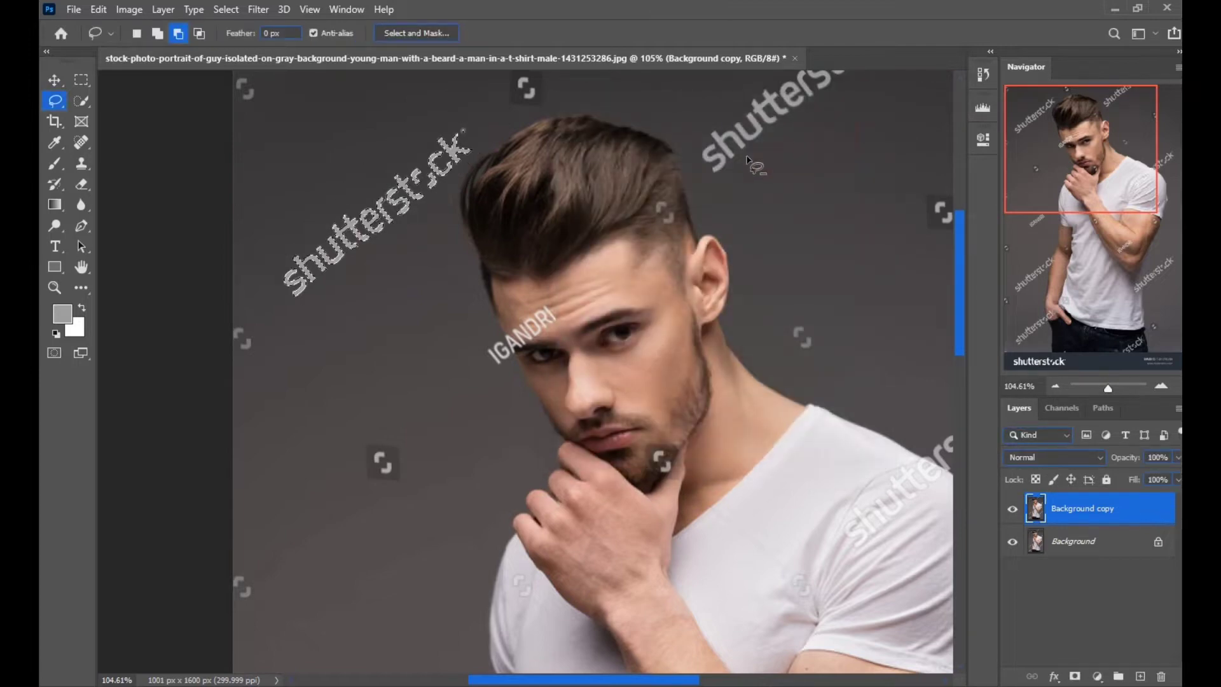
- Expand the letter selection left of the hair by 4 pixels and fill it with Content-Aware
click(221, 10)
mouse_move(347, 236)
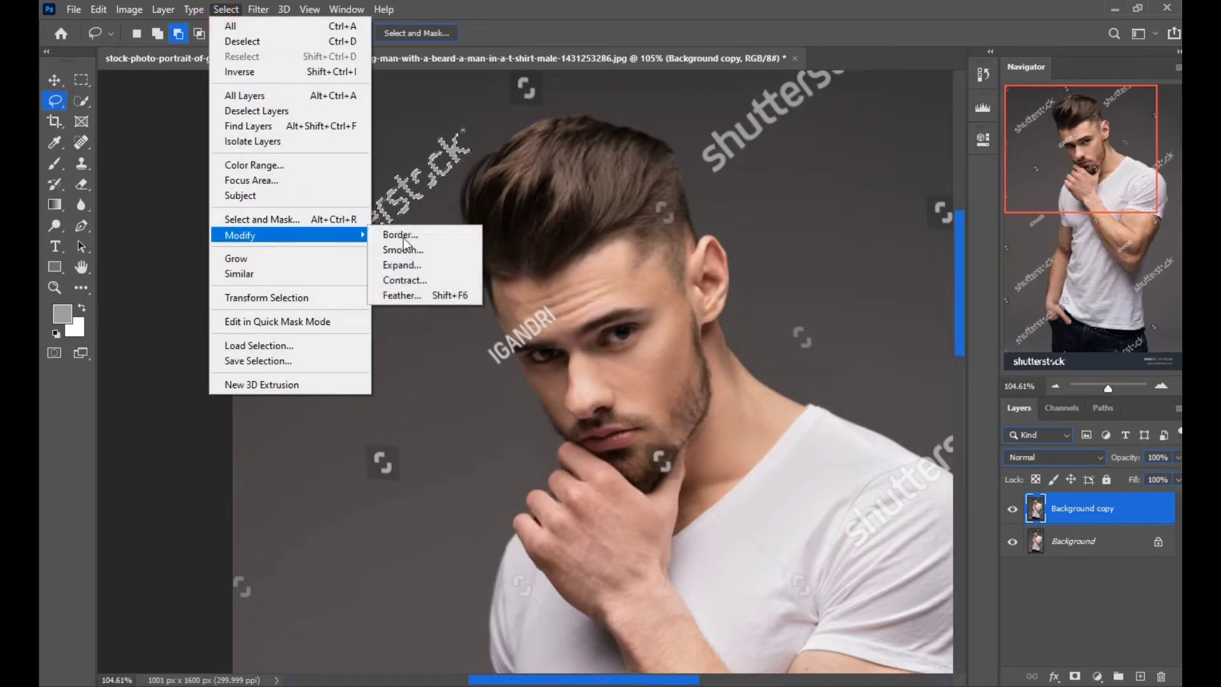
click(422, 266)
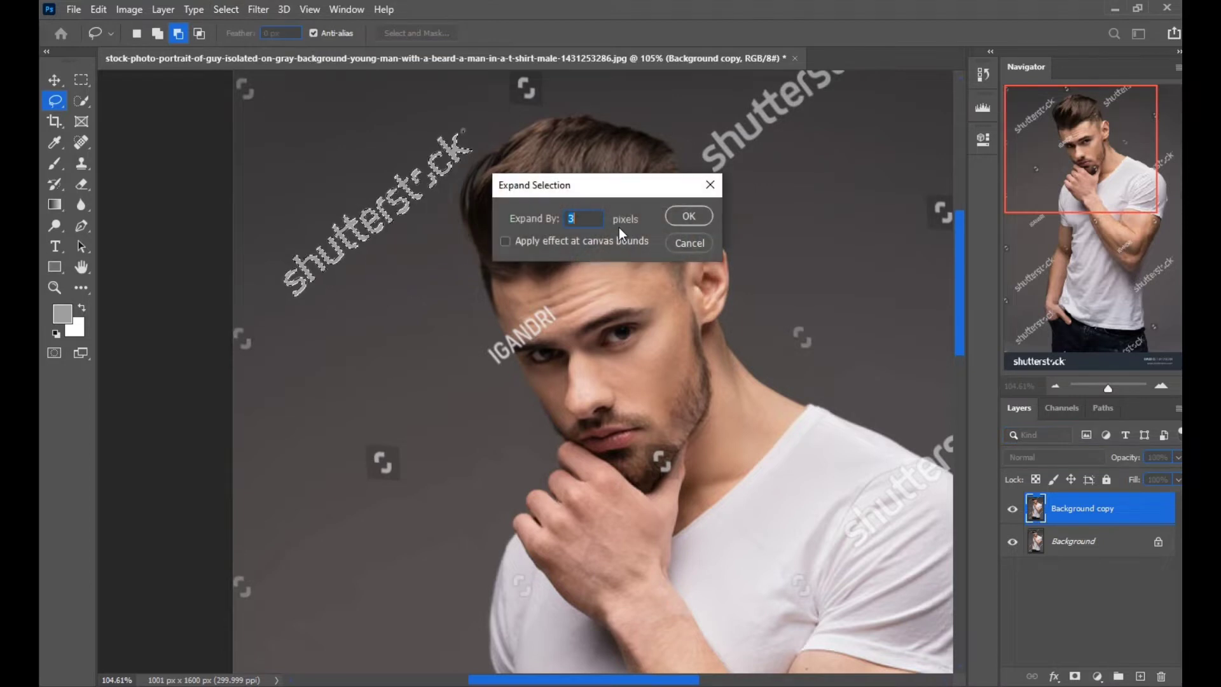
click(688, 216)
key(shift+F5)
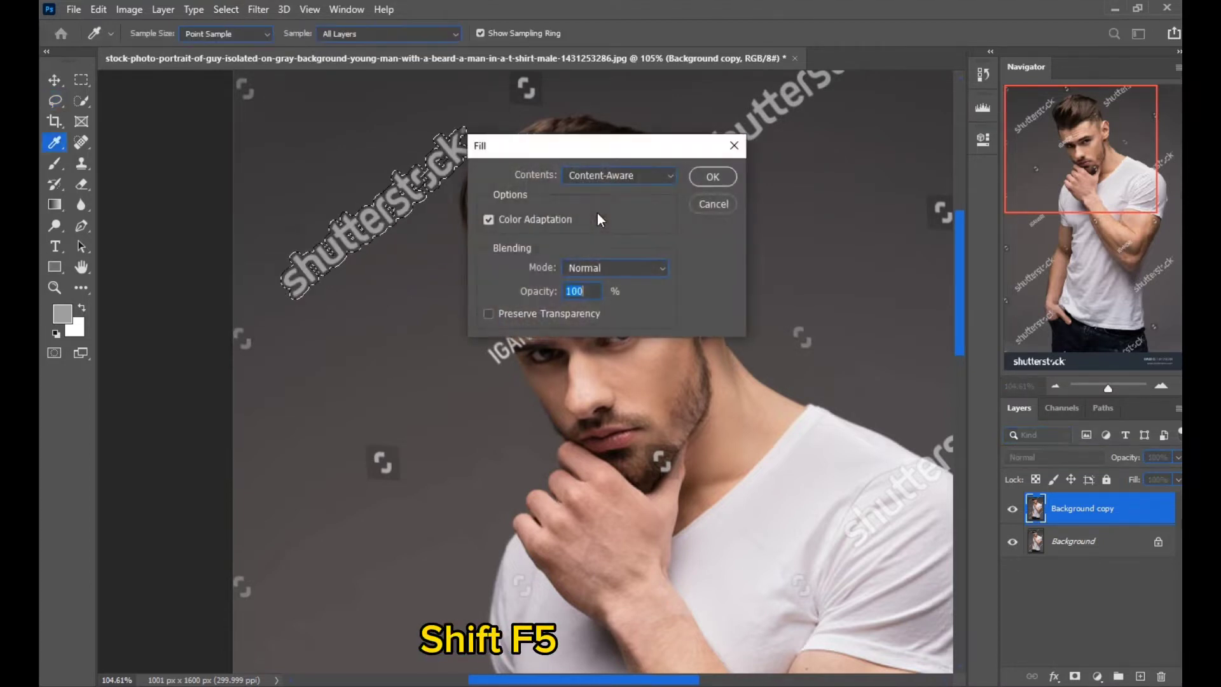
click(715, 177)
- Lasso the shutterstock text at the photo's top edge right of the head and expand the selection by 4 pixels
key(l)
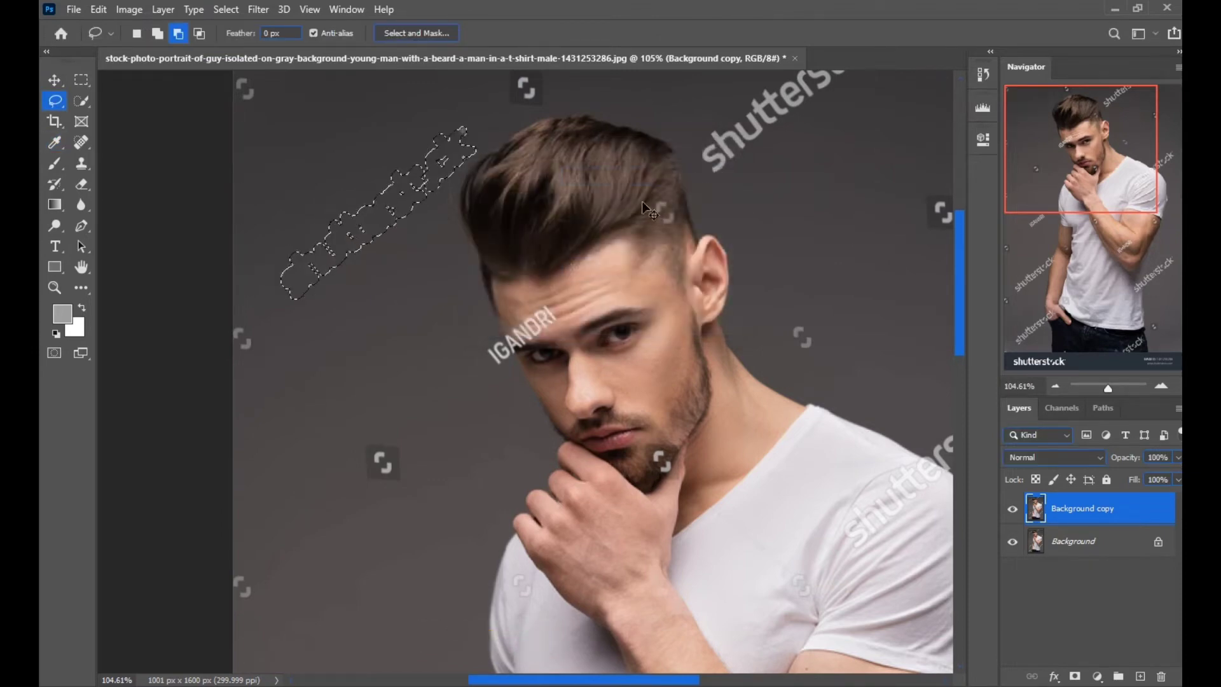
drag(760, 145, 660, 266)
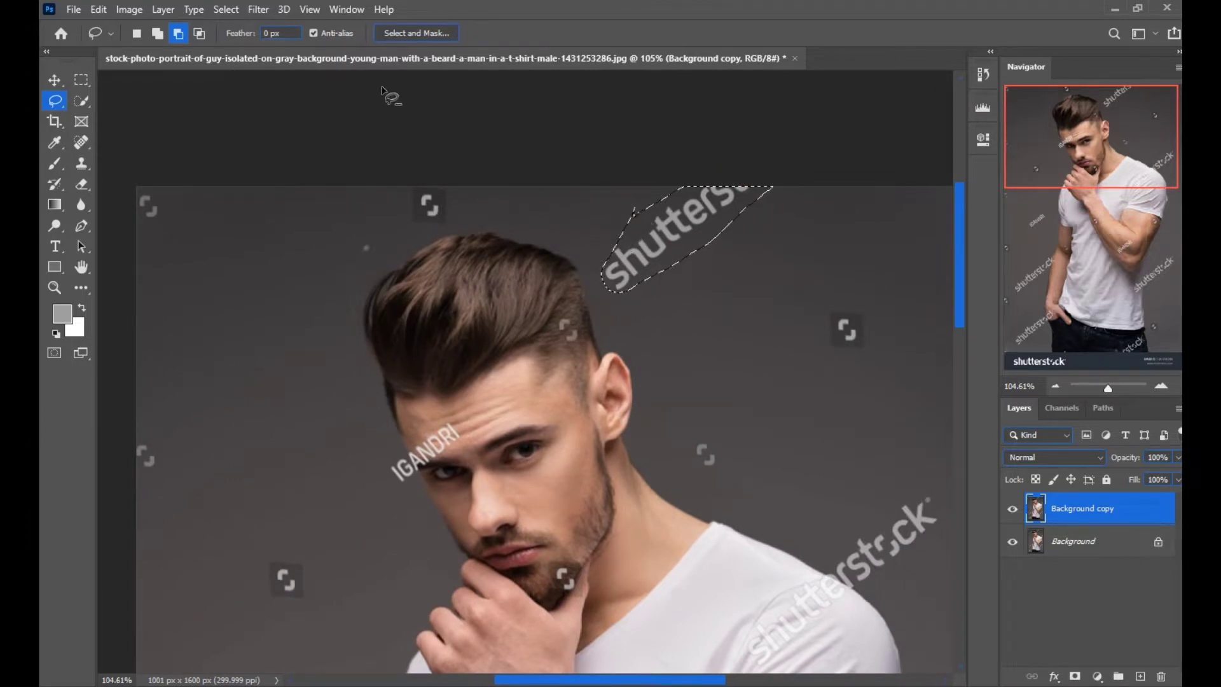
click(225, 9)
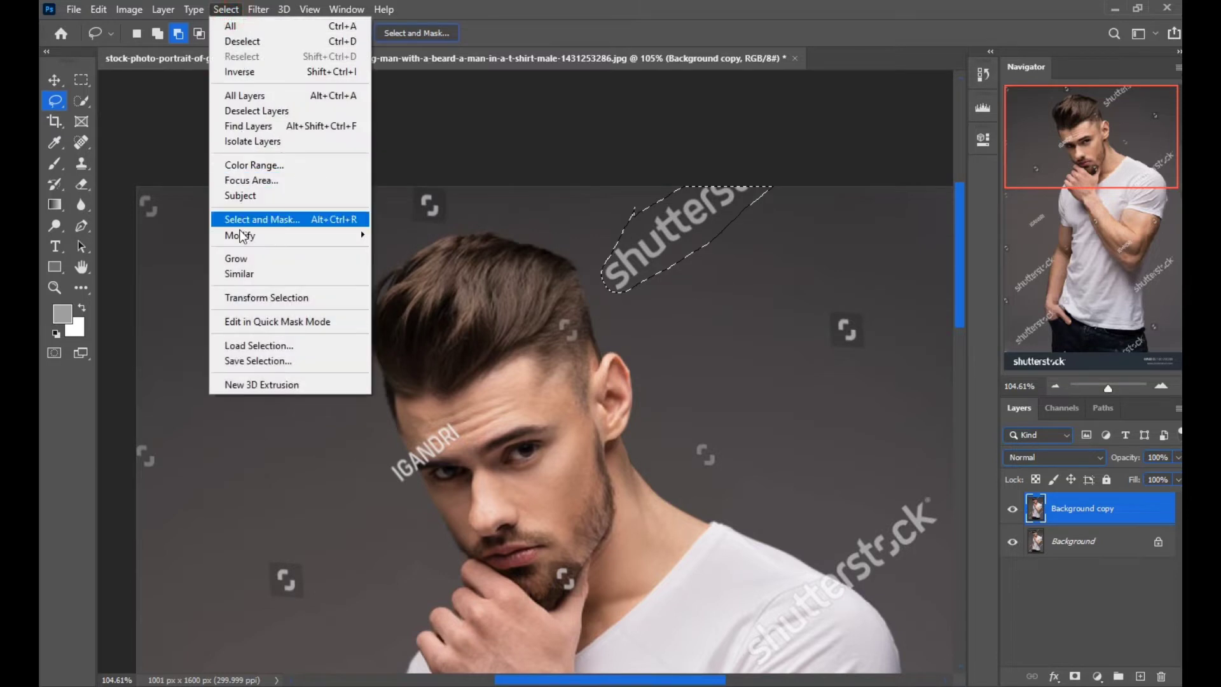
mouse_move(293, 246)
click(438, 267)
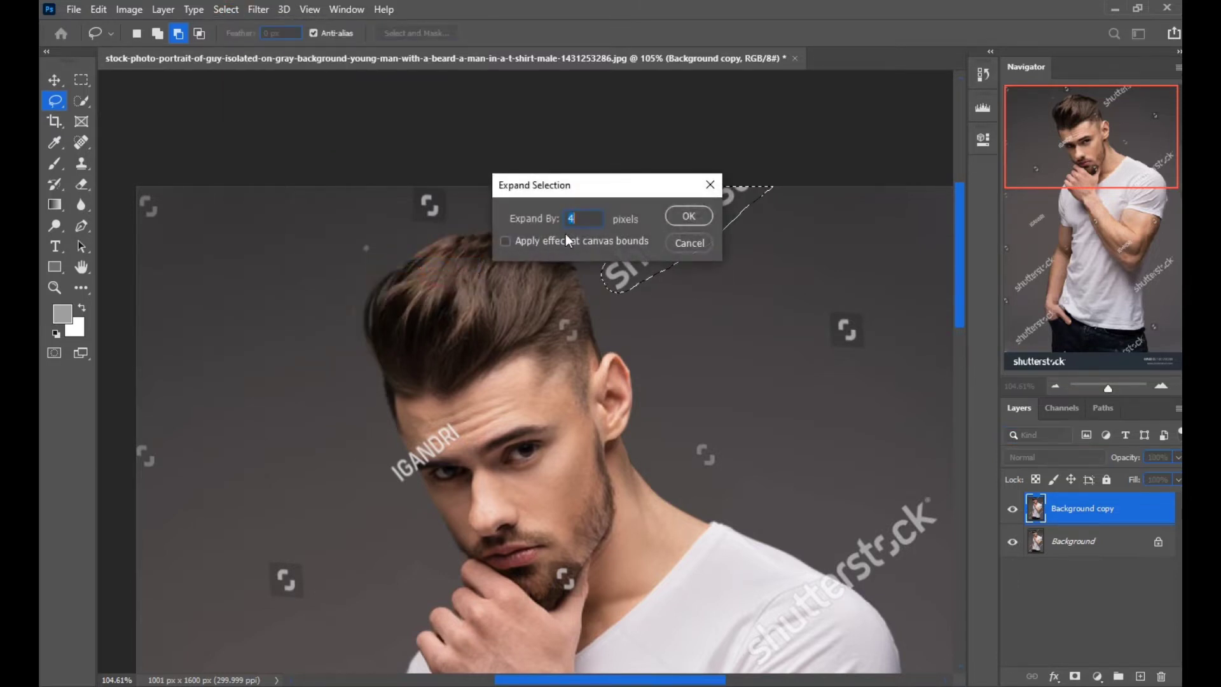
click(689, 216)
- Fill the selected area right of the head with Content-Aware at 100% opacity and deselect
key(shift+F5)
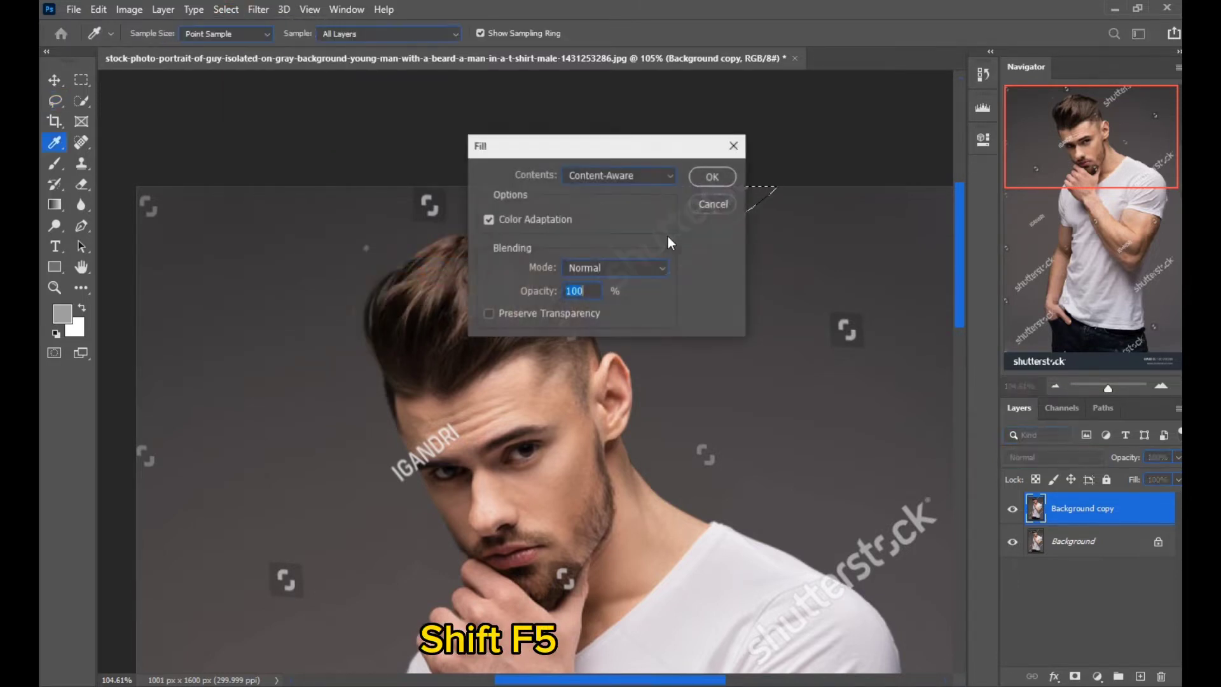
key(Return)
drag(750, 298, 714, 271)
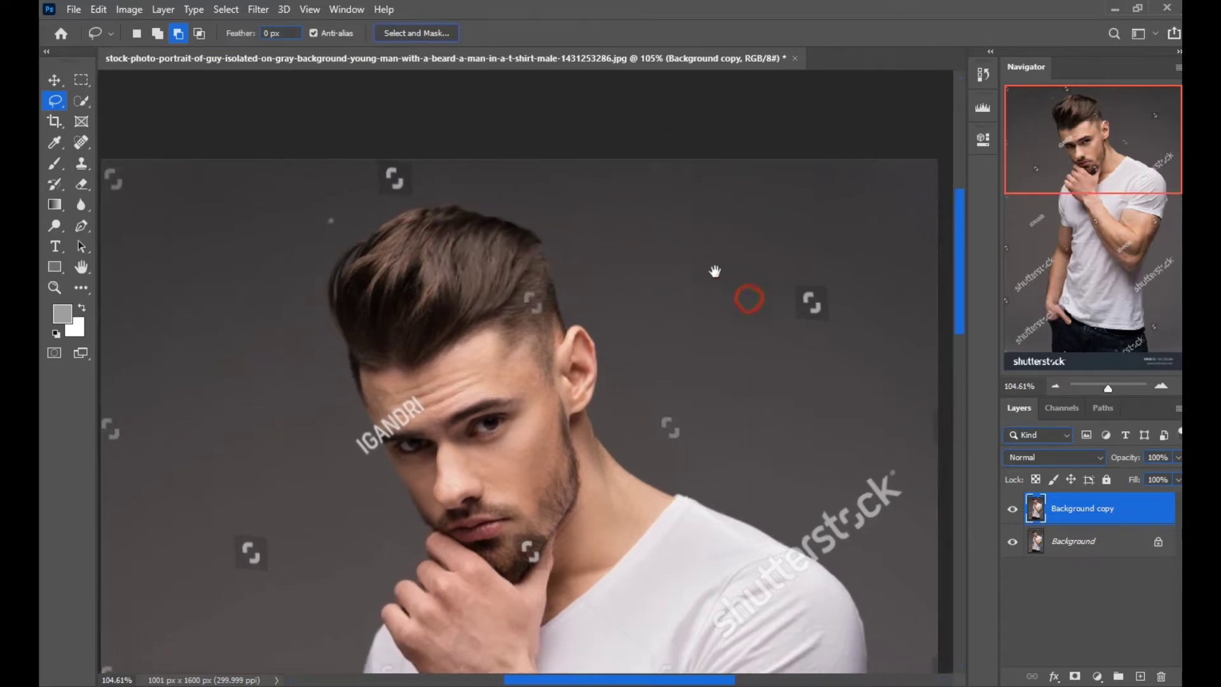
key(ctrl+d)
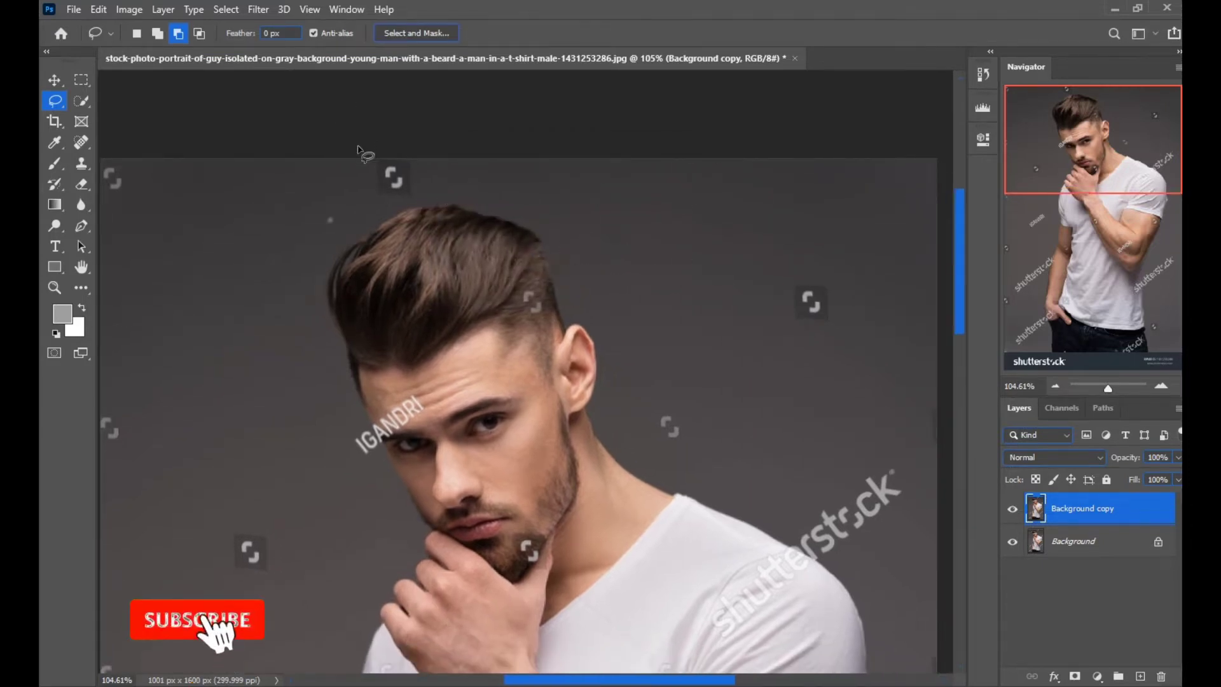
- Lasso the shutterstock text on the background above the shoulder and isolate its letters with Color Range at fuzziness 82
scroll(794, 534, up, 2)
mouse_move(794, 535)
mouse_down()
mouse_move(709, 387)
mouse_move(822, 298)
mouse_up()
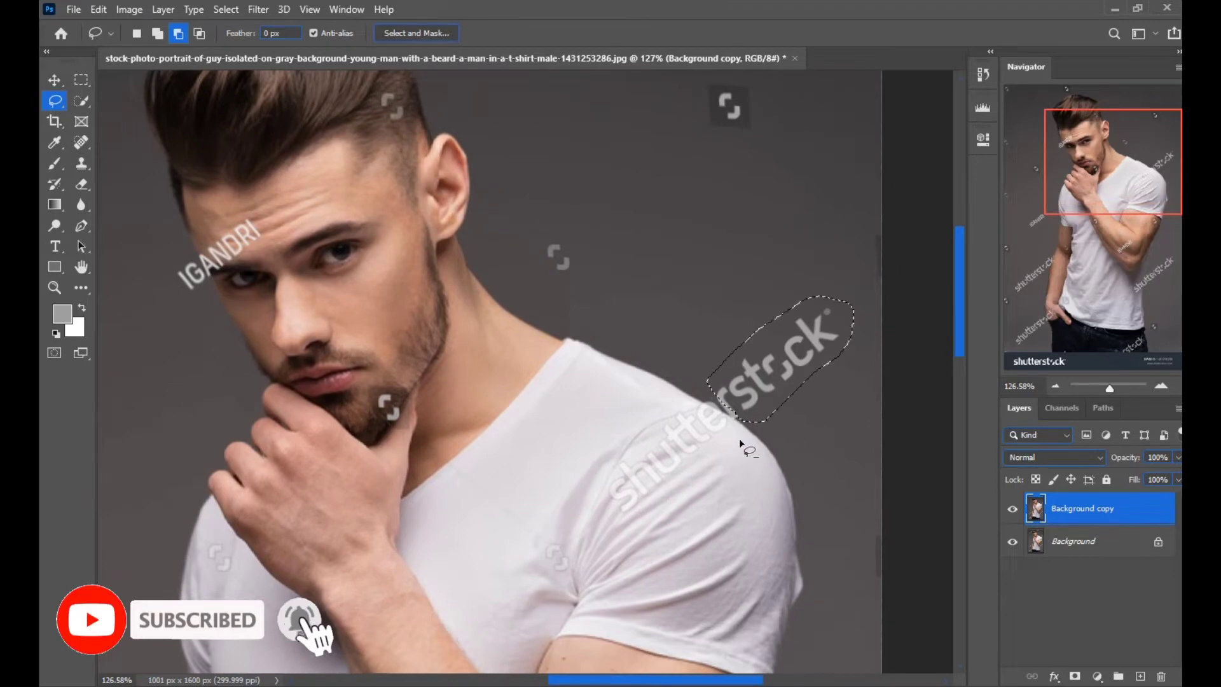
click(227, 9)
click(273, 167)
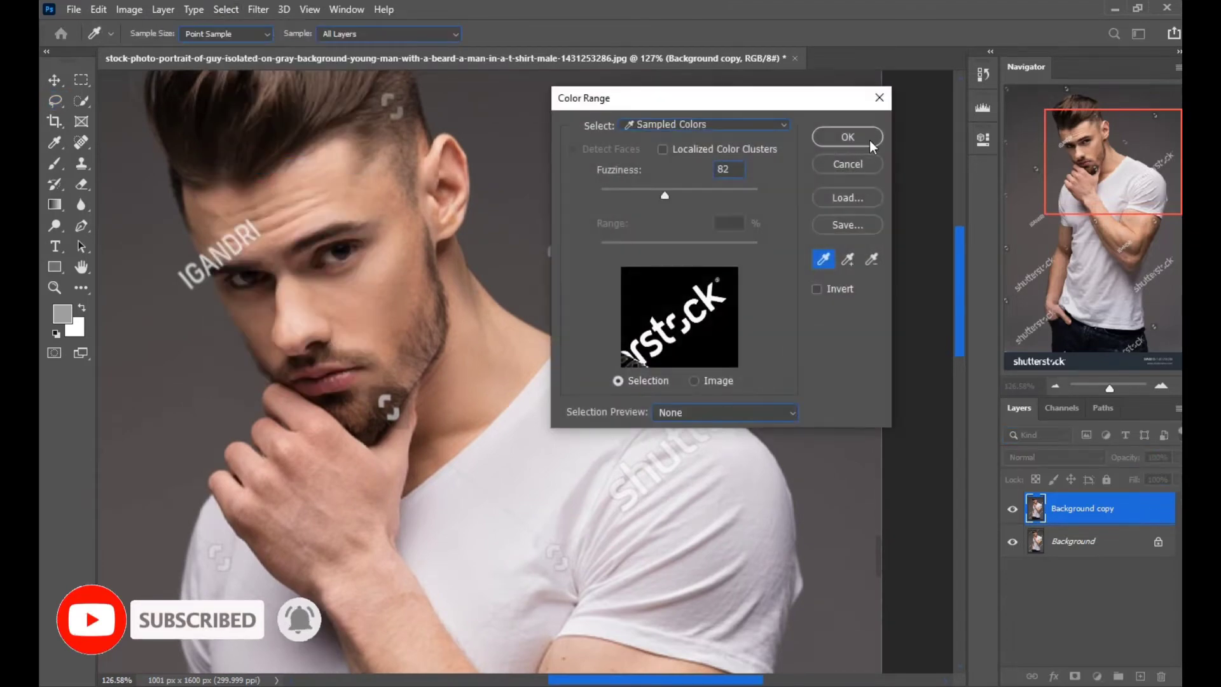
click(870, 142)
- Expand the letter selection beside the shoulder, fill it with Content-Aware, and deselect
click(226, 9)
mouse_move(267, 234)
click(406, 263)
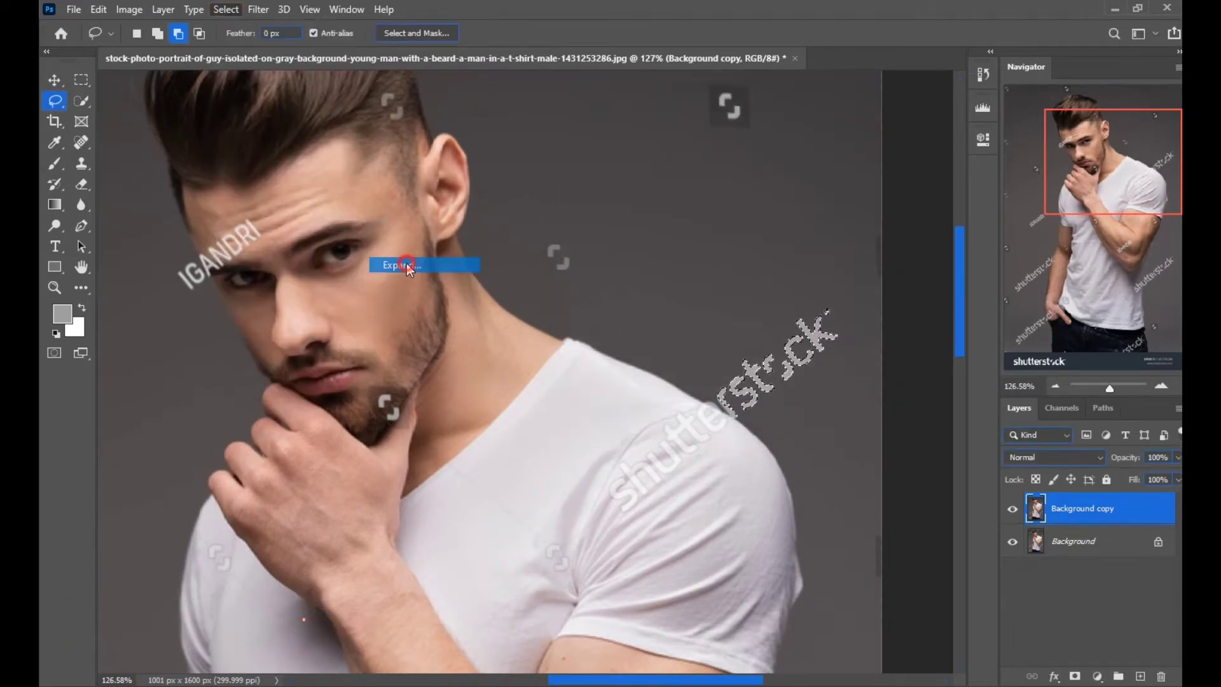
click(693, 215)
key(shift+F5)
key(Return)
key(ctrl+d)
- Lasso the background part of the shutterstock text below the raised elbow and isolate its letters with Color Range
scroll(775, 283, down, 4)
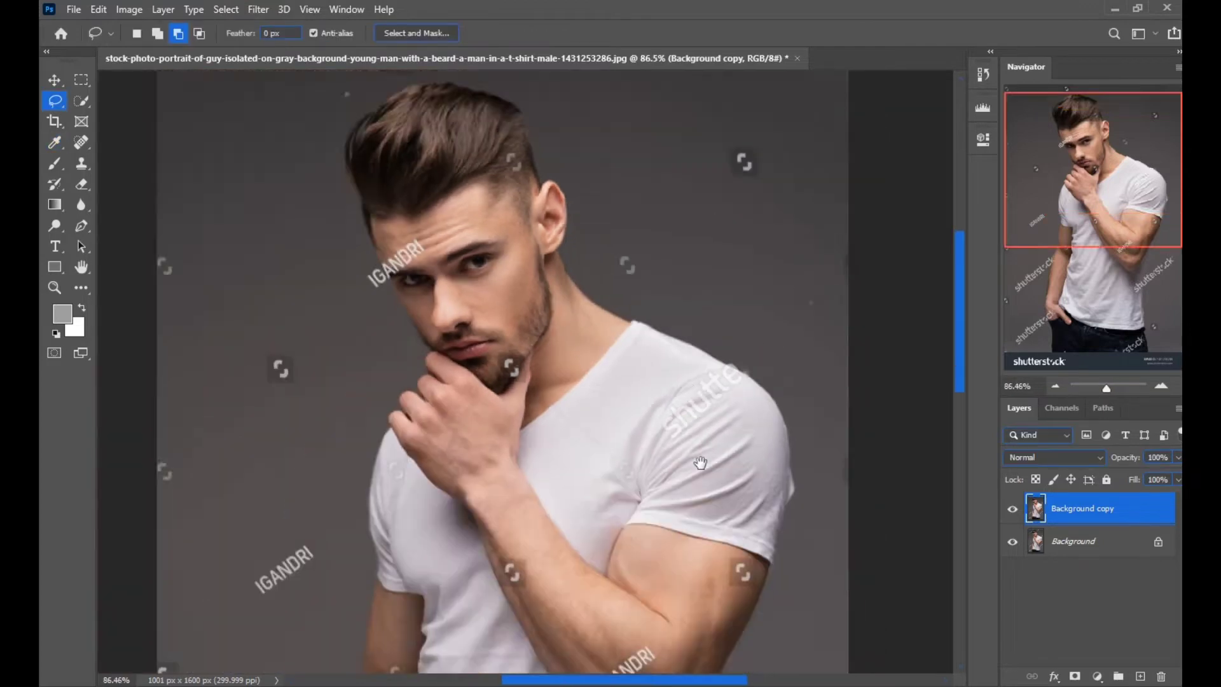
scroll(701, 463, down, 5)
scroll(632, 426, up, 2)
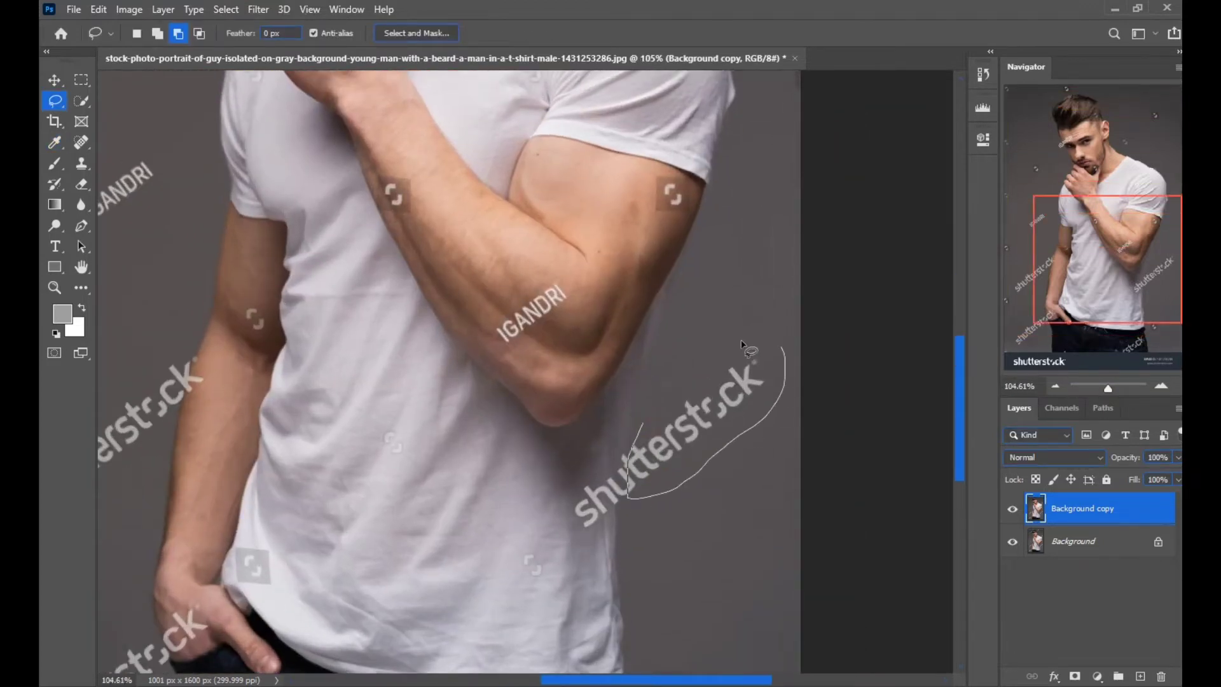
drag(742, 344, 699, 363)
click(226, 9)
click(261, 164)
click(864, 143)
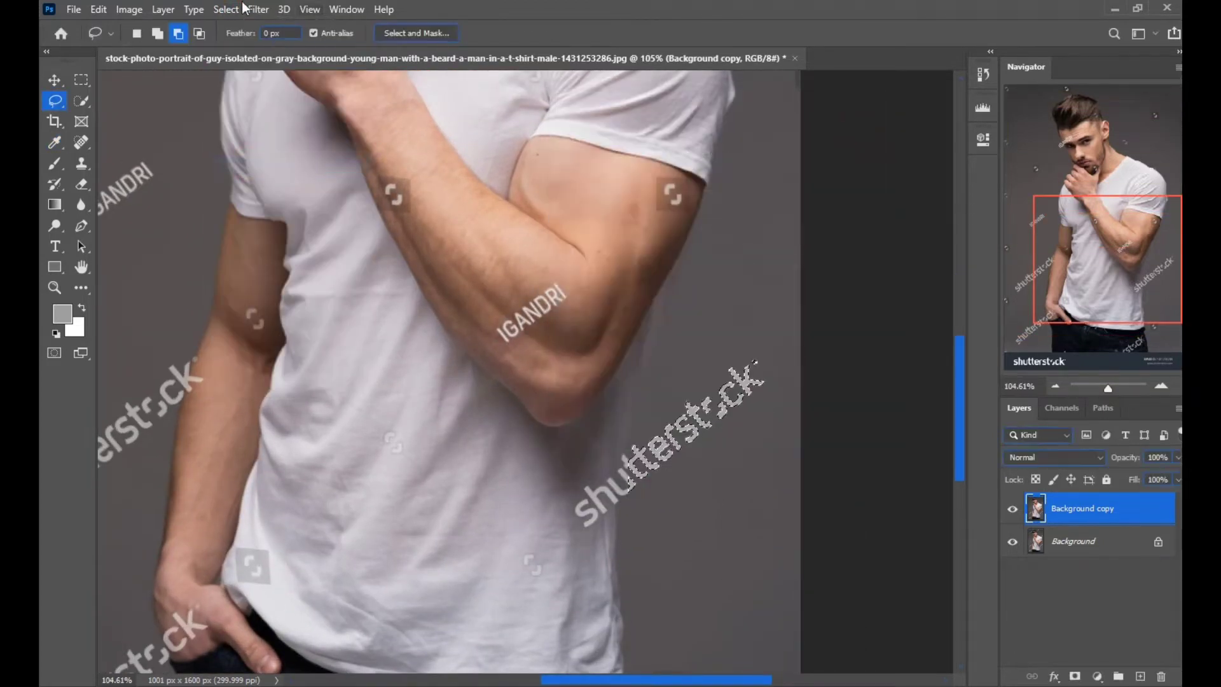
- Expand the letter selection below the elbow, fill it with Content-Aware, and deselect
click(229, 9)
mouse_move(259, 231)
click(442, 275)
click(693, 215)
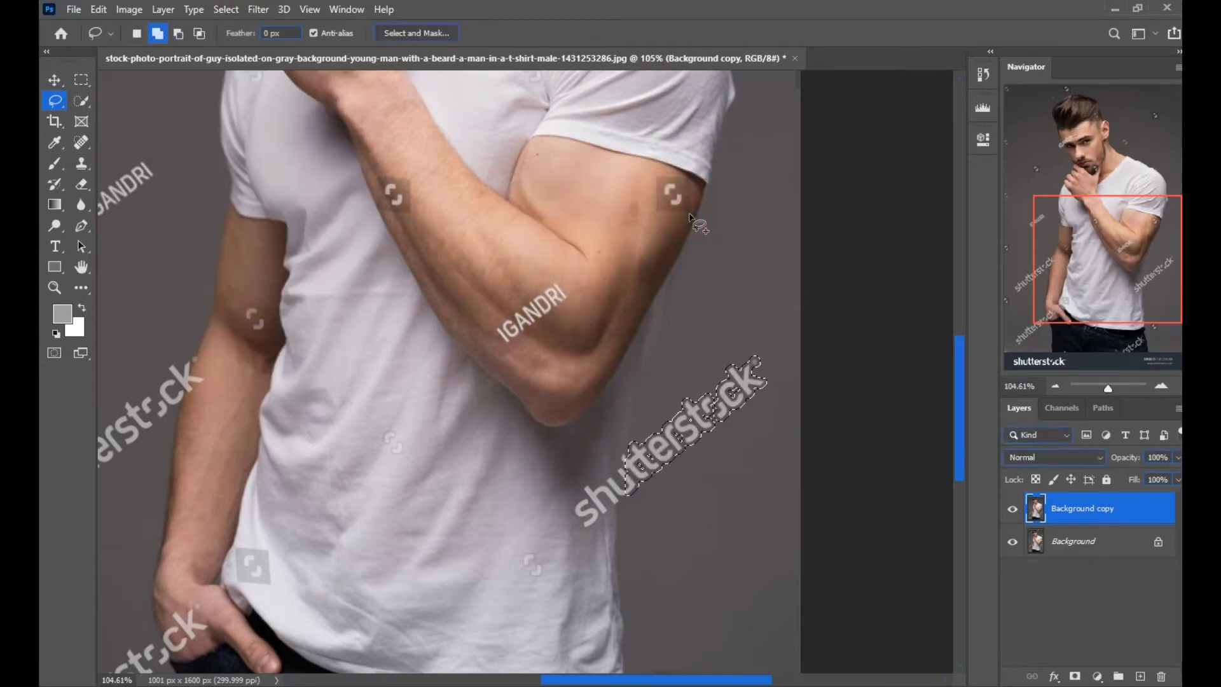
key(shift+F5)
click(697, 170)
drag(479, 477, 471, 354)
key(ctrl+d)
- Lasso the shutterstock text on the background beside the lowered forearm and isolate its letters with Color Range
drag(420, 537, 562, 332)
mouse_move(221, 107)
mouse_down()
mouse_move(380, 165)
mouse_move(346, 242)
mouse_up()
drag(432, 220, 394, 185)
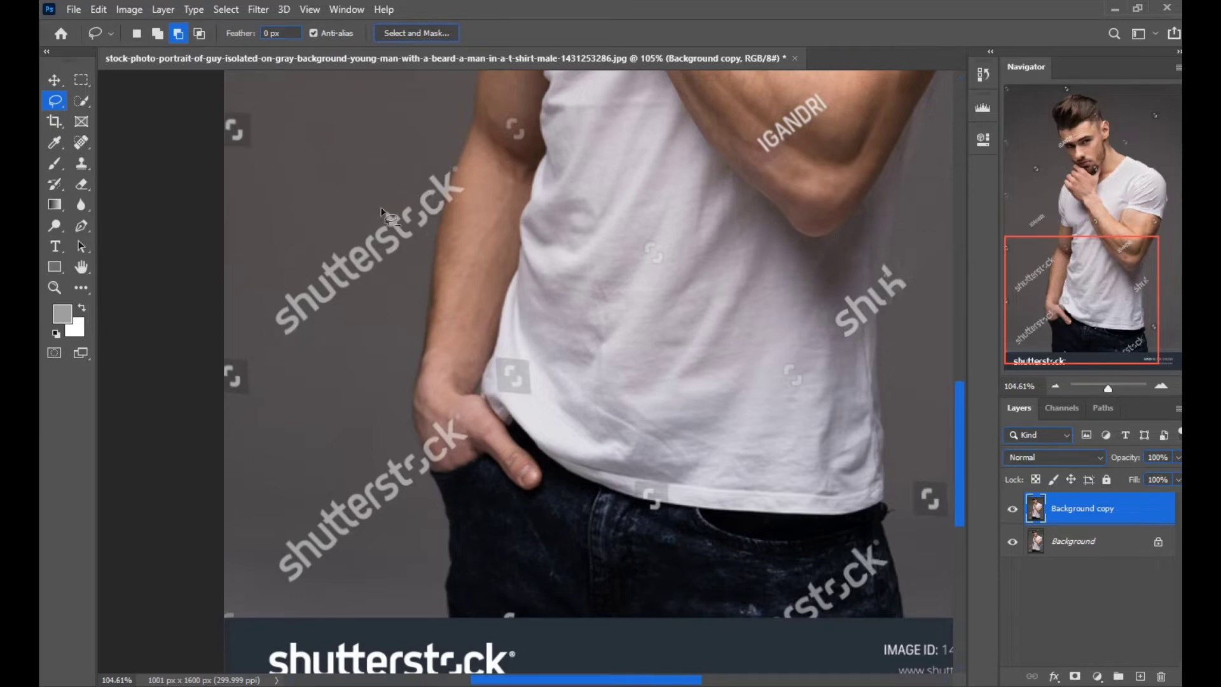
click(226, 9)
click(258, 161)
click(841, 142)
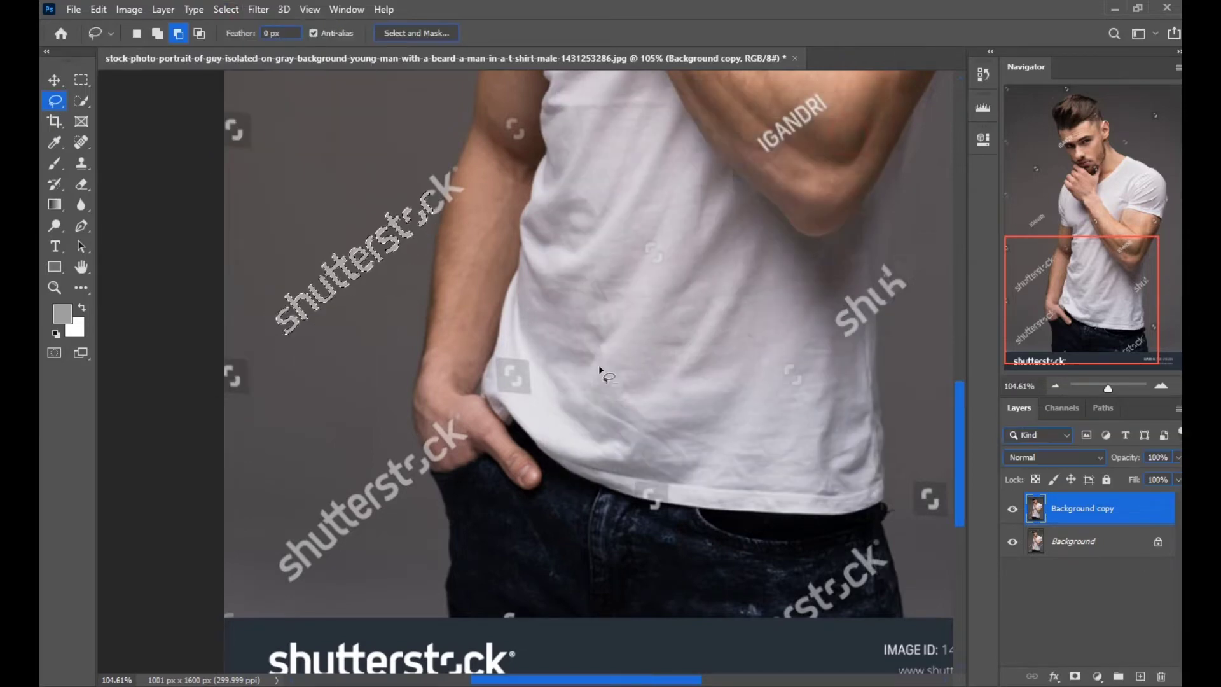
- Expand the letter selection beside the lowered forearm by 4 pixels, fill it with Content-Aware, and deselect
click(226, 9)
mouse_move(343, 235)
click(399, 265)
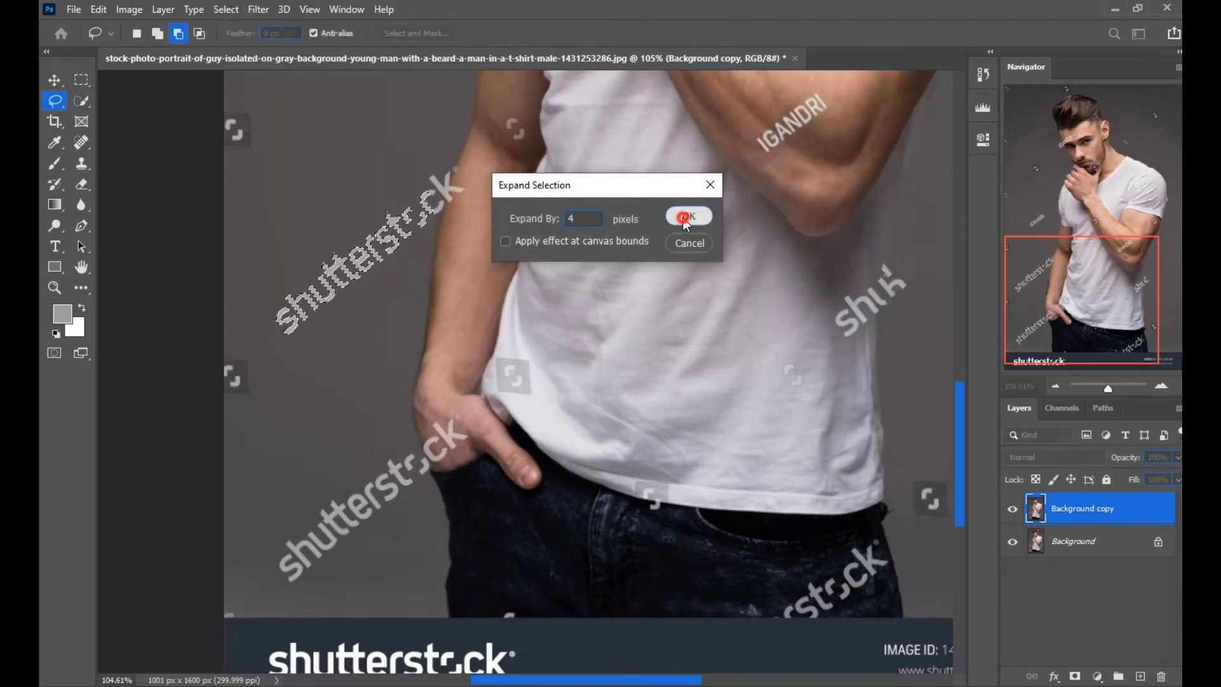
click(683, 216)
key(shift+F5)
key(Return)
key(ctrl+d)
- Lasso the contributor-name watermark on the background beside the sleeve and isolate its letters with Color Range at fuzziness 82
drag(483, 294, 484, 472)
drag(410, 131, 341, 210)
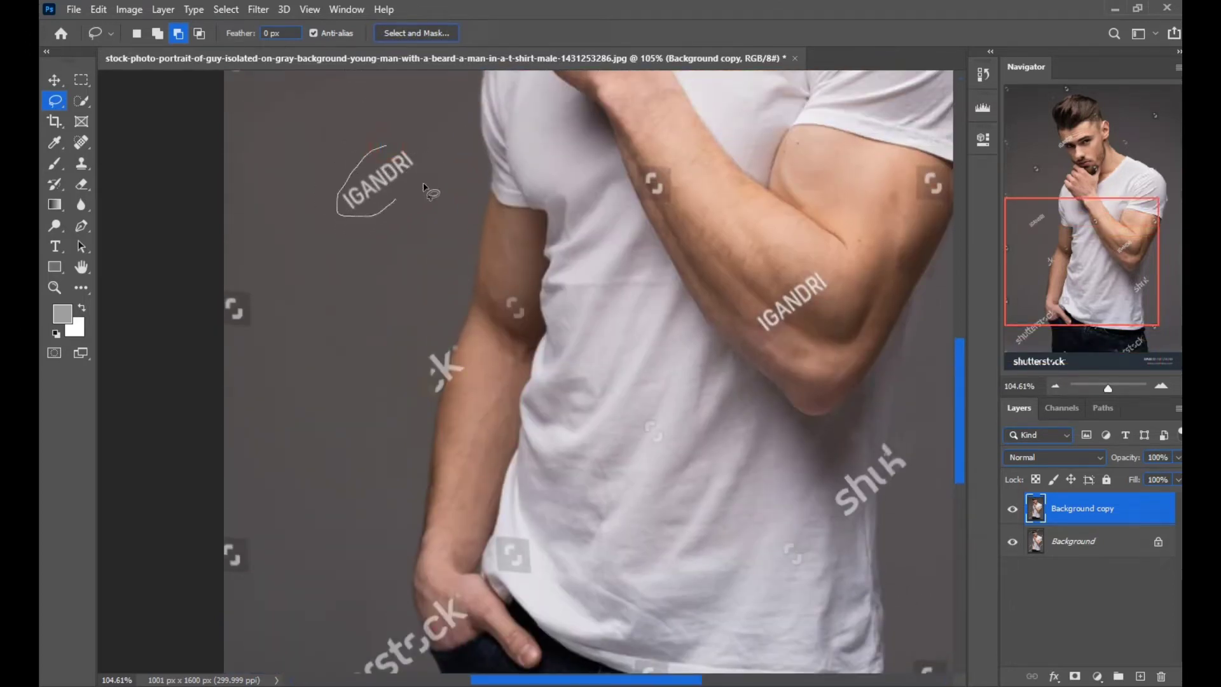
click(226, 9)
click(254, 164)
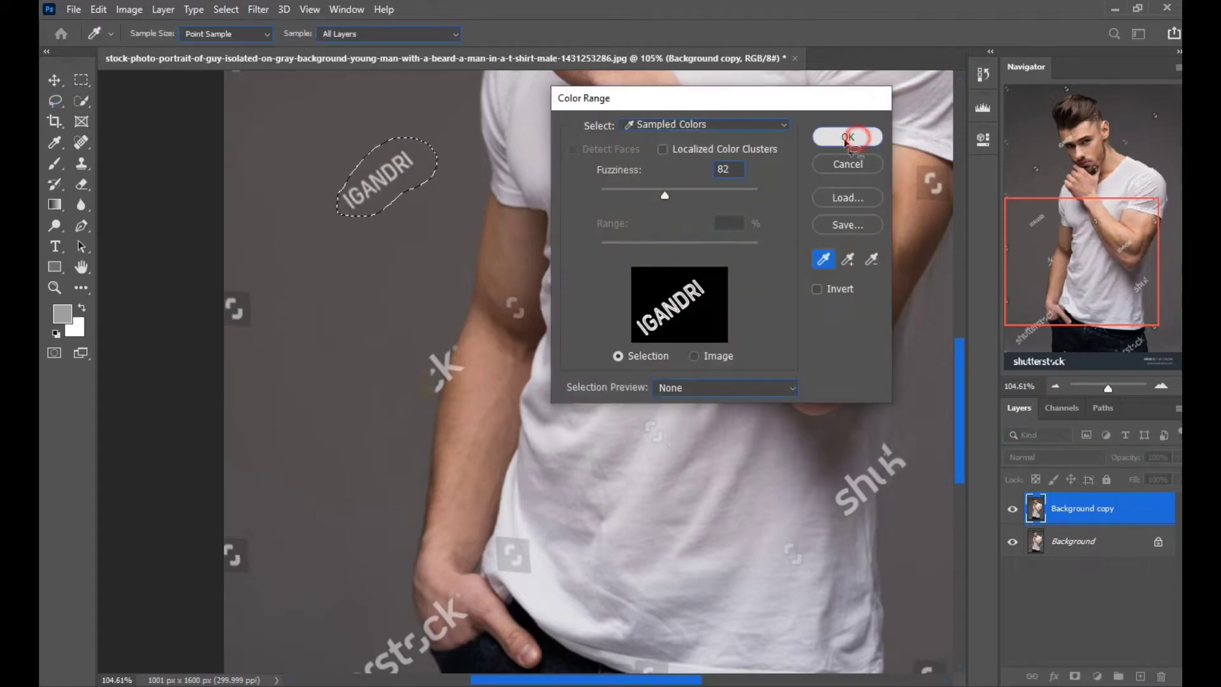
click(855, 134)
- Expand the selection of the contributor-name watermark, fill it with Content-Aware, and deselect
click(226, 9)
mouse_move(240, 234)
click(400, 265)
click(683, 216)
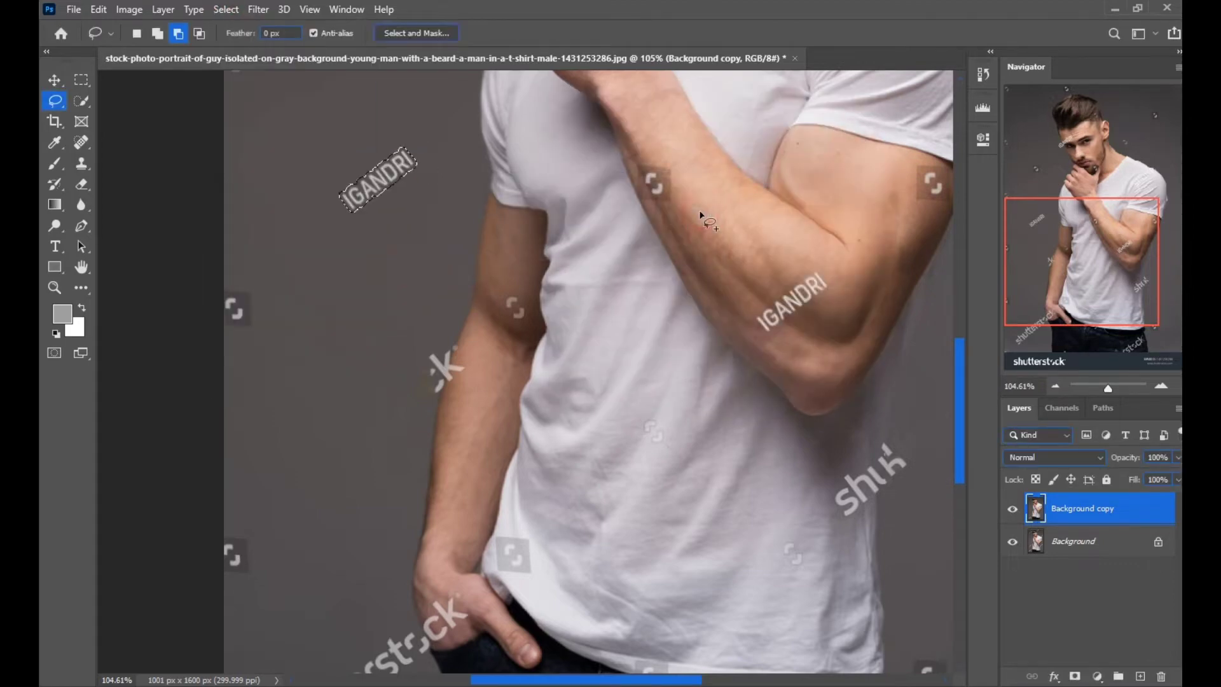
key(ctrl+d)
- Lasso the shutterstock text beside the pocketed hand, add the missed area to the selection, and isolate the letters with Color Range
scroll(531, 356, down, 1)
drag(498, 258, 553, 169)
drag(503, 576, 506, 496)
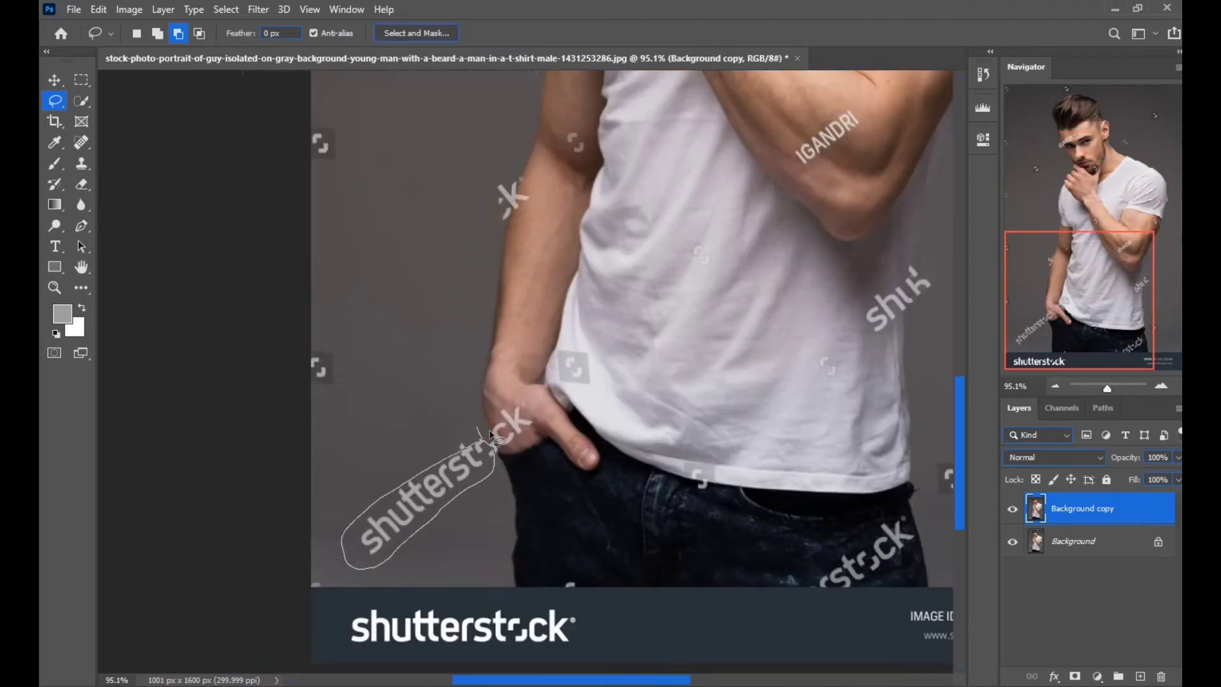
mouse_move(491, 435)
mouse_down()
mouse_move(502, 441)
mouse_move(474, 442)
mouse_up()
click(157, 33)
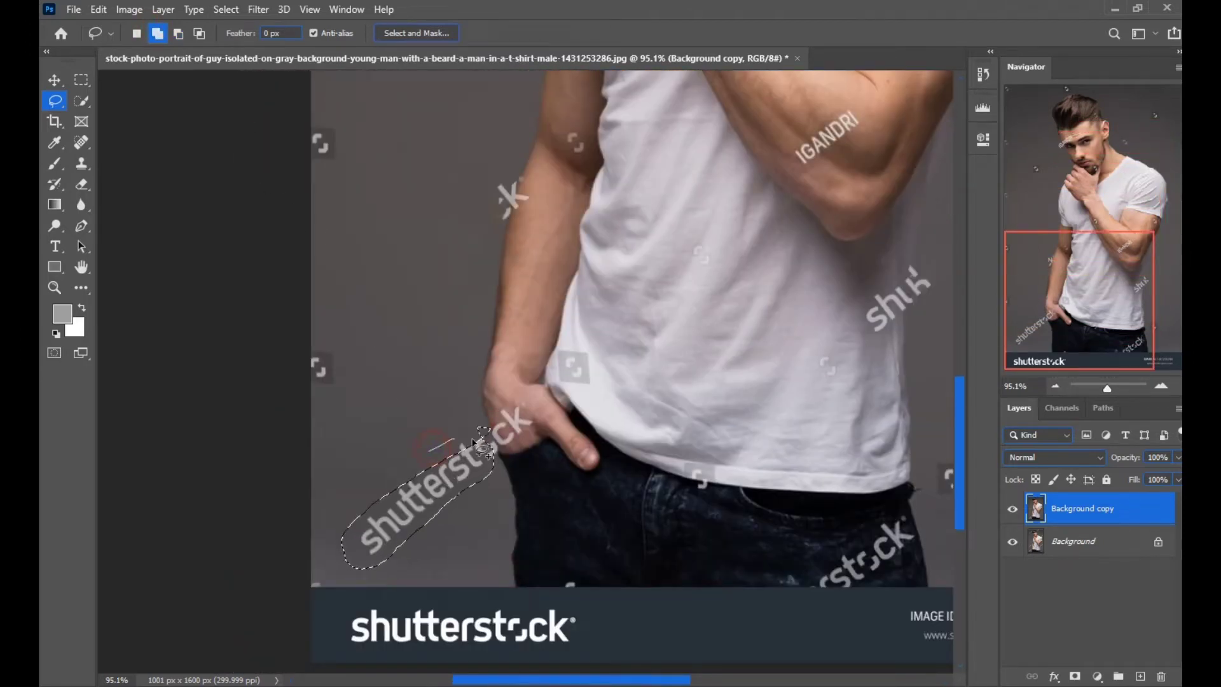
drag(411, 490, 407, 474)
click(225, 9)
click(258, 166)
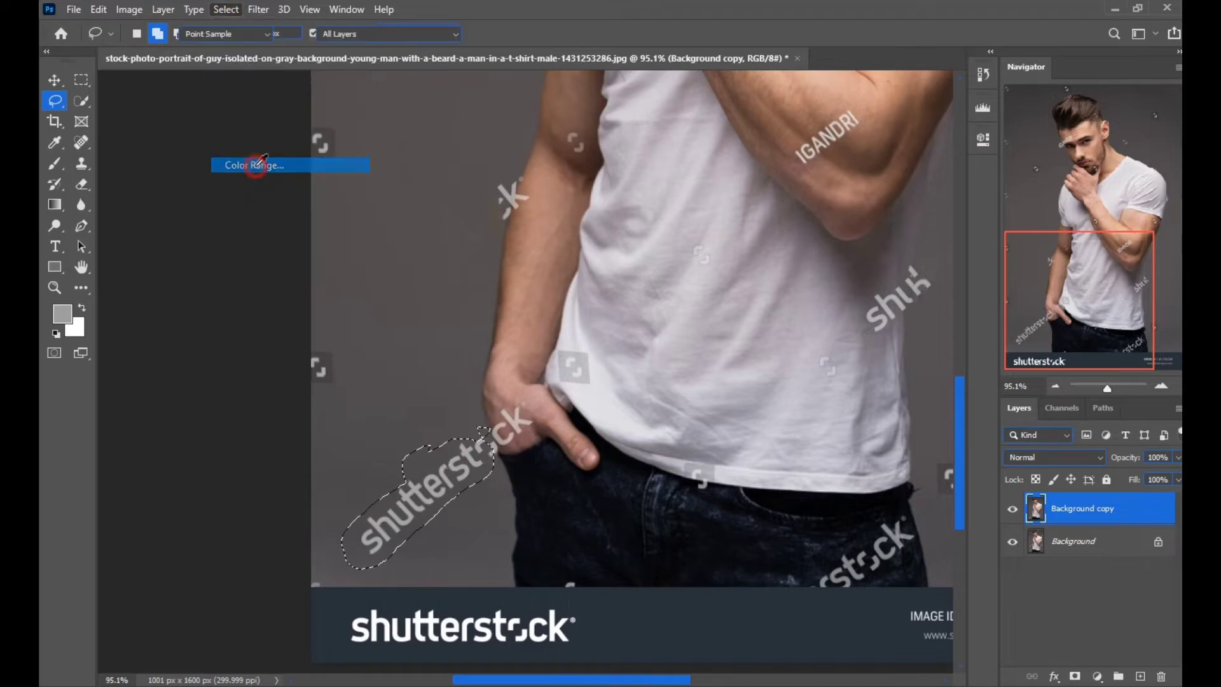
click(839, 139)
- Expand the letter selection beside the pocketed hand, fill it with Content-Aware, and deselect
click(235, 11)
mouse_move(243, 237)
click(394, 266)
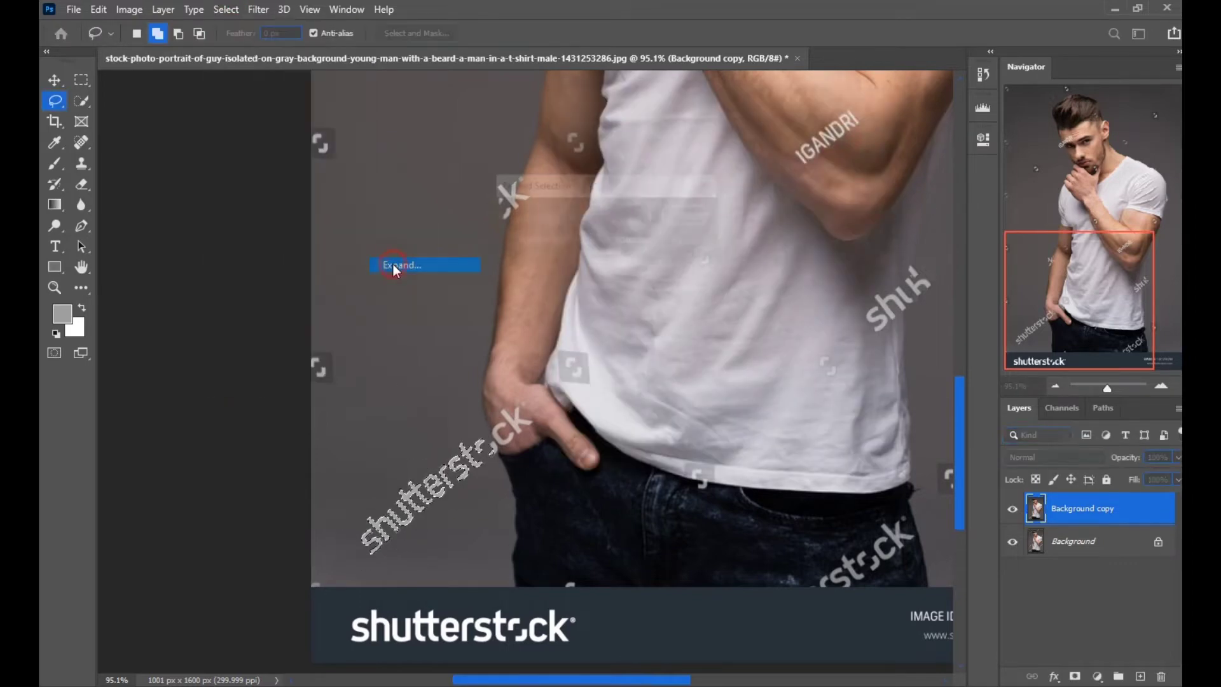
click(691, 214)
key(shift+F5)
key(Return)
key(ctrl+d)
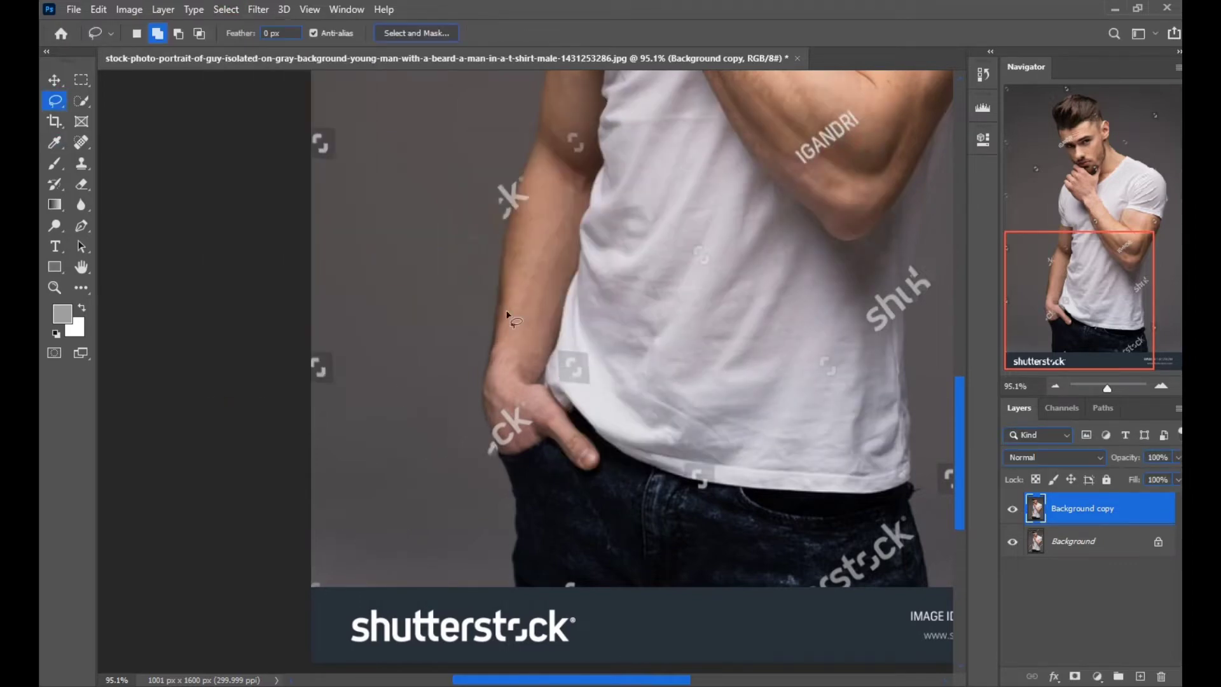
scroll(508, 315, down, 3)
drag(515, 171, 548, 648)
scroll(591, 183, up, 1)
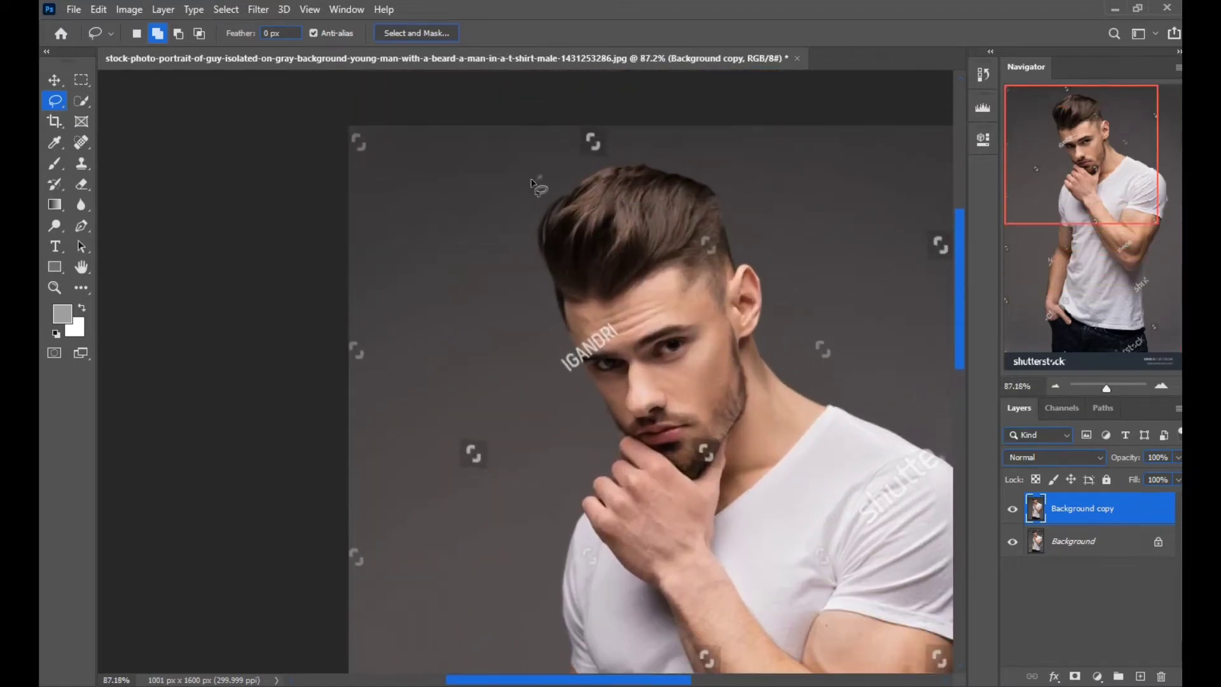
- Clone Stamp clean background over the logo marks in the photo's upper-left background and beside the face, using a 33 px brush
click(81, 163)
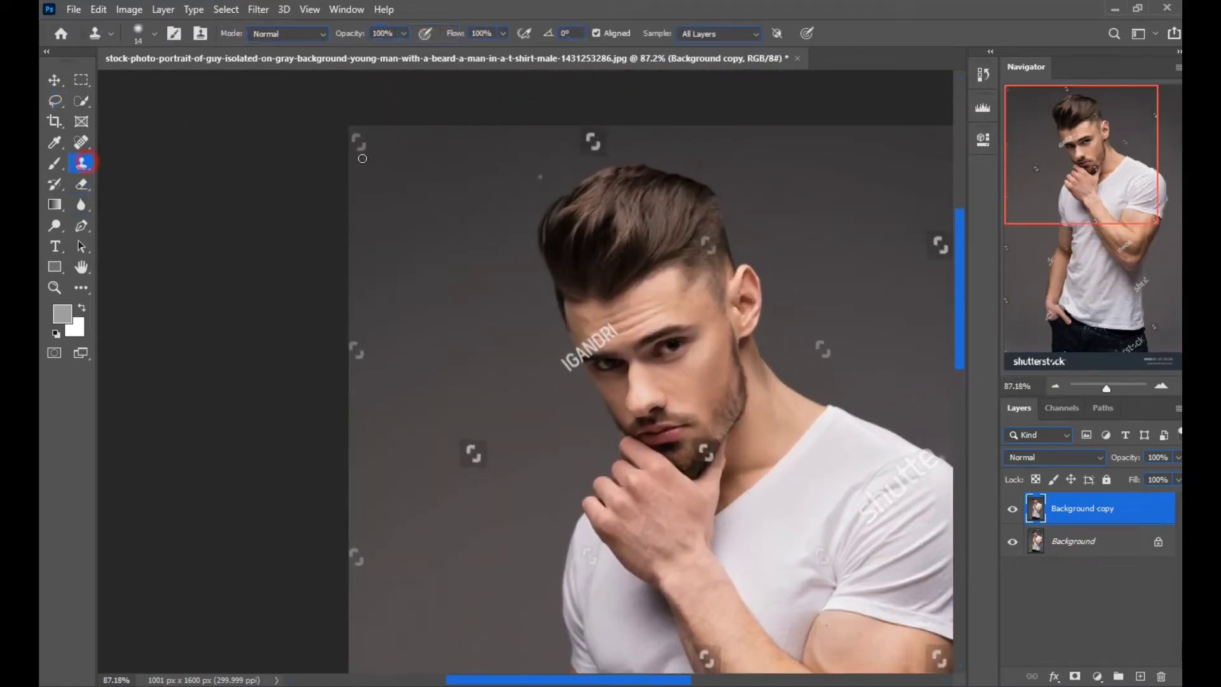
scroll(599, 132, up, 3)
drag(278, 151, 292, 159)
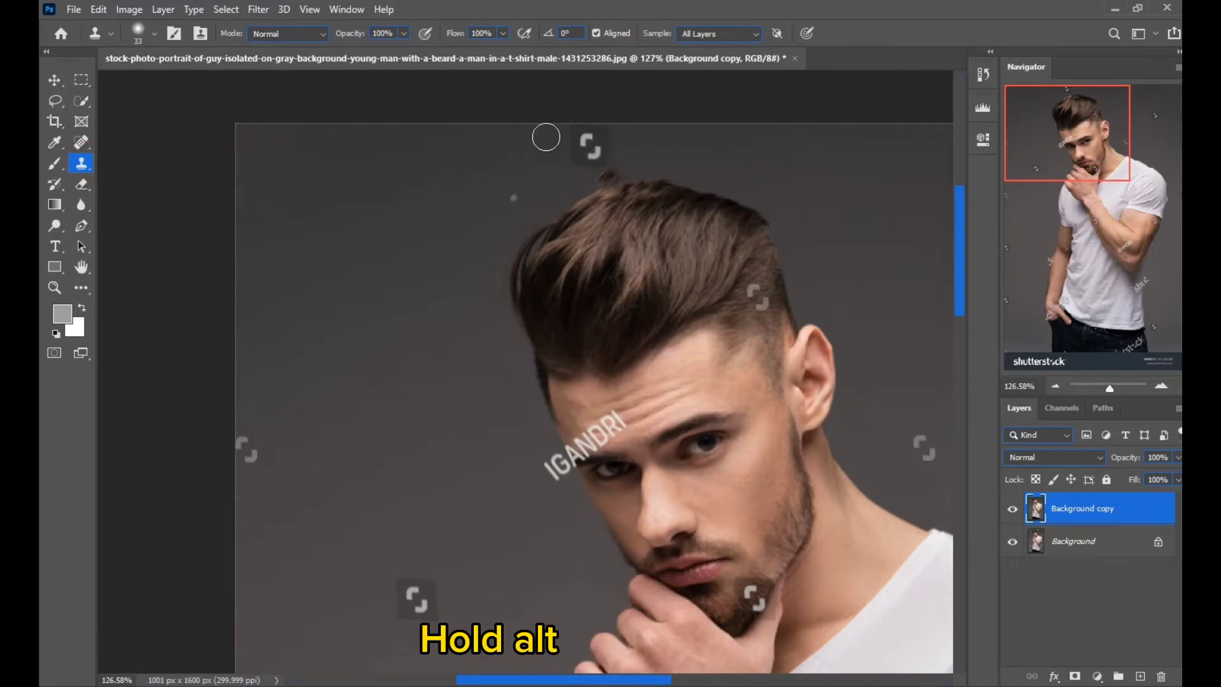
drag(273, 461, 352, 176)
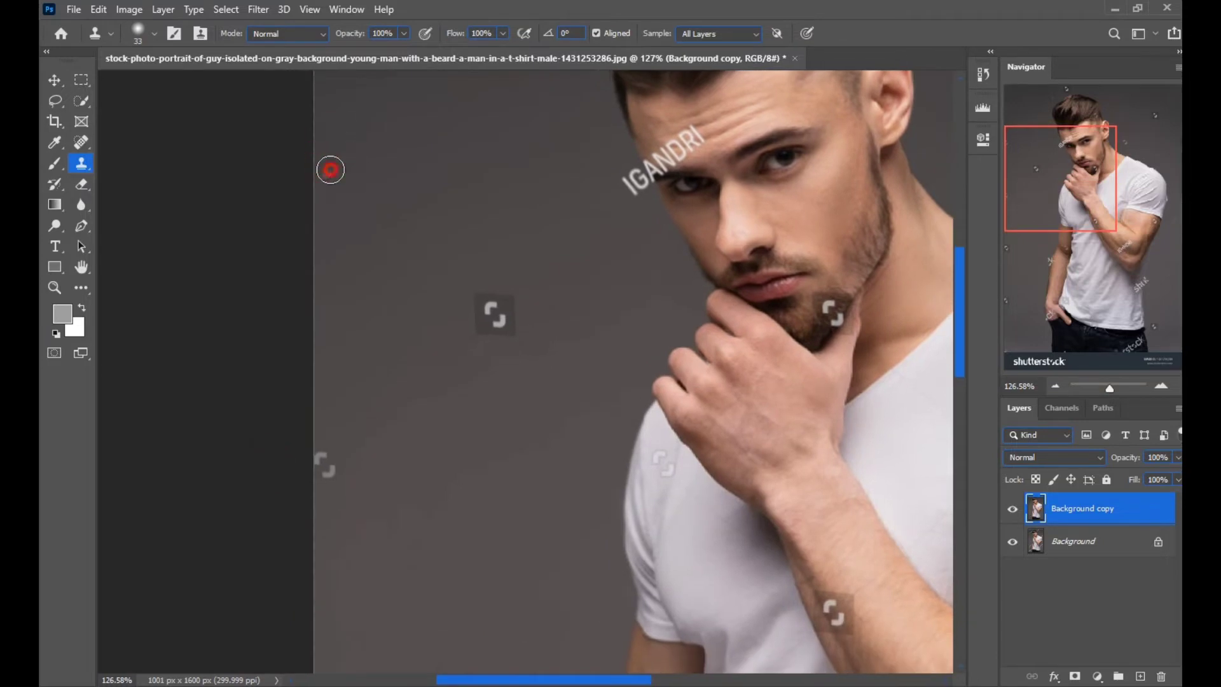
drag(335, 357, 380, 171)
drag(436, 316, 359, 548)
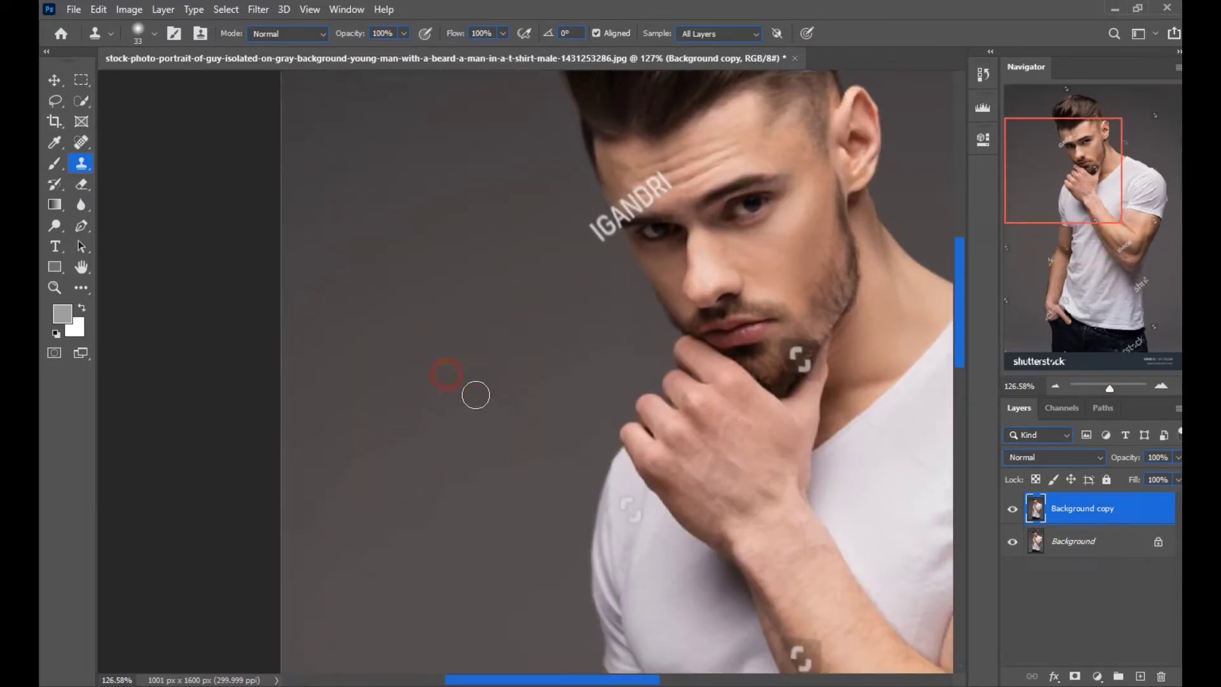
- Clone out the logo marks along the lower-left background edge with a 75 px brush
scroll(412, 389, down, 1)
drag(356, 573, 530, 166)
drag(481, 317, 502, 317)
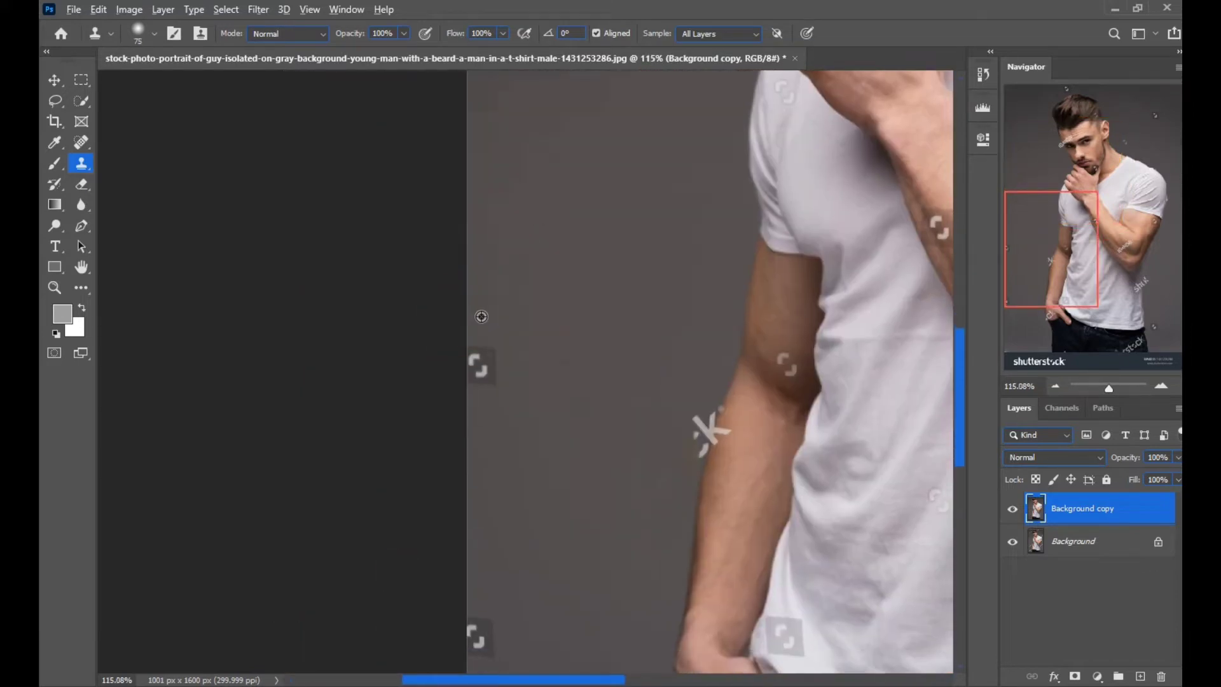
drag(490, 497, 511, 175)
alt+click(504, 269)
drag(502, 325, 498, 298)
click(496, 374)
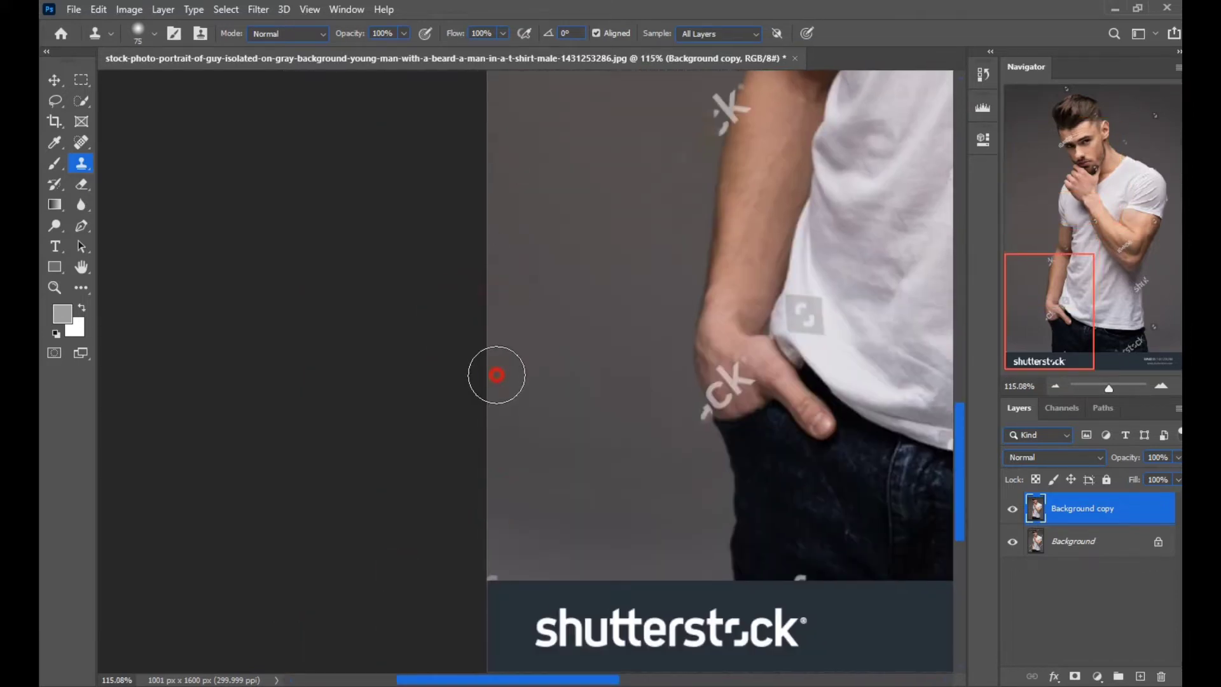
- Clone out the marks on the background beside the jeans and along the photo's right edge
scroll(504, 374, down, 4)
drag(731, 428, 408, 425)
scroll(734, 452, up, 4)
alt+click(742, 395)
drag(686, 417, 684, 408)
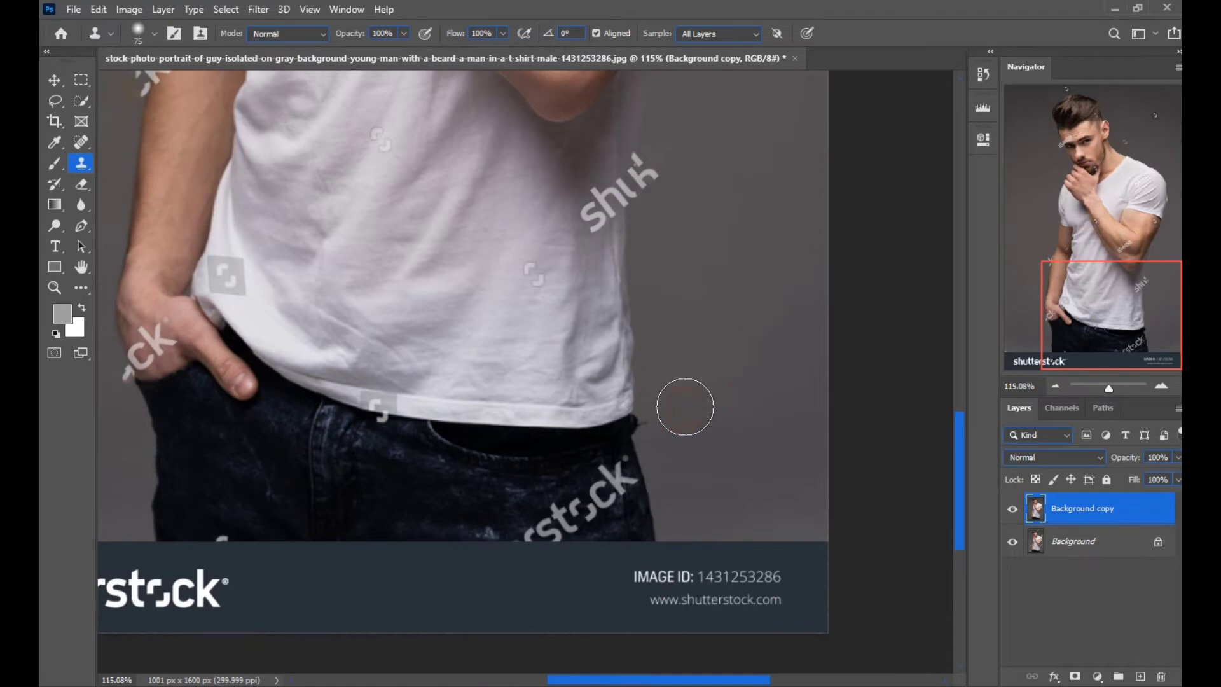
drag(678, 253, 676, 474)
drag(778, 277, 681, 640)
drag(673, 326, 660, 626)
- Clone out the logo marks on the background above the shoulder and in the photo's upper-right area
alt+click(662, 357)
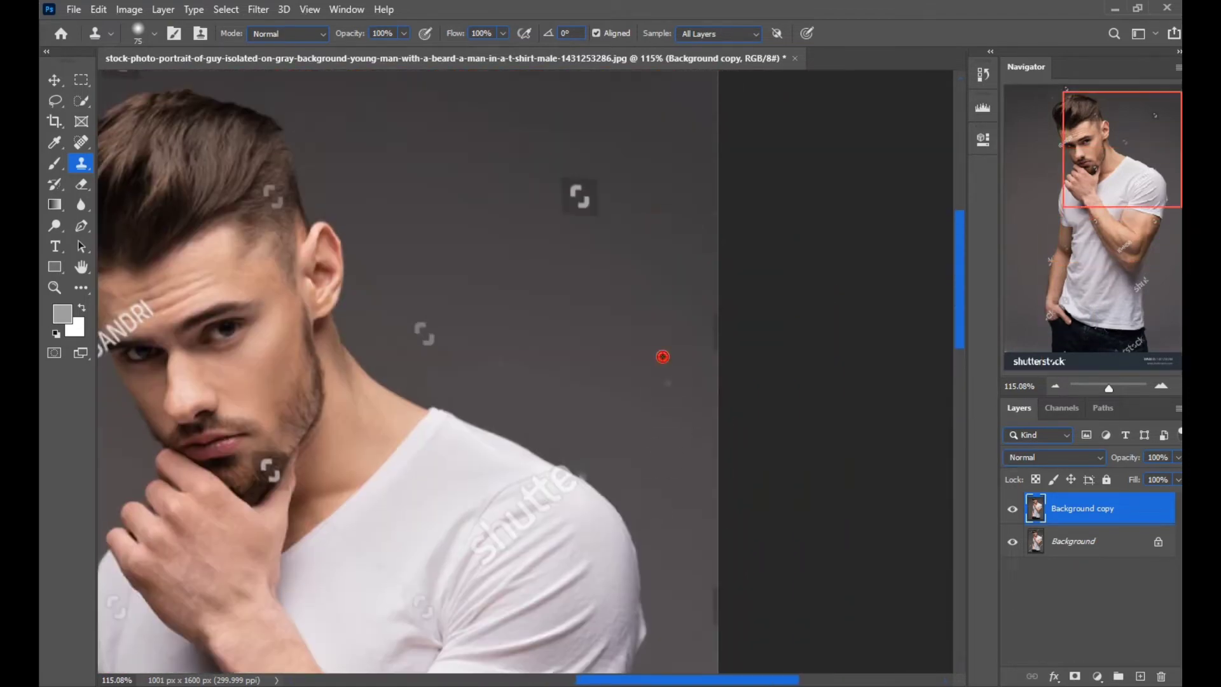
click(431, 341)
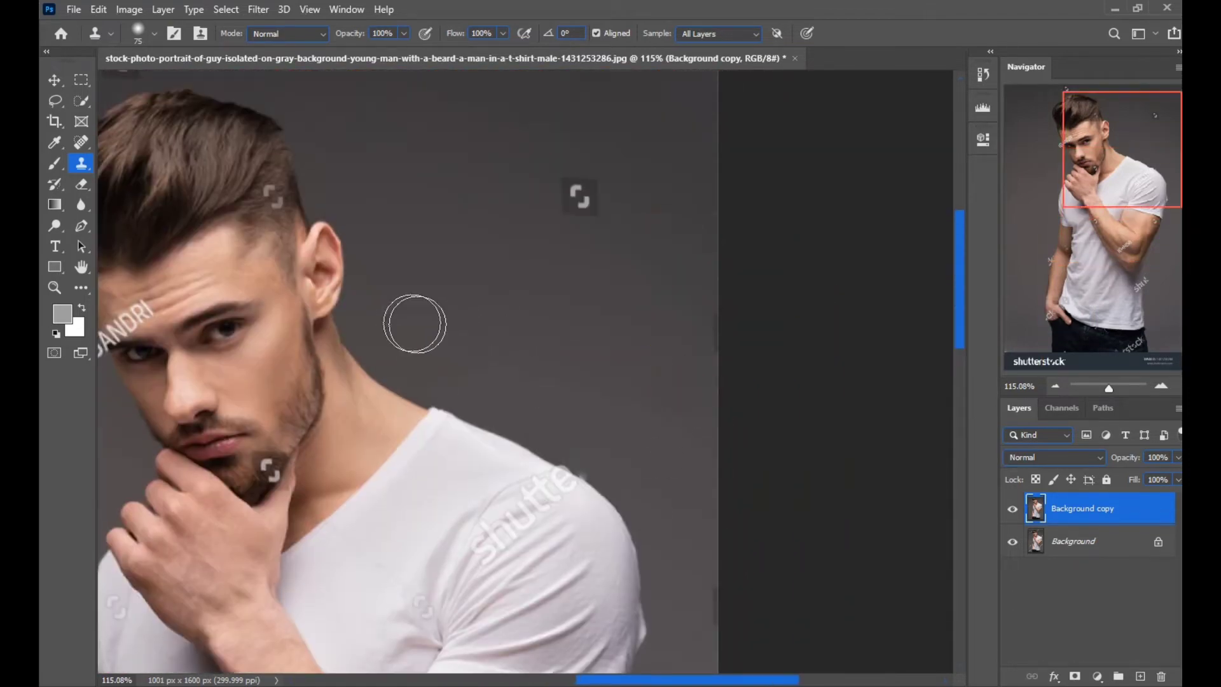
drag(625, 236, 503, 396)
drag(449, 351, 463, 362)
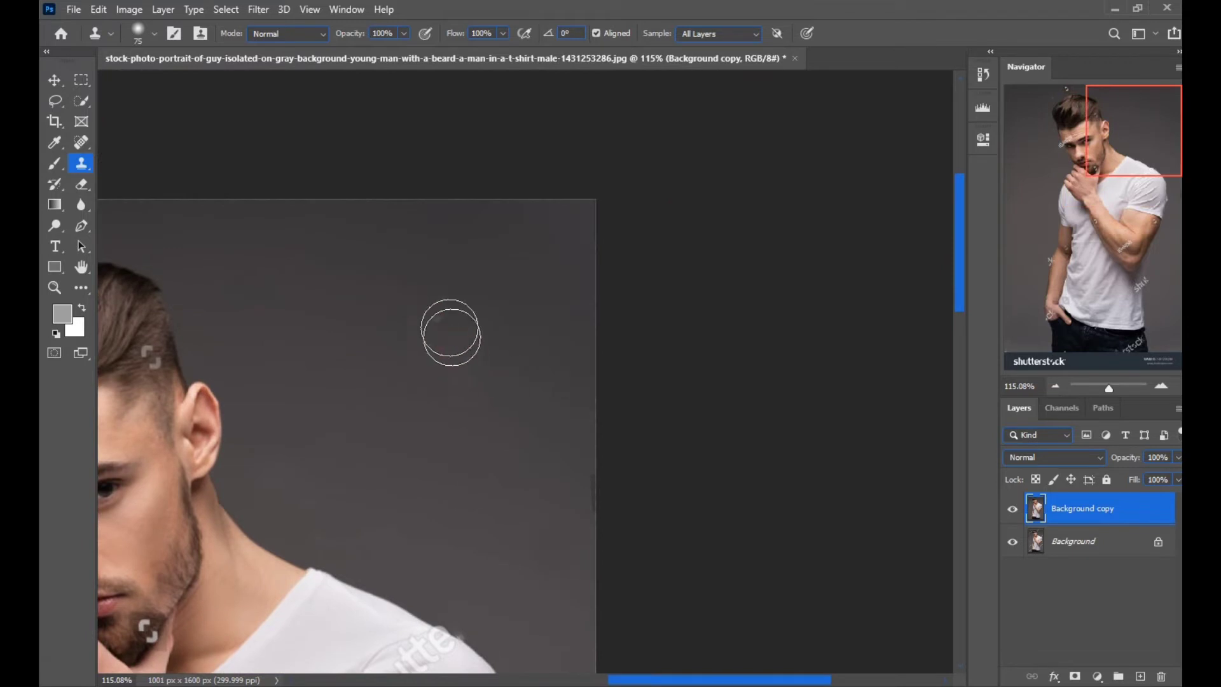
drag(456, 311, 446, 318)
scroll(458, 343, down, 3)
- Clone clean background over the small spot beside the hair and the logo mark above the head with an enlarged 89 px brush
scroll(366, 251, up, 4)
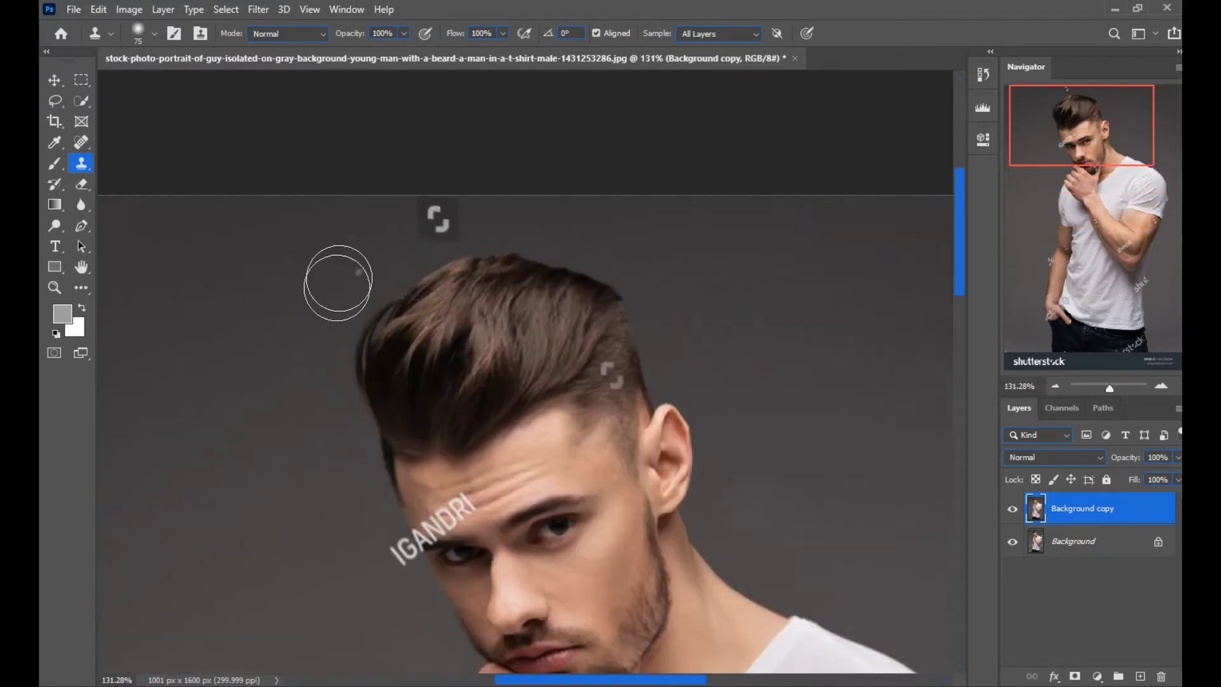
click(356, 273)
mouse_move(346, 237)
mouse_down()
mouse_move(327, 239)
mouse_move(354, 214)
mouse_move(435, 218)
mouse_up()
click(363, 270)
alt+click(339, 215)
click(440, 220)
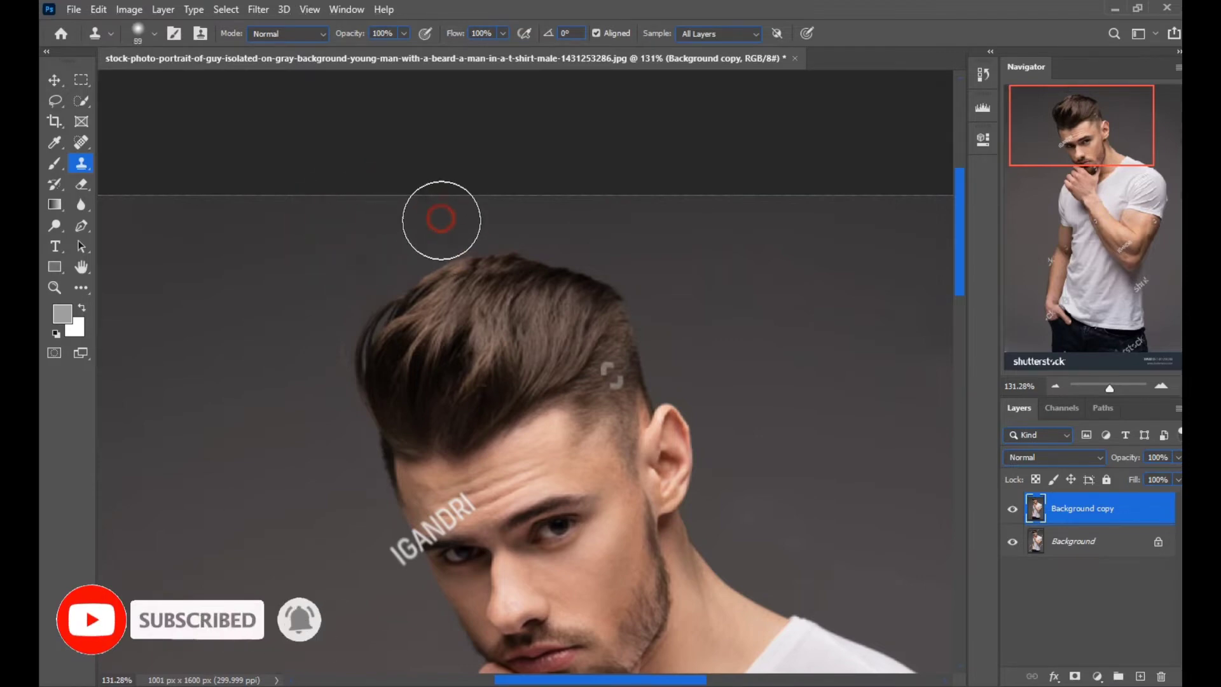
scroll(441, 256, down, 4)
- Clone hair texture over the logo mark on the hair above the ear with a 24 px brush
scroll(560, 334, up, 5)
drag(615, 313, 552, 317)
scroll(602, 323, up, 4)
alt+click(550, 290)
click(518, 337)
click(504, 344)
drag(545, 371, 529, 390)
scroll(456, 372, down, 5)
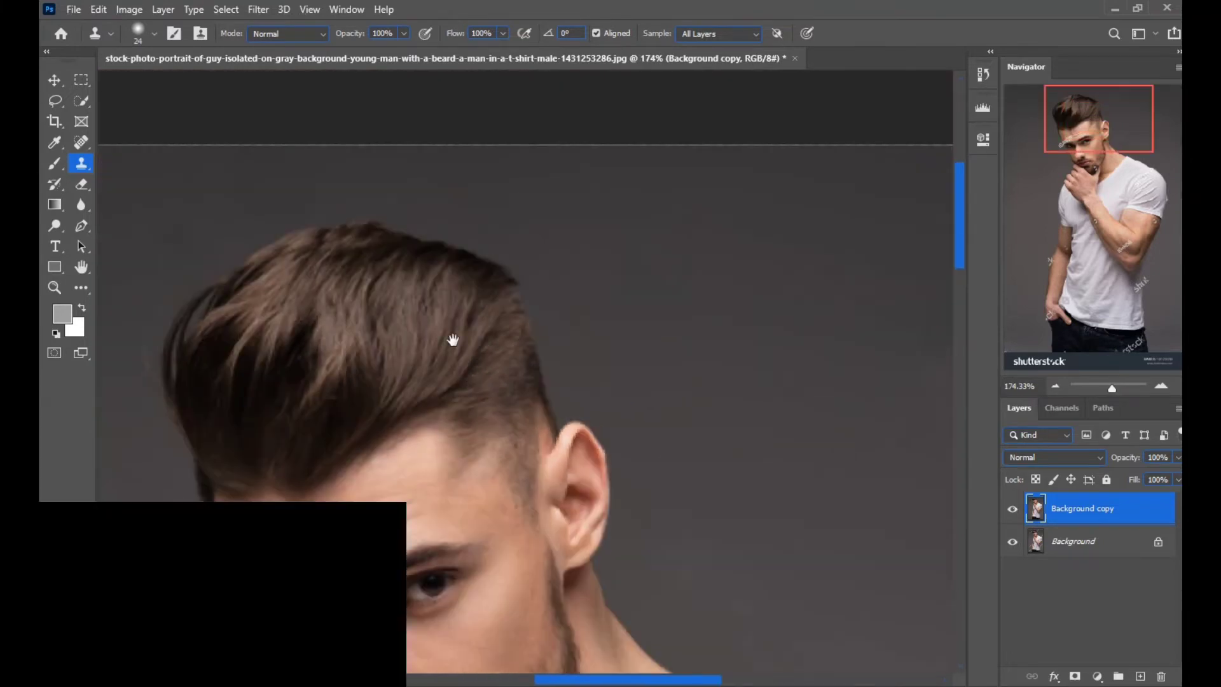
- Marquee-select the contributor-name watermark across the forehead and isolate its letters with Color Range at fuzziness 56
drag(452, 341, 479, 249)
scroll(479, 249, up, 2)
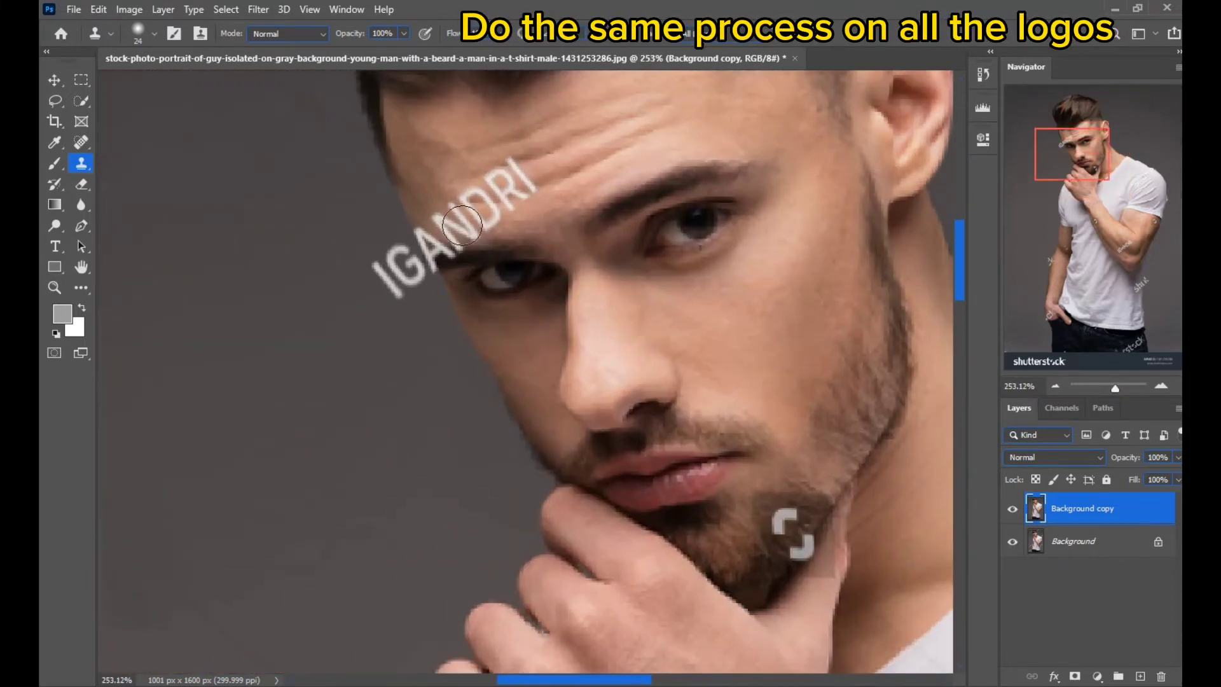
click(86, 80)
drag(559, 138, 337, 316)
click(226, 8)
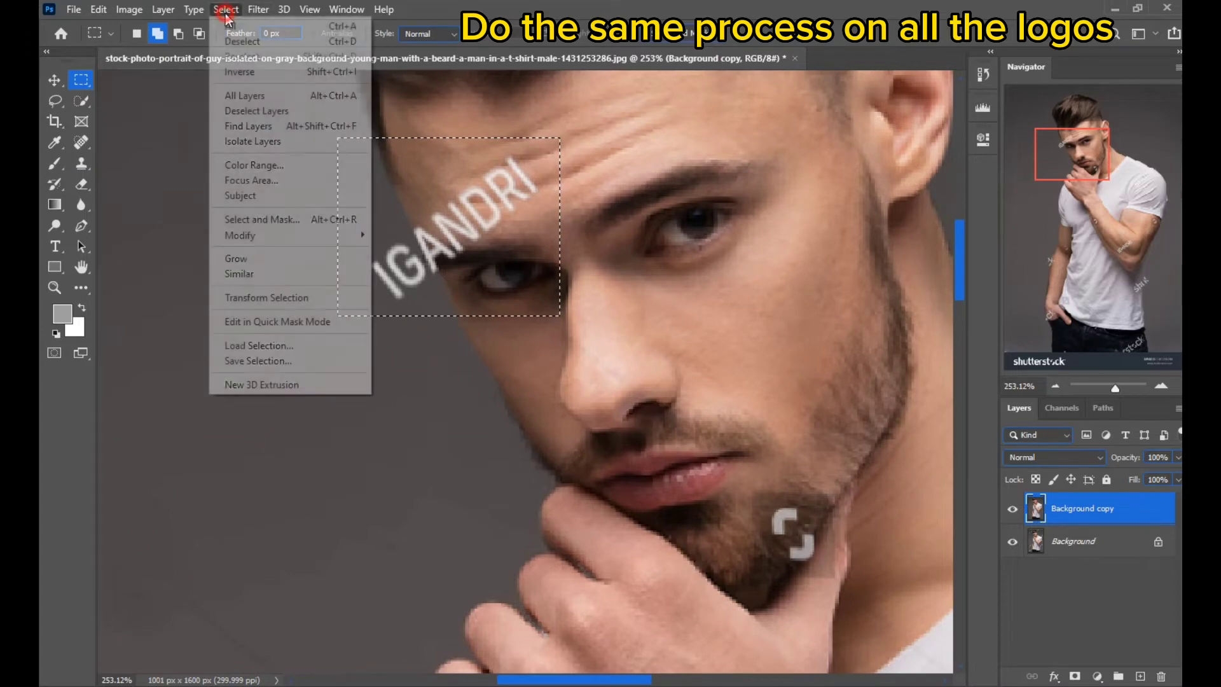
click(247, 167)
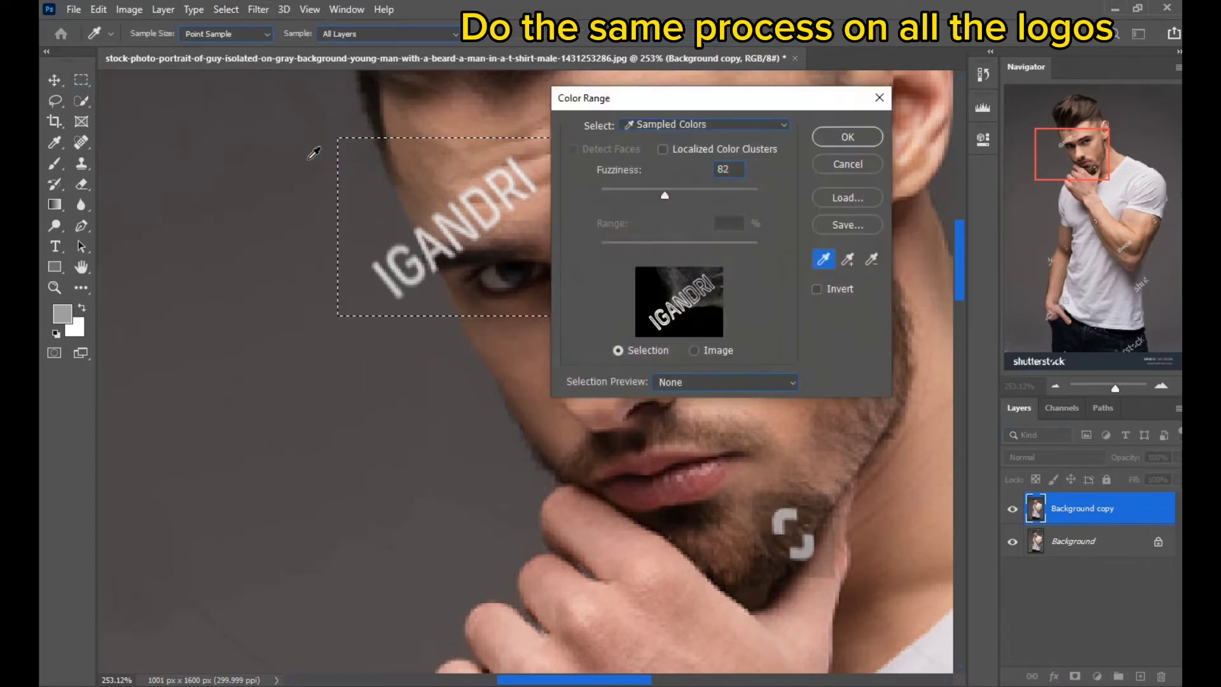
click(399, 260)
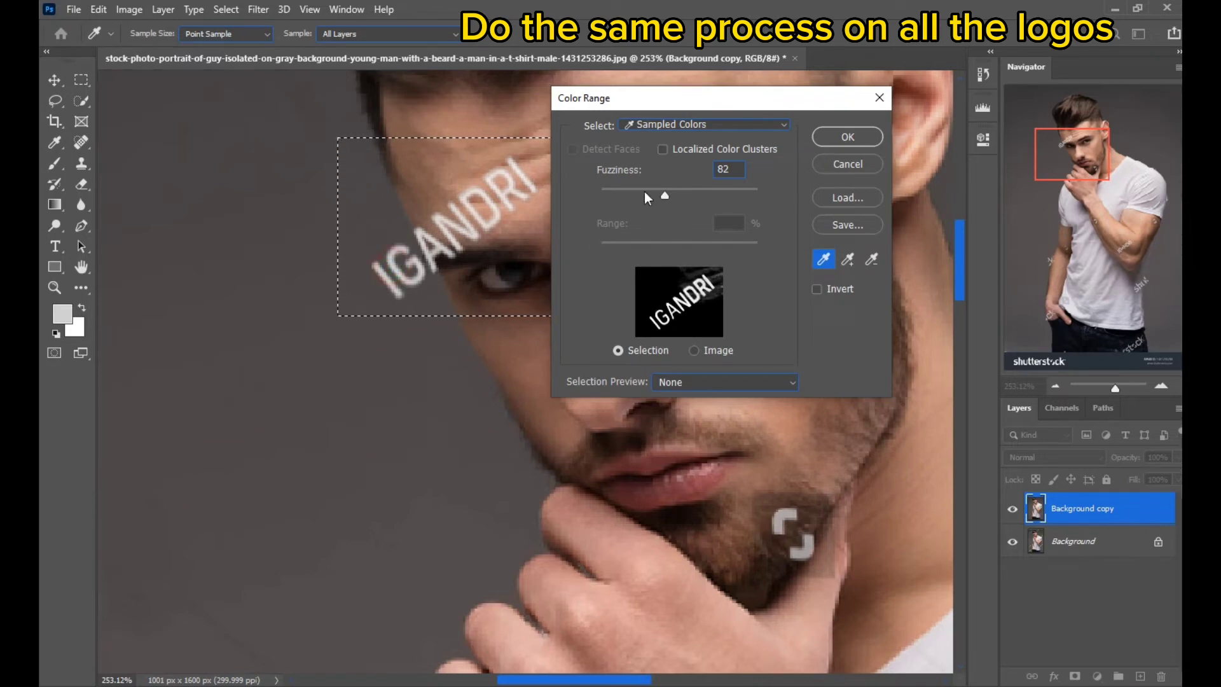
drag(644, 192, 646, 192)
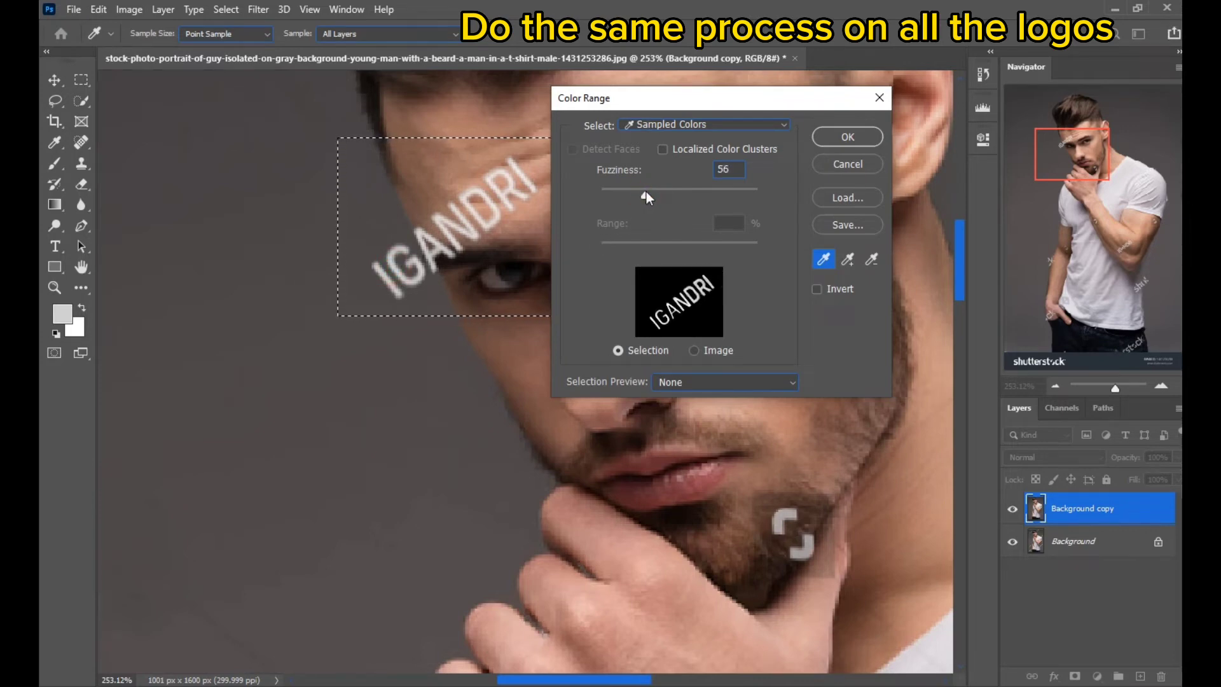
click(848, 137)
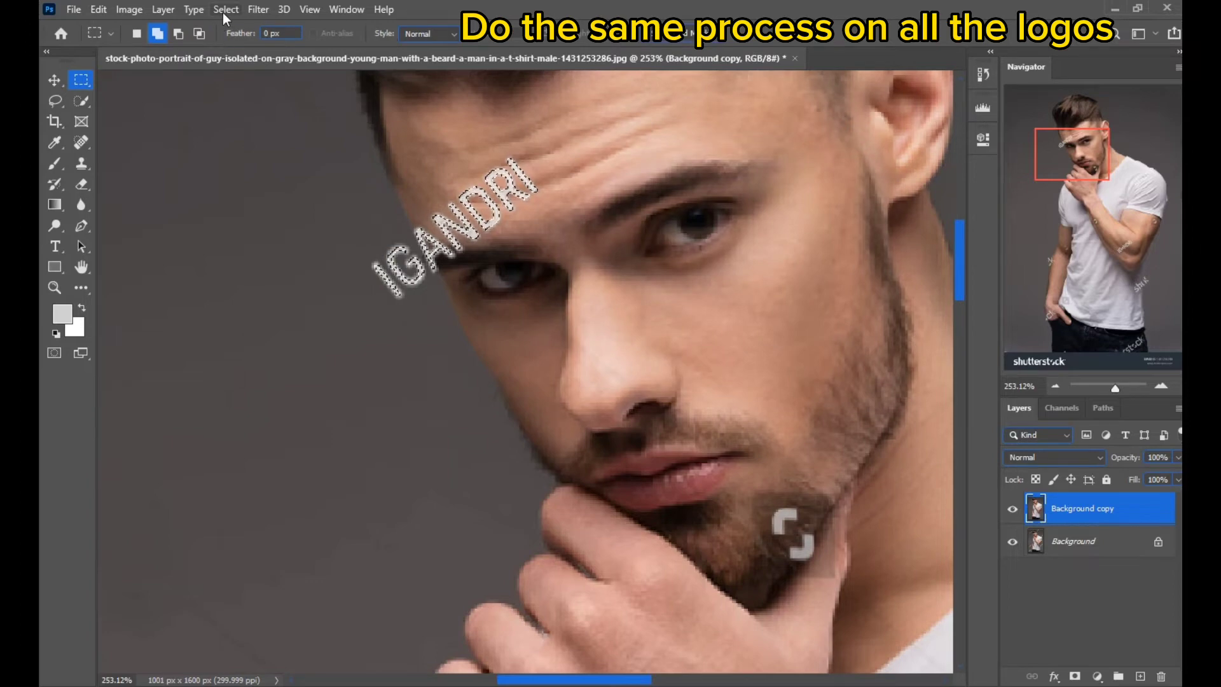
- Expand the forehead letter selection by 4 pixels, fill it with Content-Aware, and deselect
click(224, 9)
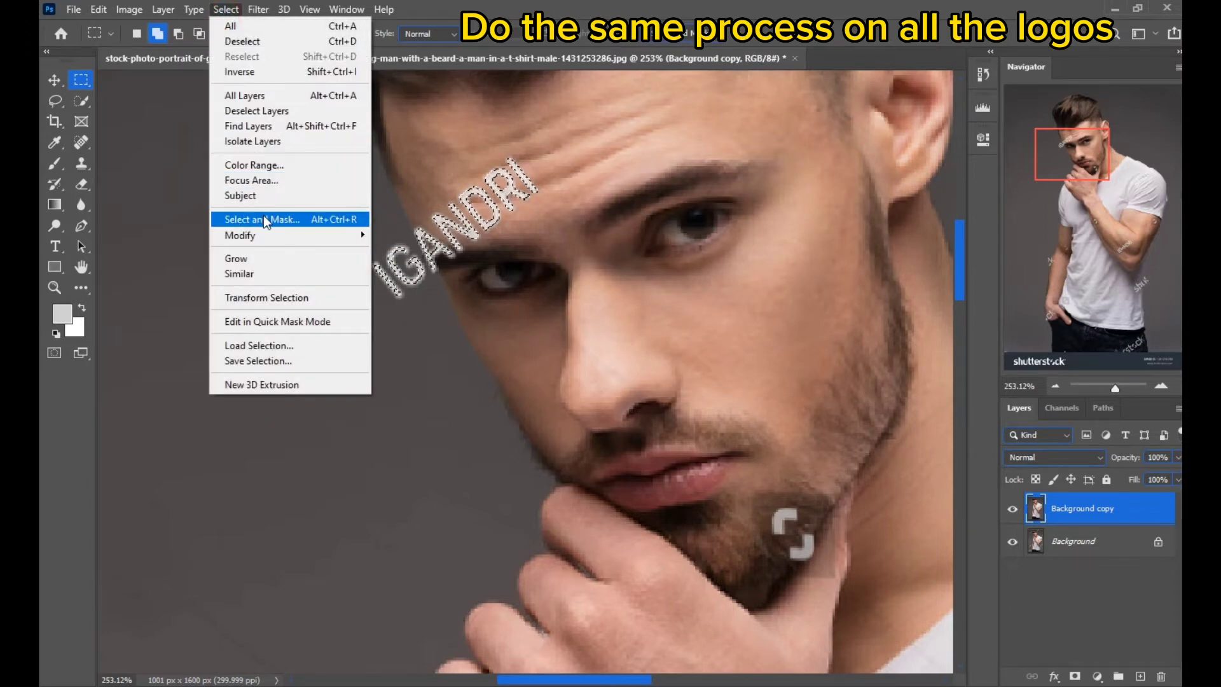
mouse_move(266, 235)
click(414, 250)
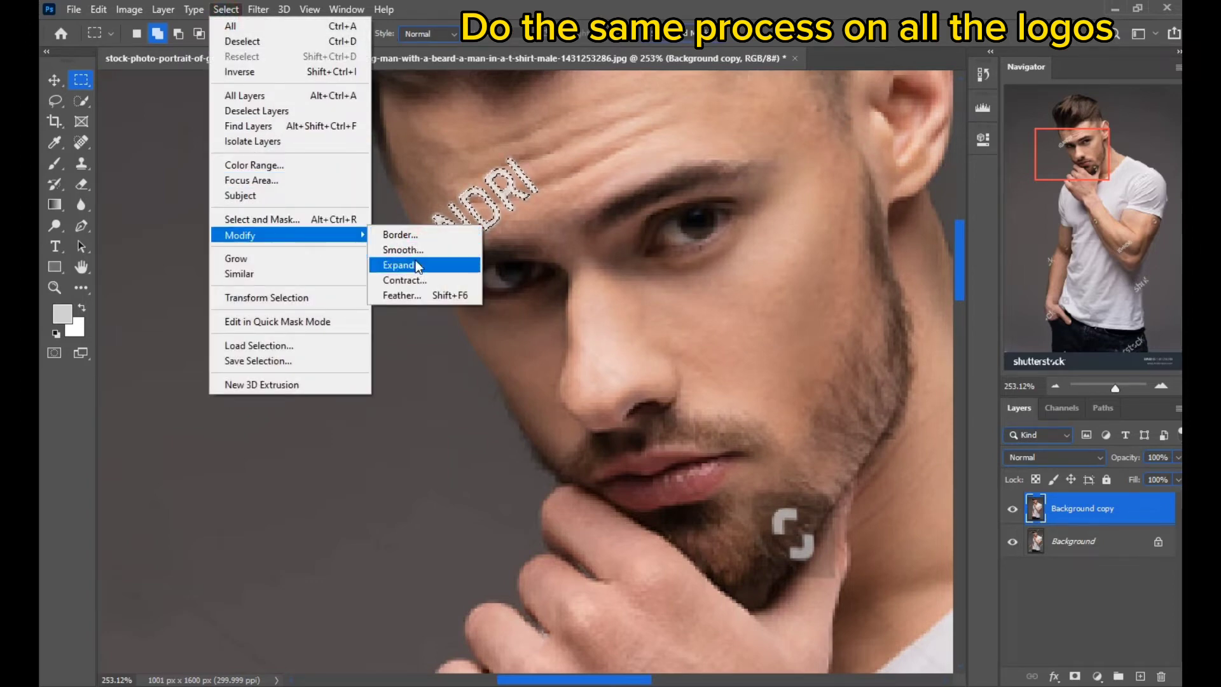
click(417, 266)
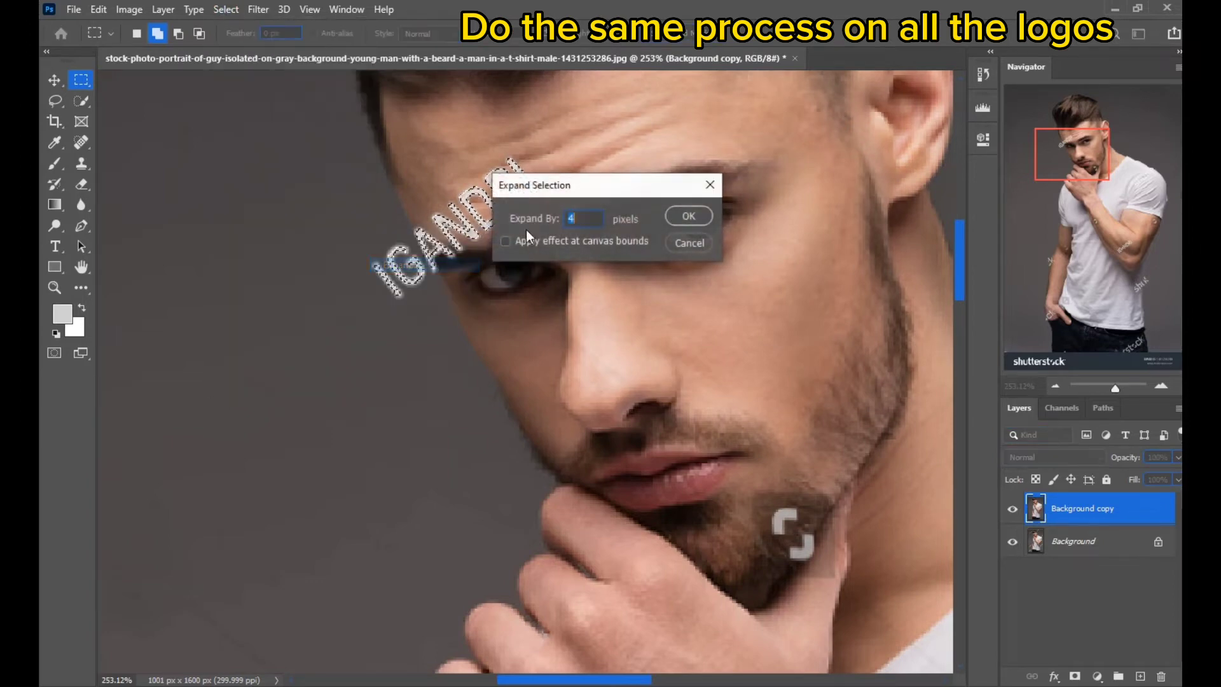
click(703, 220)
key(shift+F5)
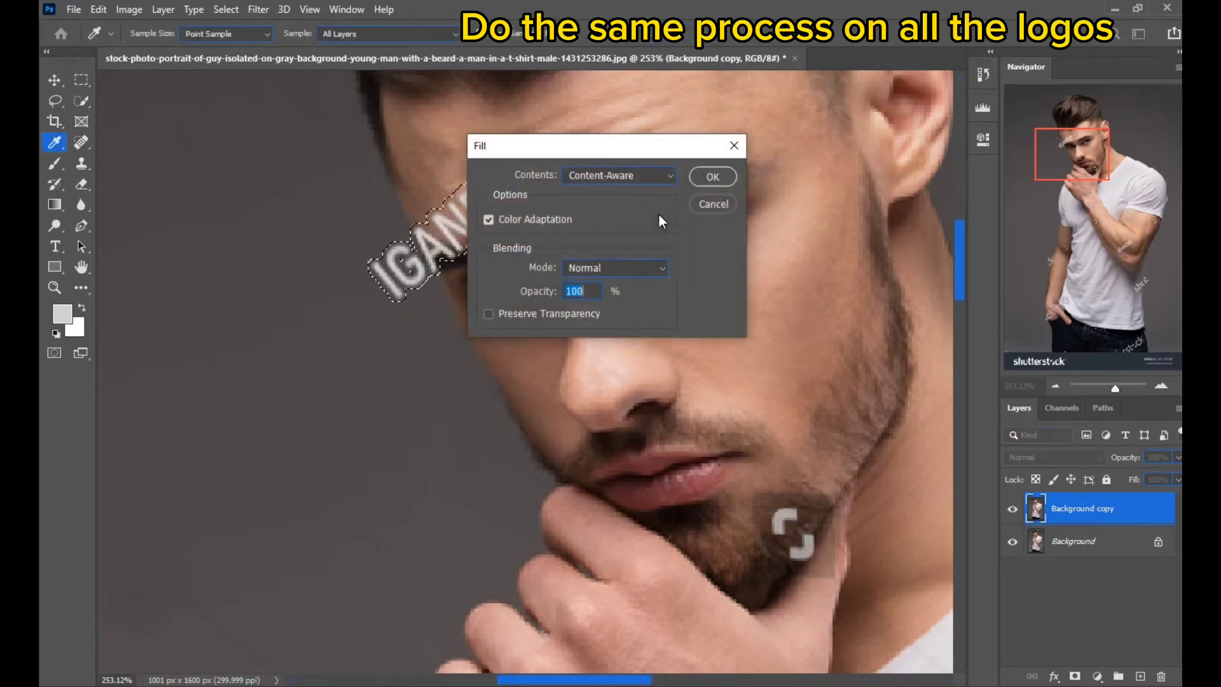
key(Return)
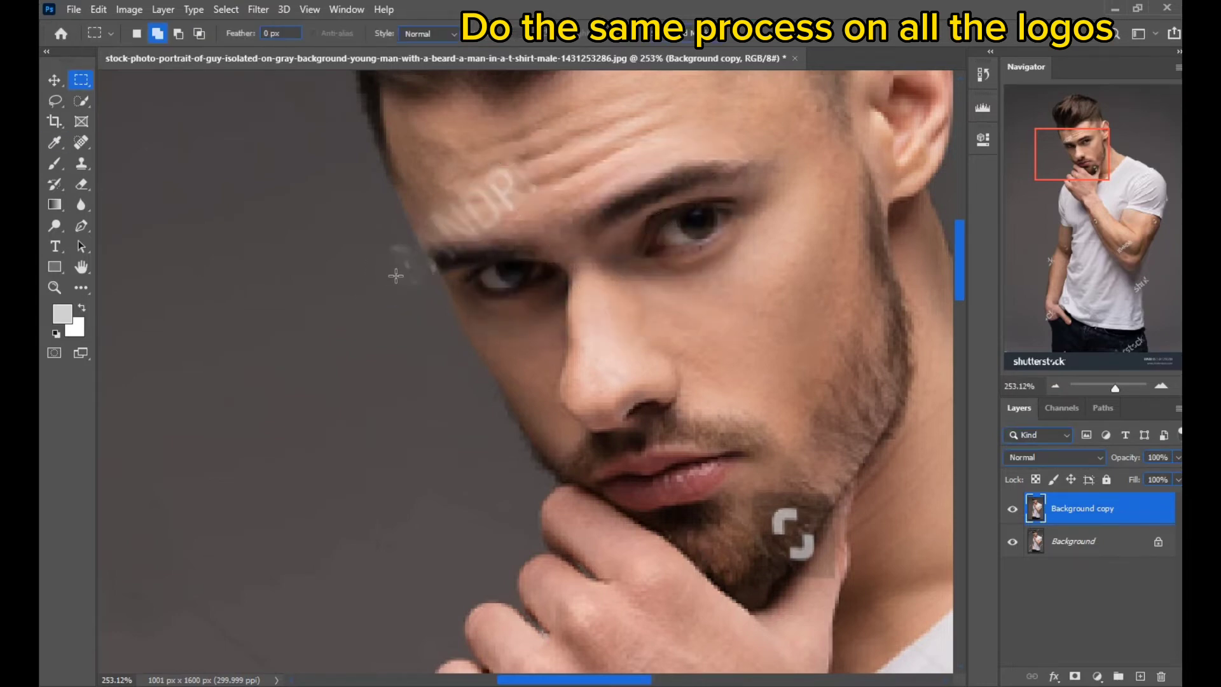
- Clone out the leftover letter traces on the background, forehead and eyebrow, reducing the brush to 11 px for the skin
scroll(722, 158, down, 2)
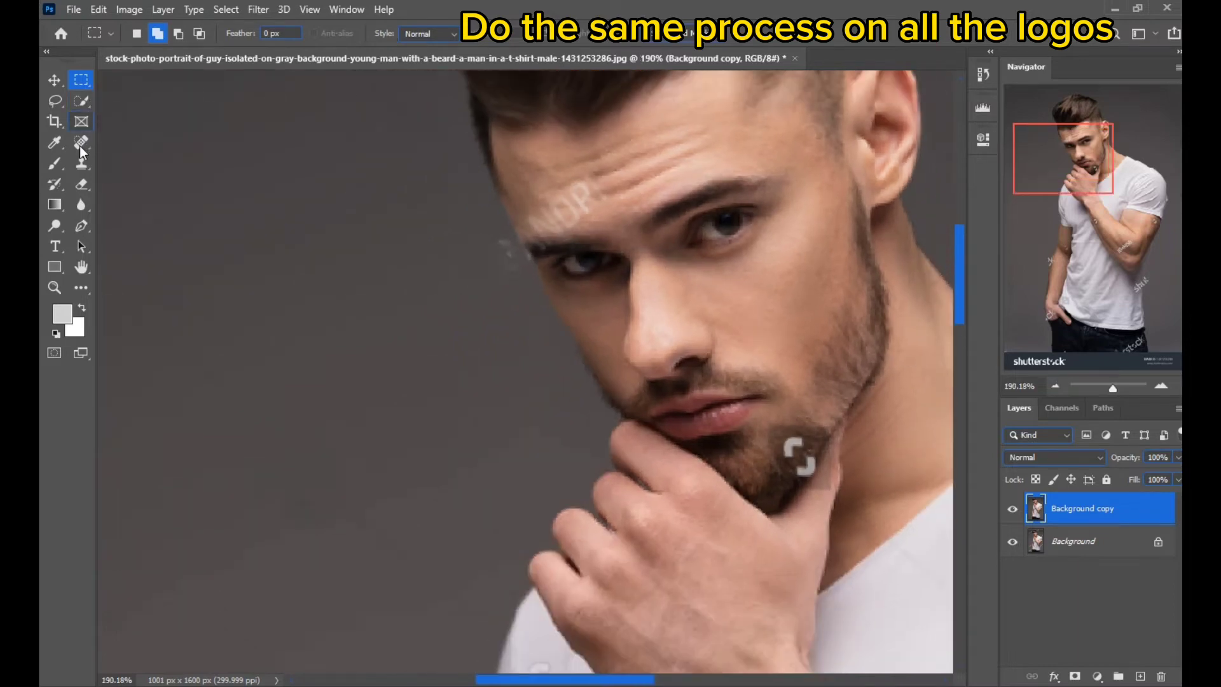
key(s)
scroll(457, 231, up, 4)
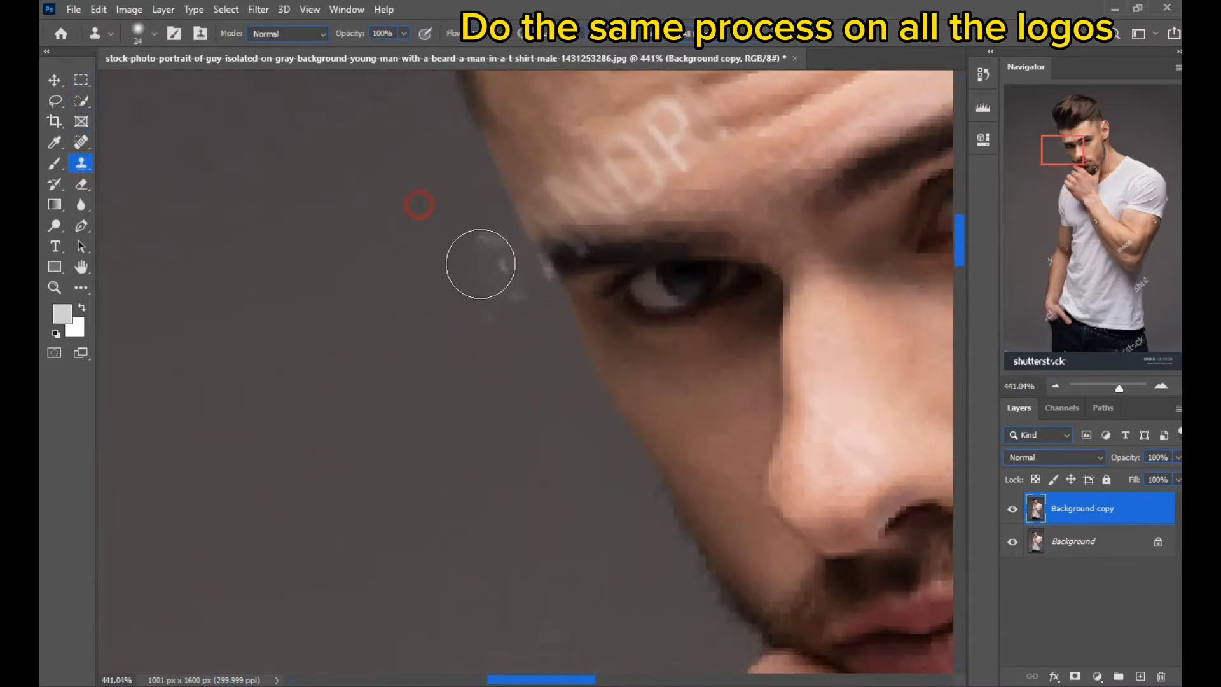
mouse_move(483, 264)
mouse_down()
mouse_move(496, 313)
mouse_move(507, 294)
mouse_up()
drag(646, 123, 592, 230)
mouse_move(717, 228)
mouse_down()
mouse_move(591, 250)
mouse_move(605, 210)
mouse_move(642, 200)
mouse_move(565, 244)
mouse_move(649, 270)
mouse_move(568, 282)
mouse_up()
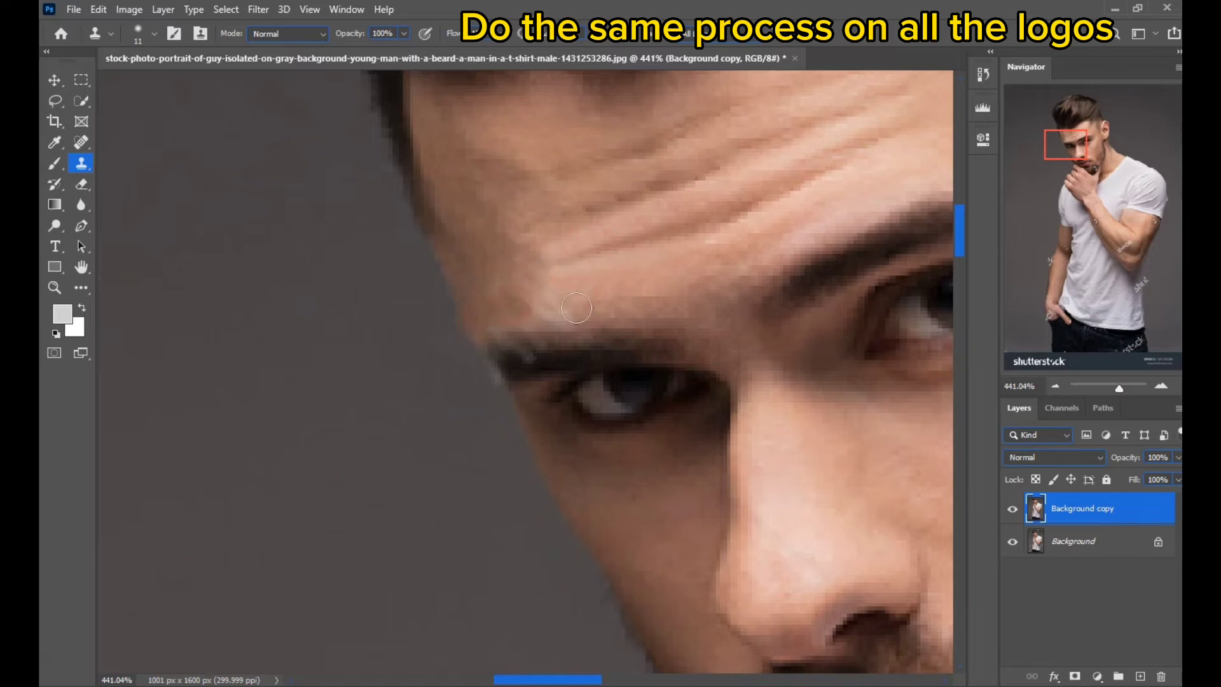
scroll(498, 336, down, 2)
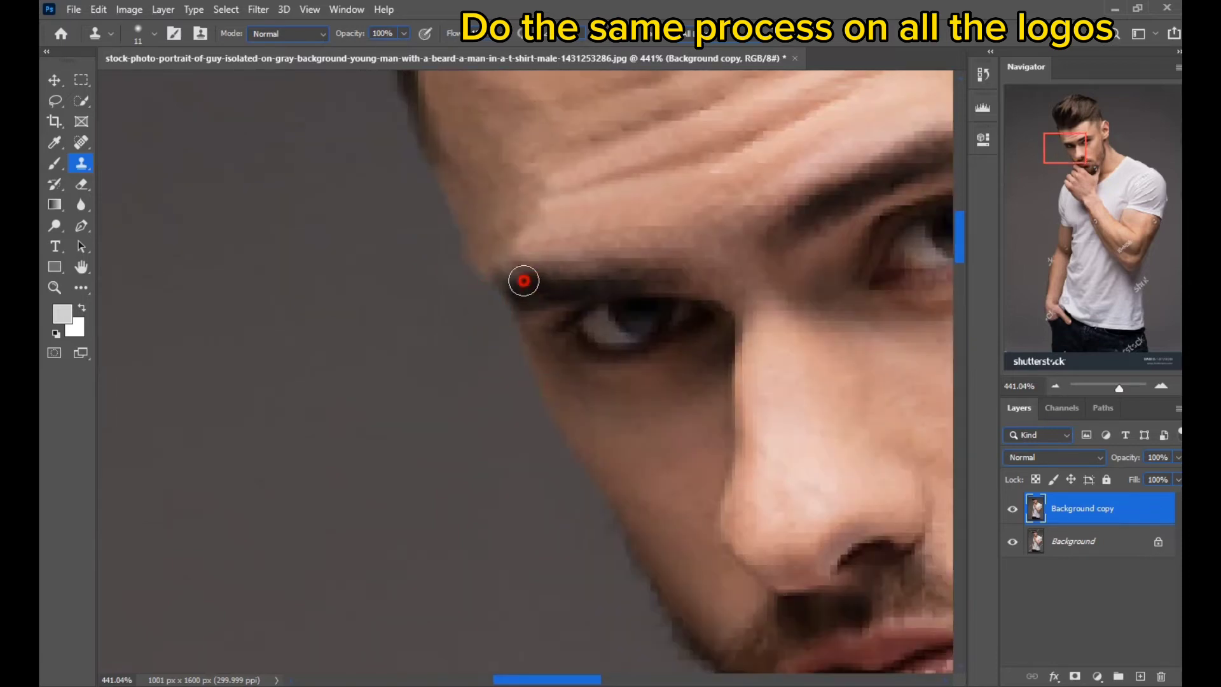
scroll(524, 281, down, 6)
- Marquee-select the logo mark on the beard and isolate its shape with Color Range
scroll(520, 194, up, 5)
click(83, 83)
drag(461, 157, 566, 265)
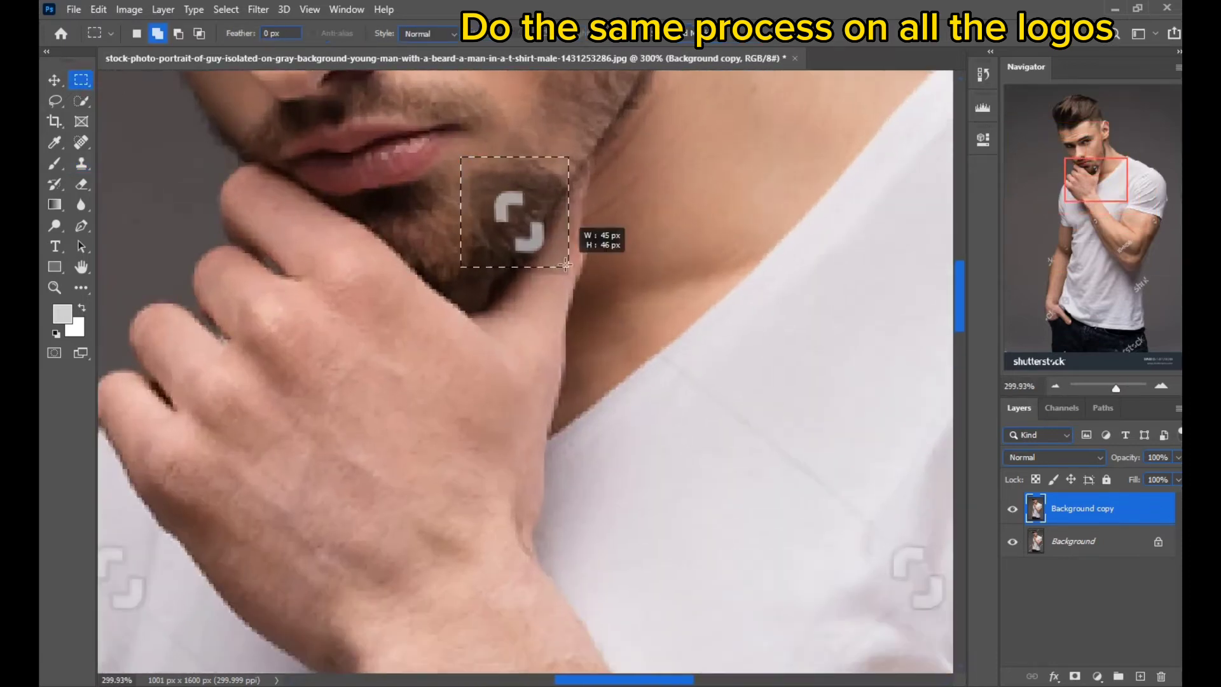
click(226, 9)
click(254, 165)
click(848, 134)
- Expand the beard logo selection, fill it with Content-Aware, and deselect
click(226, 9)
mouse_move(255, 235)
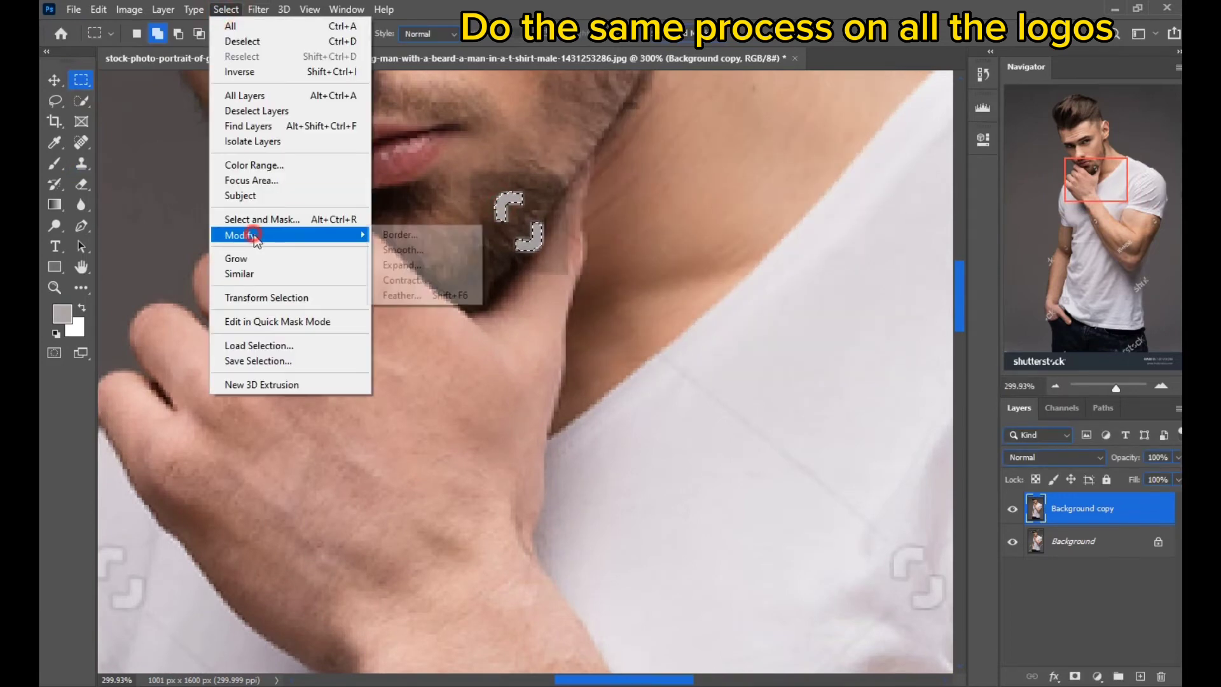
click(401, 265)
click(690, 212)
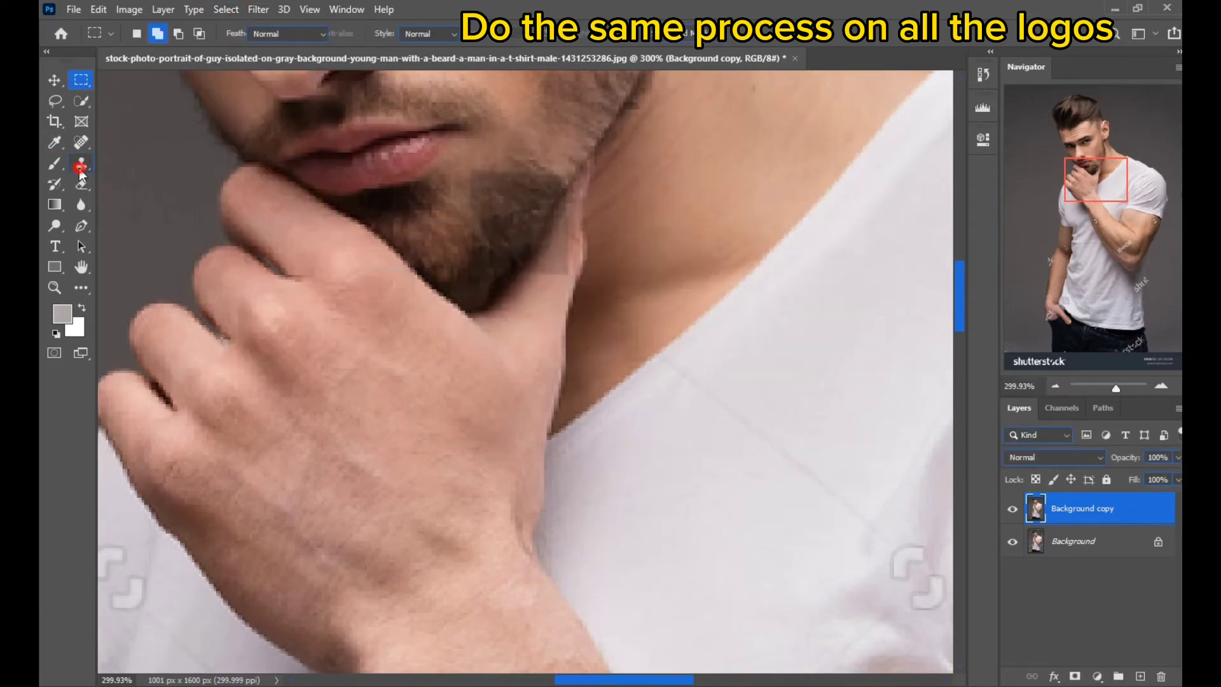
- Clone Stamp over the leftover dark logo patch where the beard meets the hand
click(81, 169)
scroll(572, 280, up, 2)
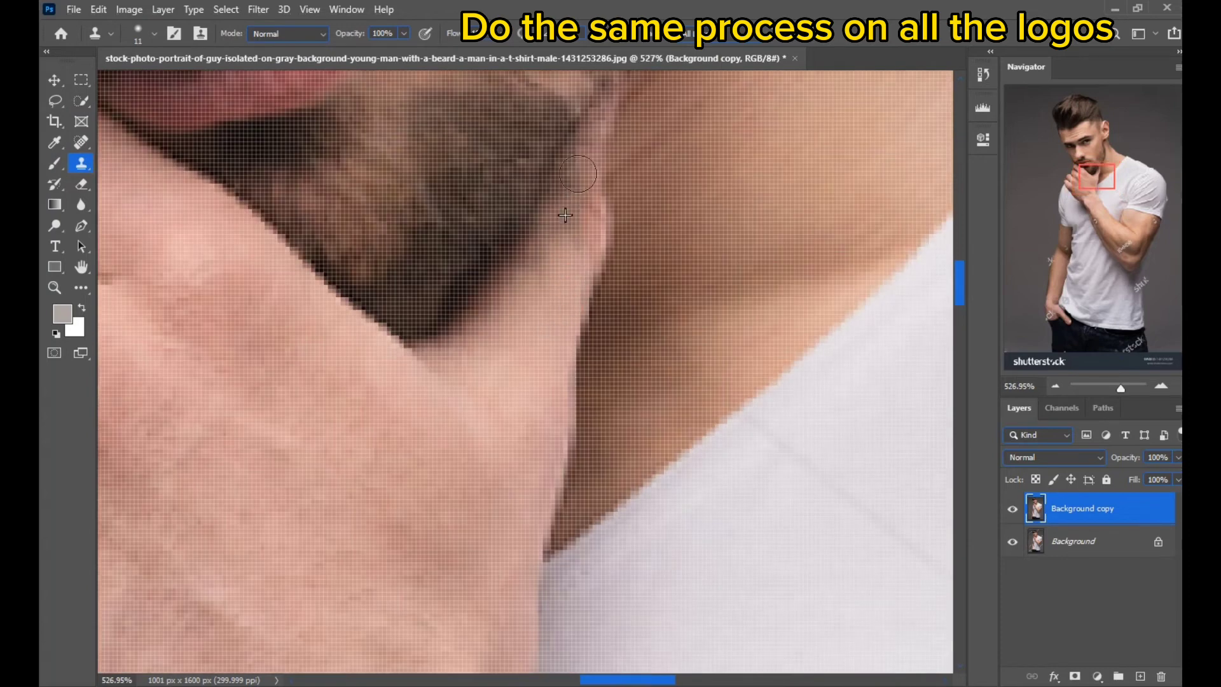
scroll(565, 216, down, 2)
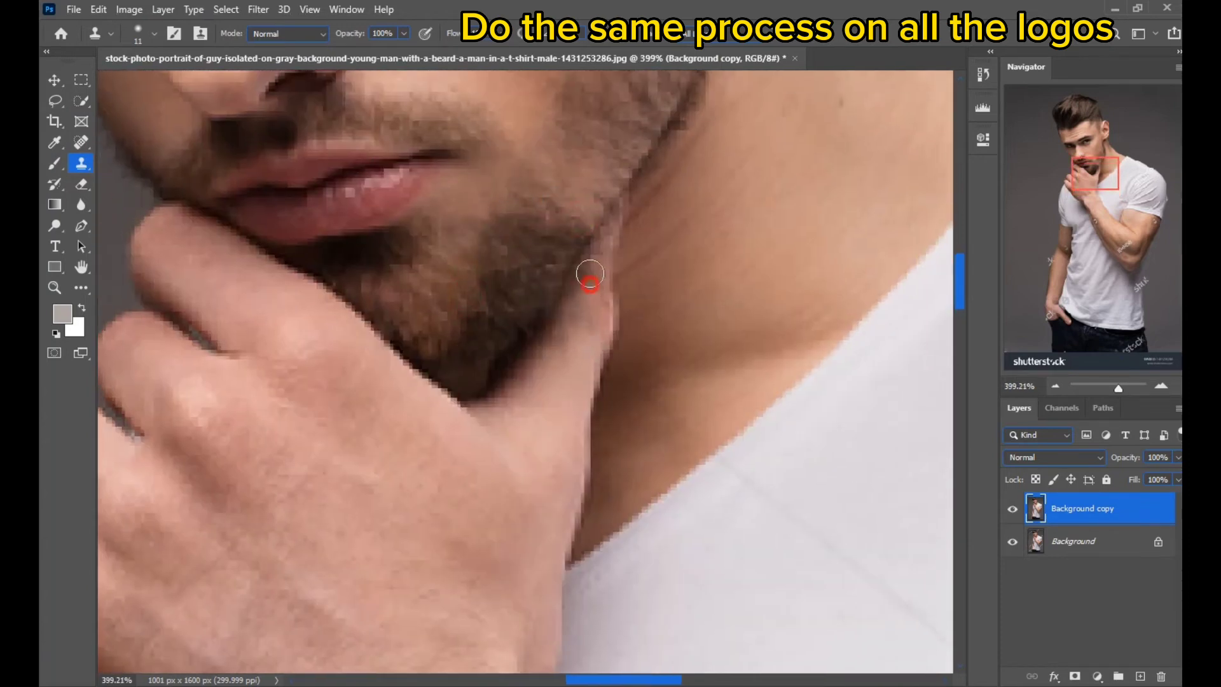
drag(589, 274, 586, 309)
scroll(604, 250, down, 5)
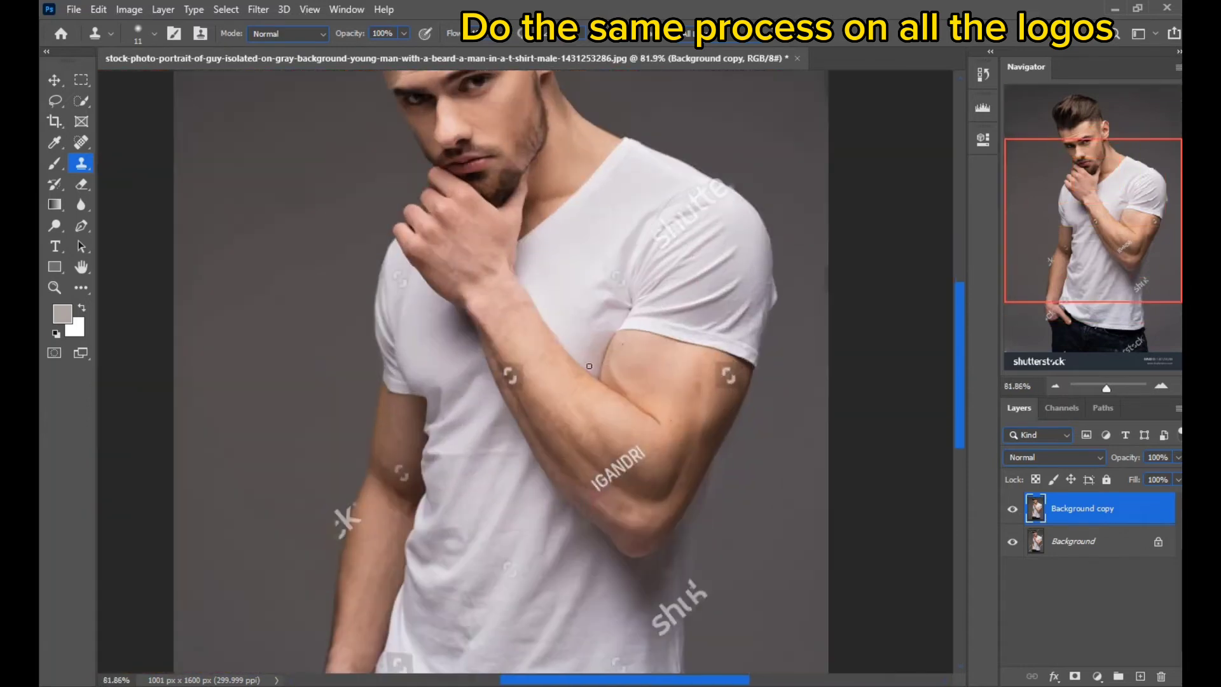
- Clone out the watermark's letter "e" along the shoulder edge, enlarging the Clone Stamp brush to 16 px
scroll(636, 279, up, 4)
scroll(781, 303, up, 2)
alt+click(726, 223)
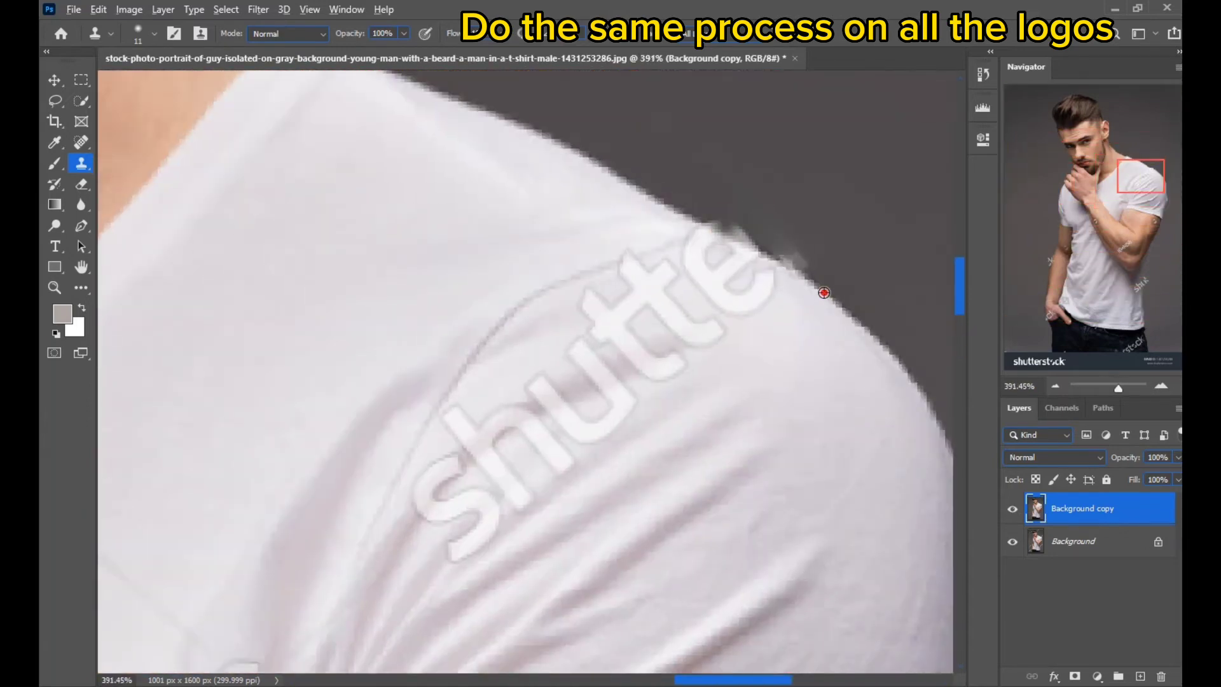
key(bracketright)
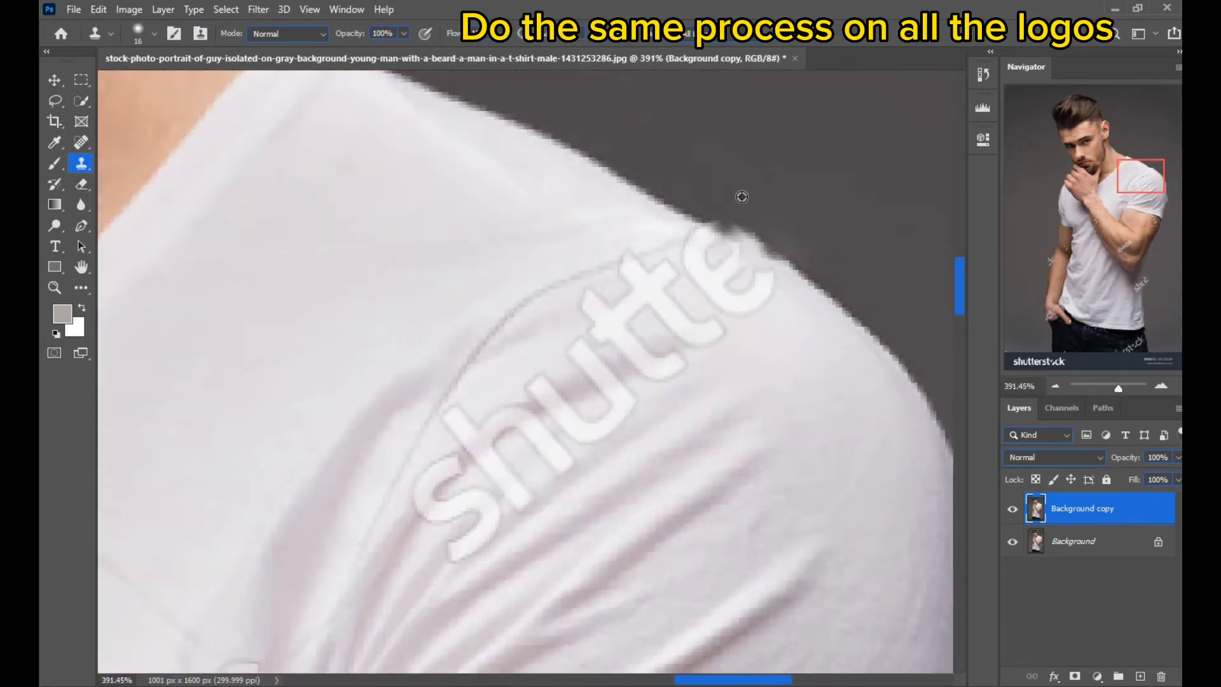
alt+click(742, 196)
drag(743, 217, 784, 236)
mouse_move(764, 282)
mouse_down()
mouse_move(734, 291)
mouse_move(735, 315)
mouse_move(695, 248)
mouse_up()
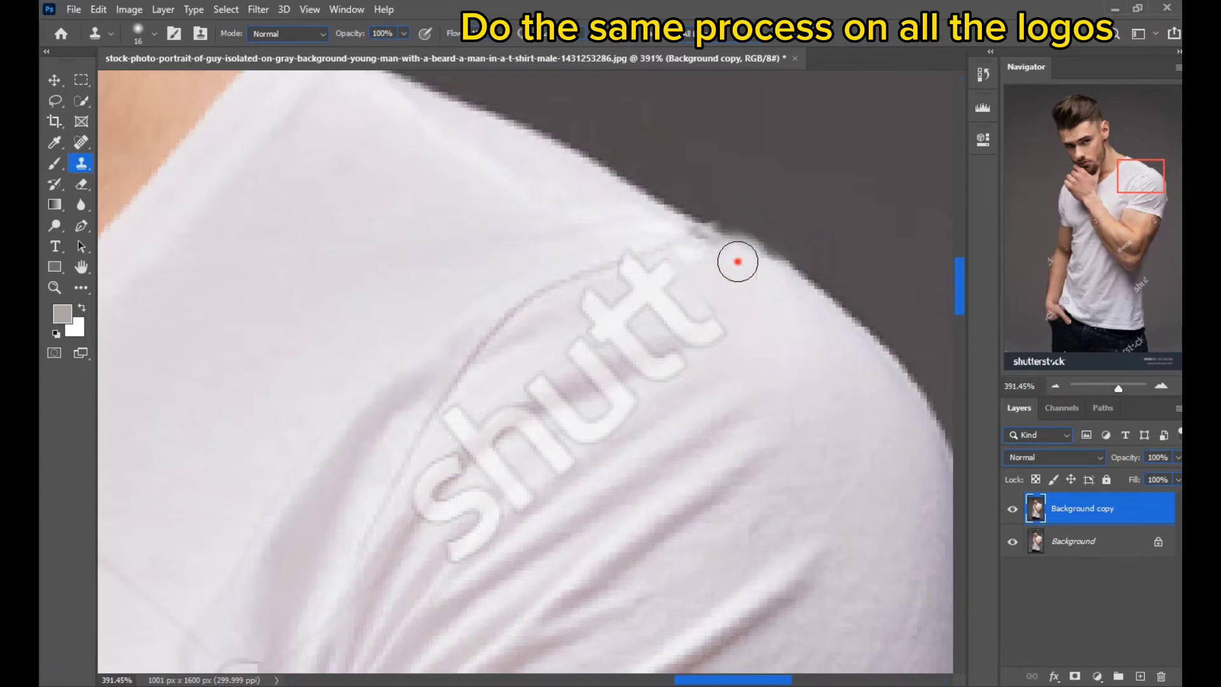
- Clone out the two "t" letters of the shoulder watermark with clean shirt fabric, enlarging the brush to 24 px
alt+click(735, 330)
mouse_move(717, 330)
mouse_down()
mouse_move(676, 320)
mouse_move(669, 280)
mouse_move(683, 286)
mouse_move(641, 273)
mouse_up()
key(bracketright)
key(bracketright)
alt+click(730, 320)
alt+click(710, 293)
alt+click(678, 346)
mouse_move(670, 367)
mouse_down()
mouse_move(646, 365)
mouse_move(588, 307)
mouse_up()
alt+click(676, 403)
alt+click(637, 353)
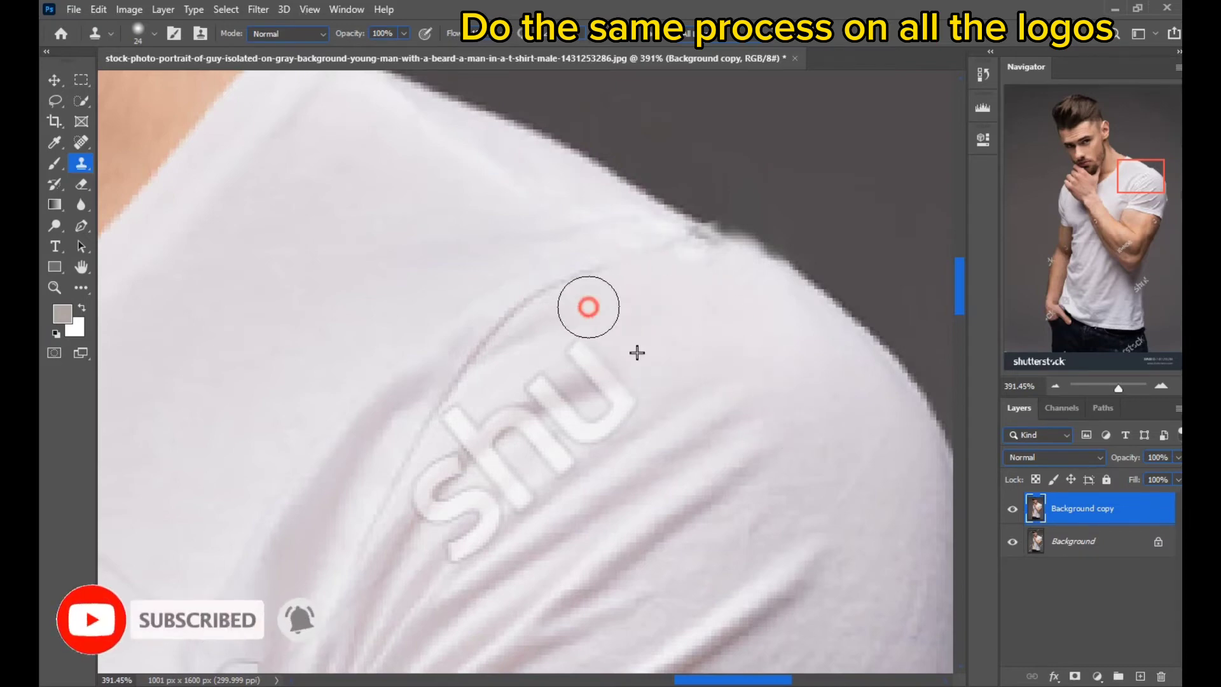
- Clone out the letter "s" of the watermark over the sleeve folds
drag(612, 505, 650, 437)
alt+click(479, 503)
mouse_move(498, 474)
mouse_down()
mouse_move(490, 485)
mouse_move(480, 404)
mouse_move(496, 400)
mouse_up()
alt+click(455, 504)
drag(561, 425, 541, 439)
alt+click(503, 427)
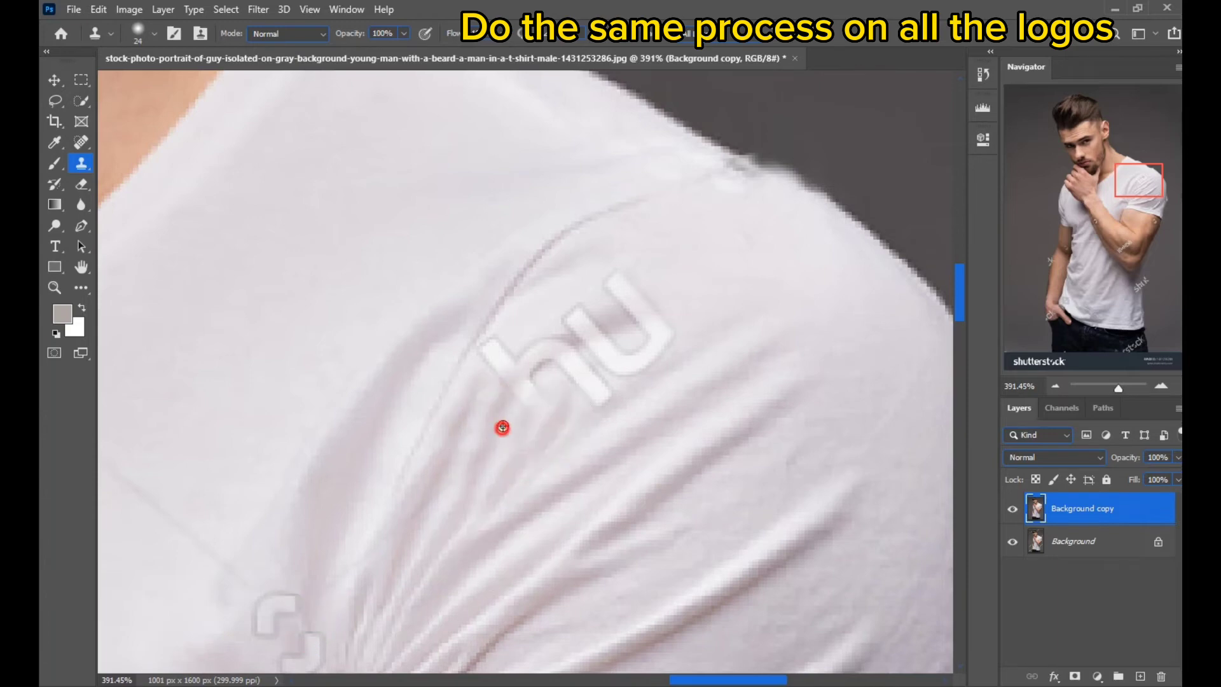
- Clone out the letters "h" and "u" on the sleeve, sampling the neighbouring fabric folds
alt+click(491, 442)
mouse_move(501, 359)
mouse_down()
mouse_move(525, 386)
mouse_move(488, 367)
mouse_up()
drag(611, 401, 571, 356)
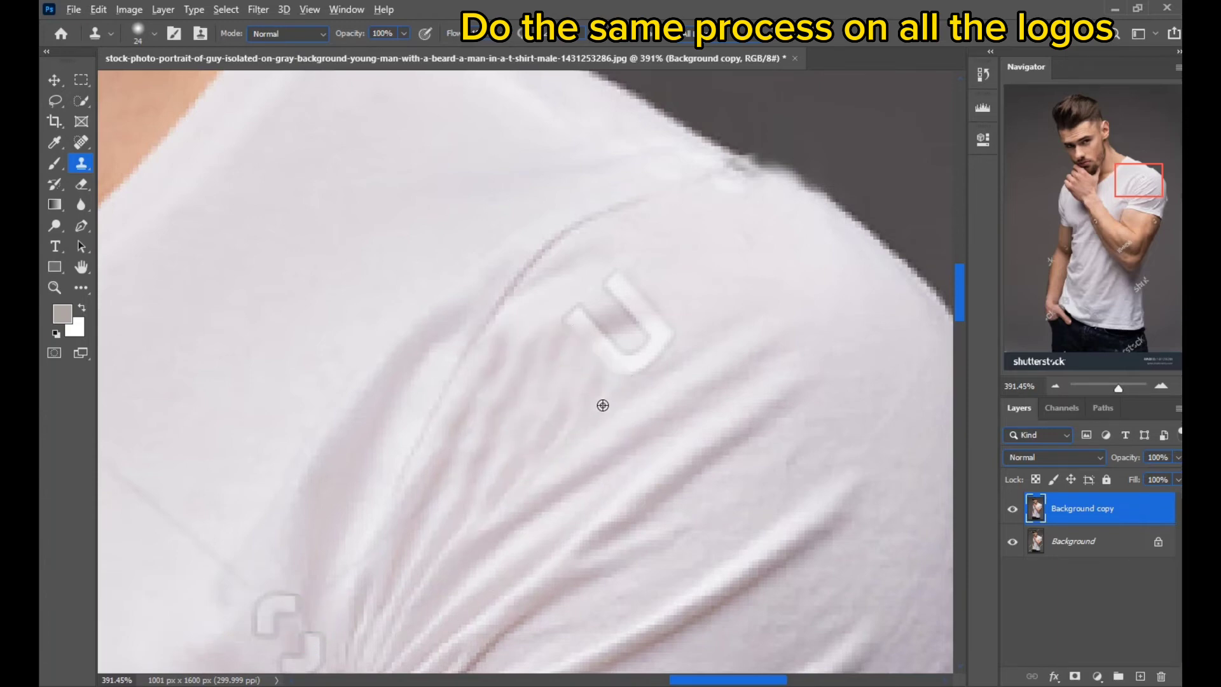
alt+click(603, 404)
drag(649, 347, 568, 406)
alt+click(709, 314)
mouse_move(654, 328)
mouse_down()
mouse_move(627, 290)
mouse_move(575, 375)
mouse_up()
- Clone out the small logo marks on the shirt beside the sleeve and on the chest
scroll(639, 440, down, 5)
scroll(556, 300, up, 5)
mouse_move(512, 505)
mouse_down()
mouse_move(564, 305)
mouse_move(546, 302)
mouse_move(526, 262)
mouse_up()
alt+click(509, 340)
alt+click(483, 291)
scroll(518, 267, down, 4)
drag(340, 349, 889, 413)
drag(406, 349, 378, 324)
scroll(392, 305, down, 5)
drag(736, 480, 580, 369)
- Marquee-select the "IGANDRI" text on the forearm and isolate its letters with Color Range
click(82, 78)
scroll(534, 405, up, 5)
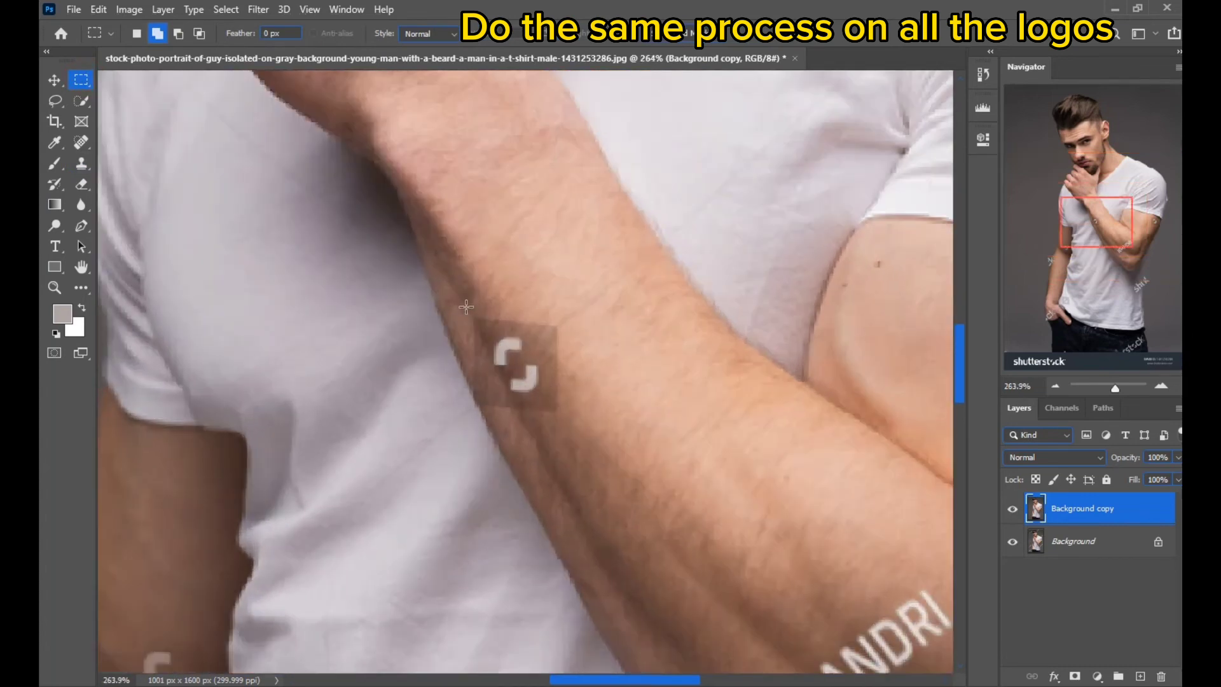
drag(800, 601, 597, 354)
drag(766, 313, 552, 517)
click(226, 9)
click(253, 165)
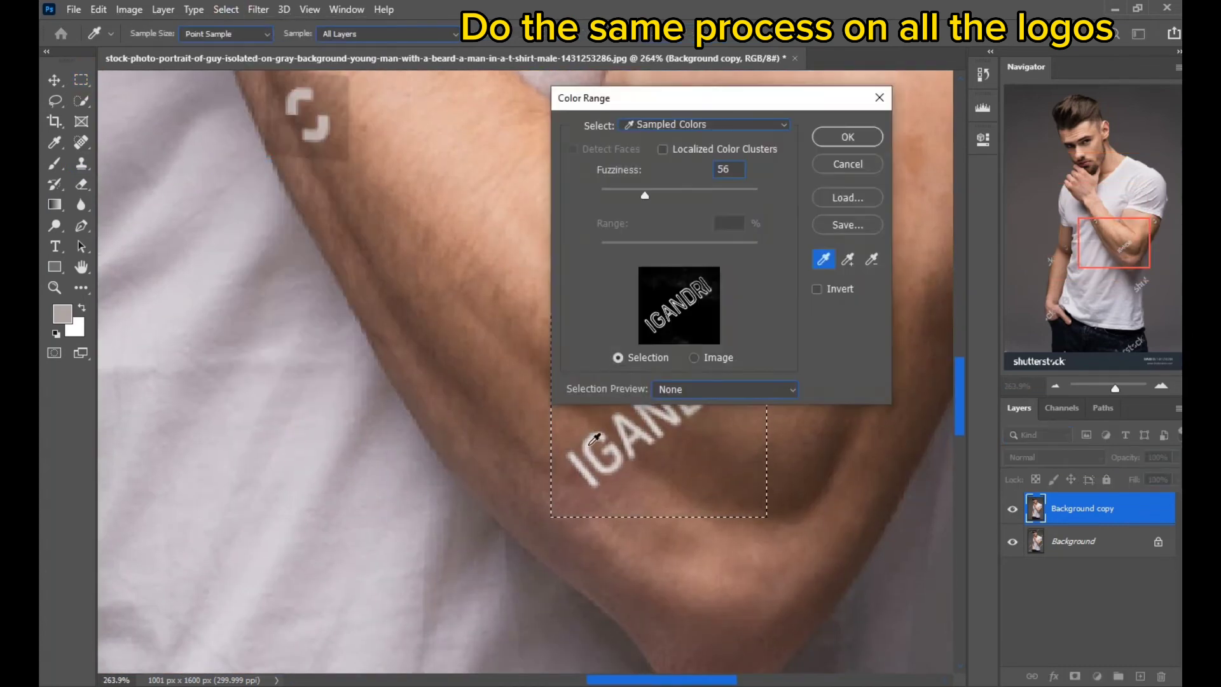
drag(643, 197, 656, 193)
key(Return)
- Expand the forearm text selection, fill it with Content-Aware, and deselect
click(226, 10)
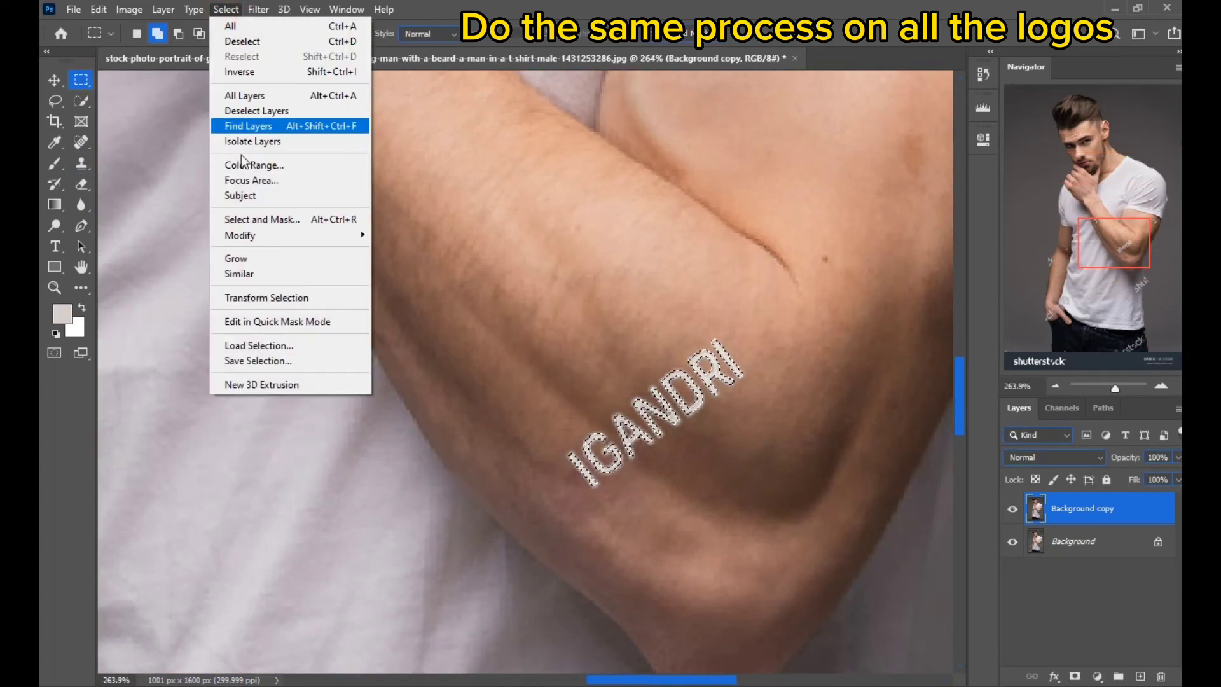
mouse_move(245, 232)
click(407, 260)
click(687, 213)
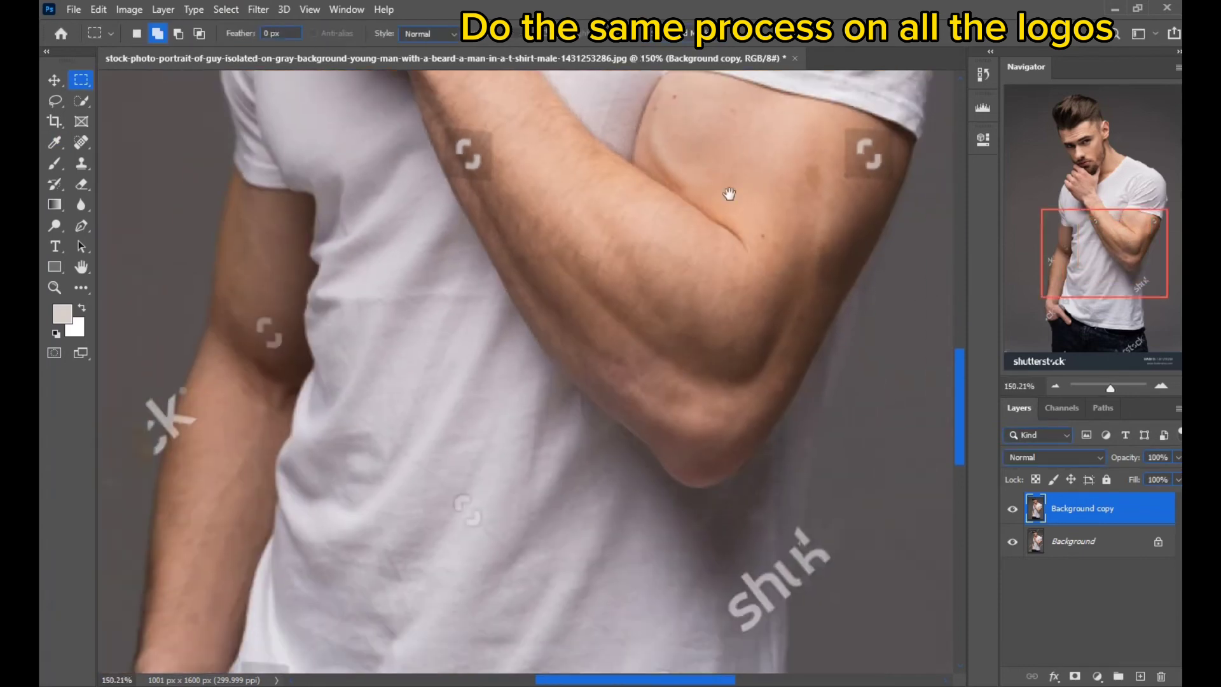
- Clone Stamp skin over the outer and lower edges of the logo patch on the upper arm
scroll(730, 190, up, 2)
key(s)
scroll(708, 308, up, 3)
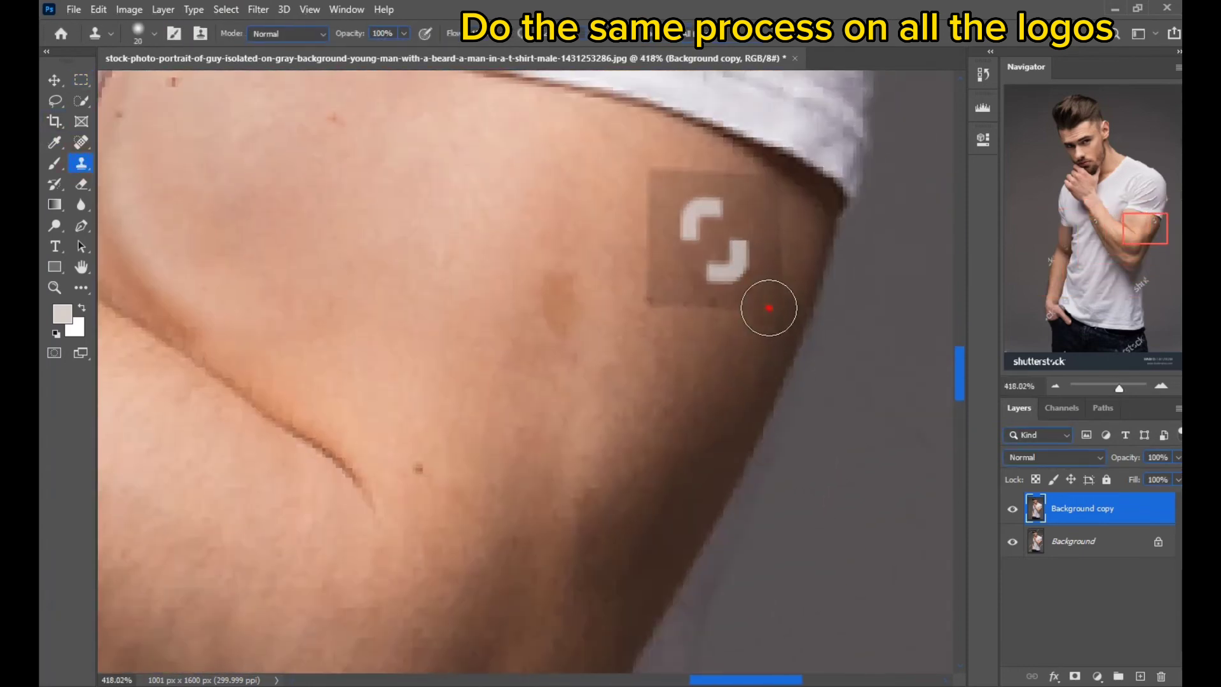
drag(769, 307, 788, 257)
alt+click(719, 330)
drag(733, 302, 690, 305)
alt+click(643, 335)
click(652, 299)
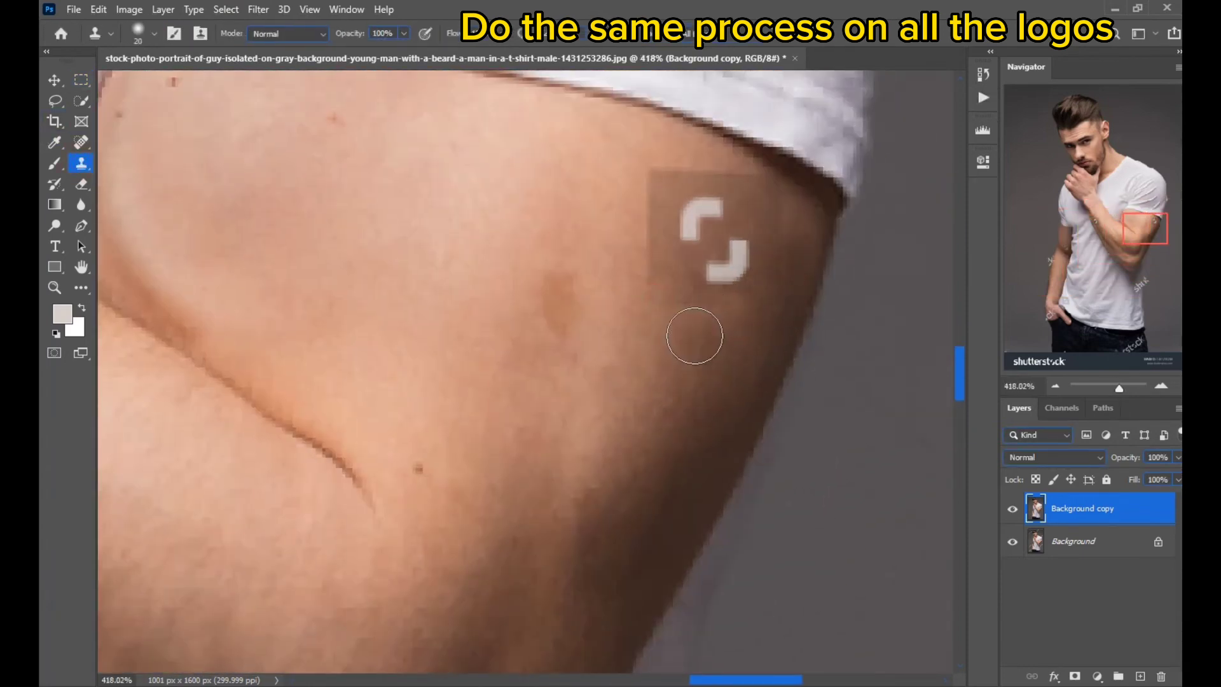
- Clone over the inner edge of the upper-arm logo patch and the white logo mark inside it
alt+click(610, 210)
drag(634, 202, 635, 266)
alt+click(616, 142)
click(657, 181)
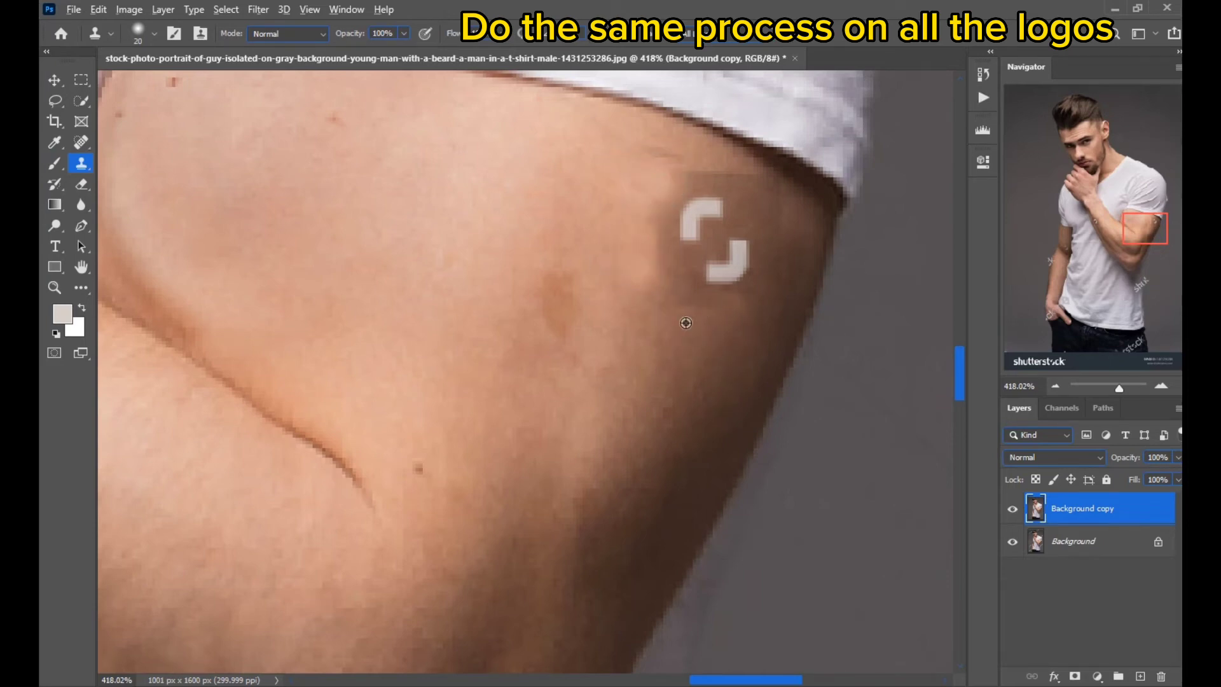
drag(735, 273, 733, 254)
alt+click(683, 270)
click(697, 220)
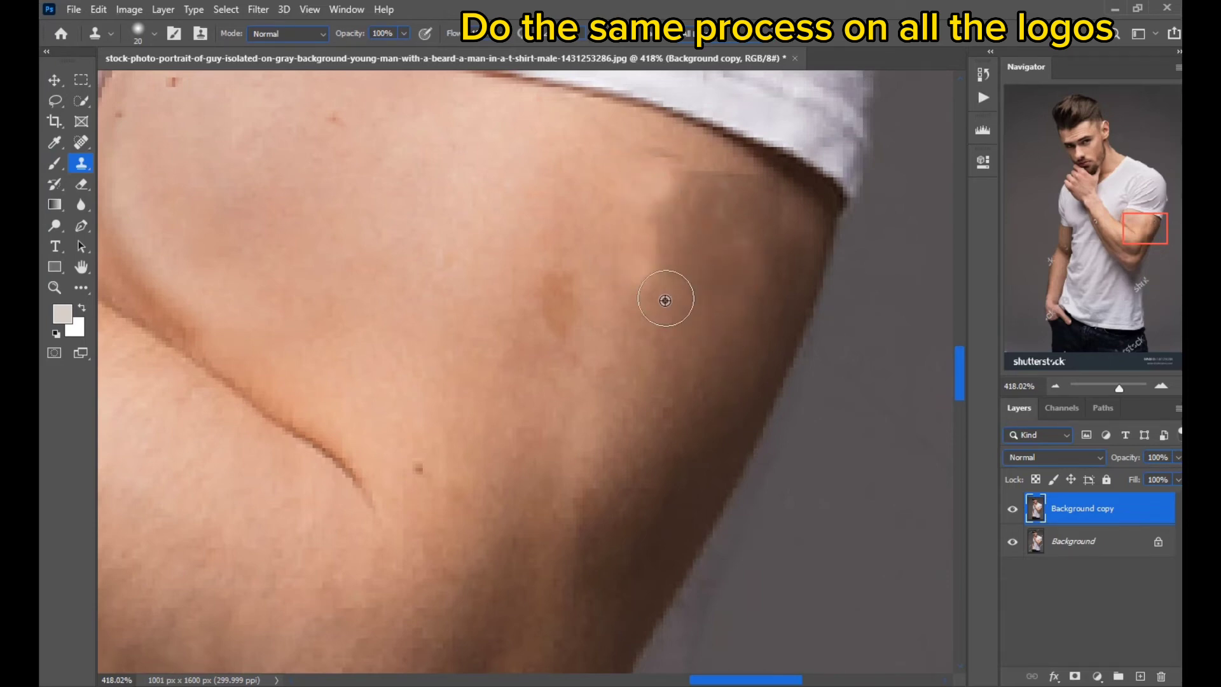
- Blend the remaining dark patch on the upper arm below the sleeve with cloned skin
alt+click(666, 299)
click(666, 236)
alt+click(702, 159)
drag(702, 181, 773, 178)
drag(795, 236, 755, 231)
scroll(681, 322, down, 5)
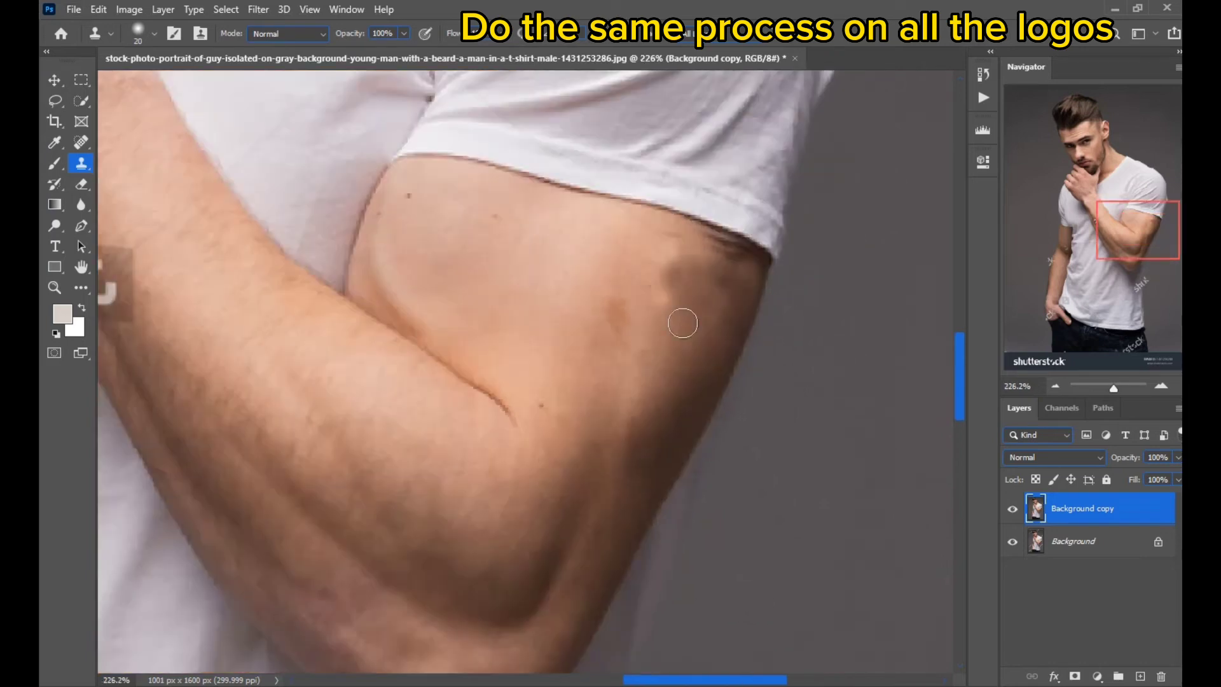
scroll(618, 307, up, 5)
alt+click(639, 180)
click(628, 222)
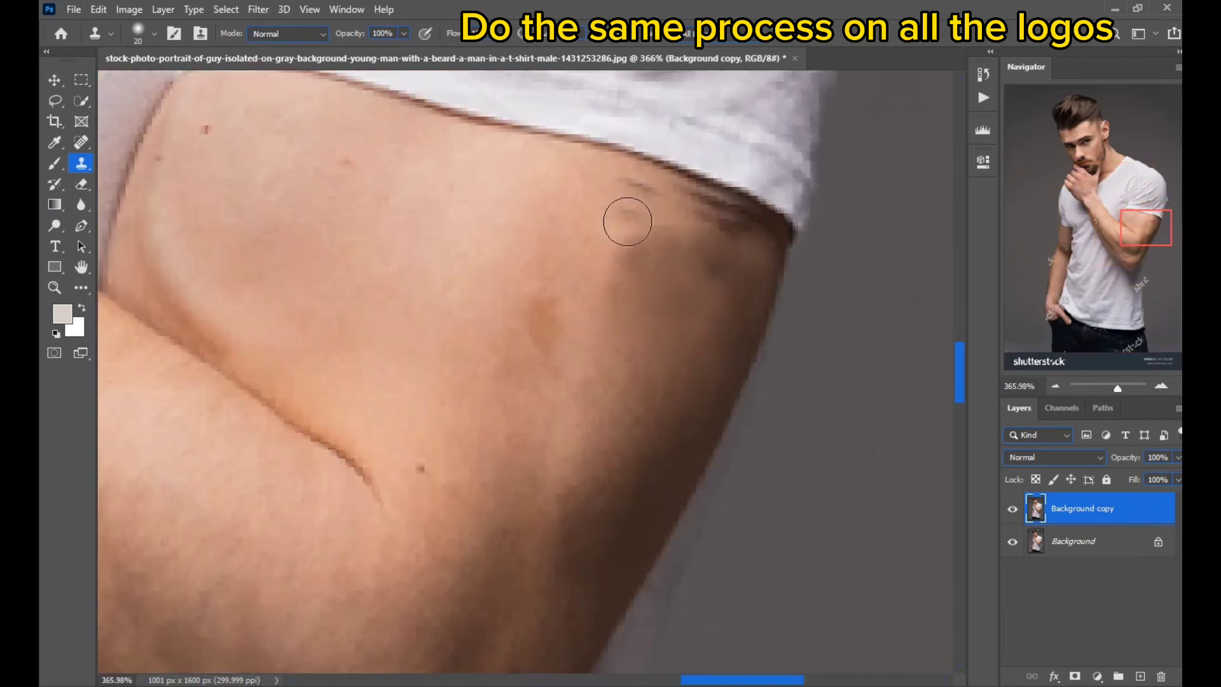
- Clone skin over the edges of the forearm logo patch and the lower part of its mark
scroll(636, 239, down, 5)
scroll(452, 250, up, 5)
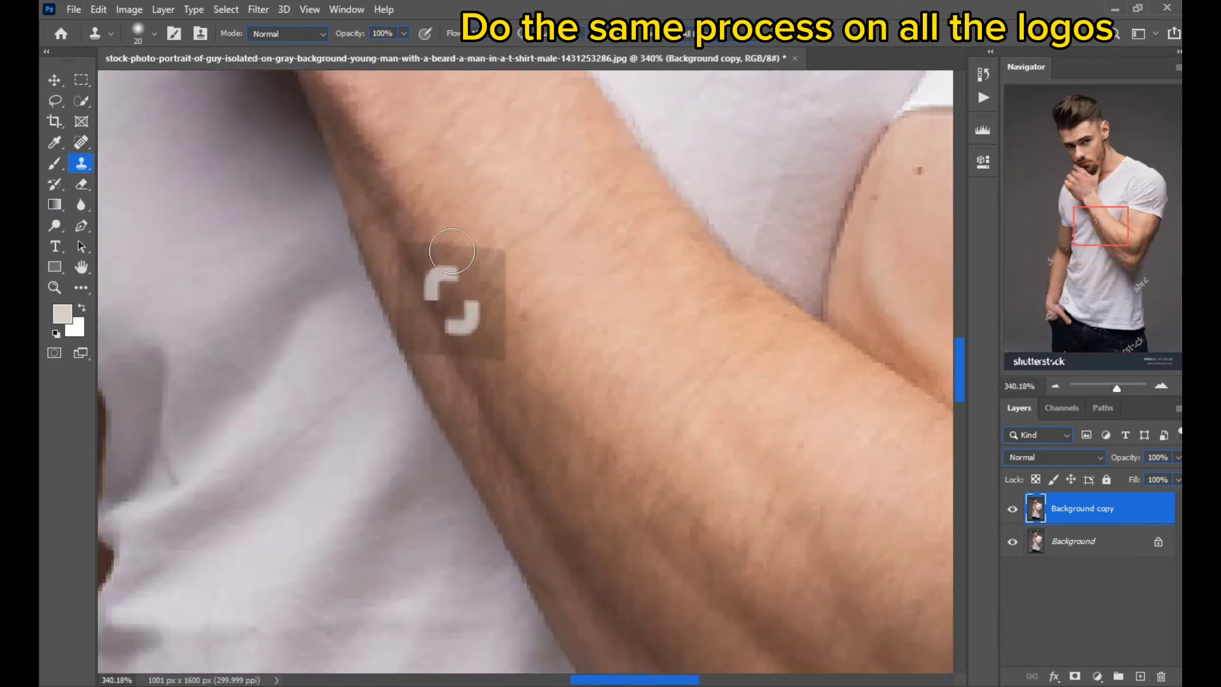
alt+click(442, 384)
drag(407, 354, 439, 356)
alt+click(545, 319)
mouse_move(505, 336)
mouse_down()
mouse_move(501, 264)
mouse_move(449, 252)
mouse_move(418, 280)
mouse_up()
alt+click(383, 226)
alt+click(442, 365)
click(451, 332)
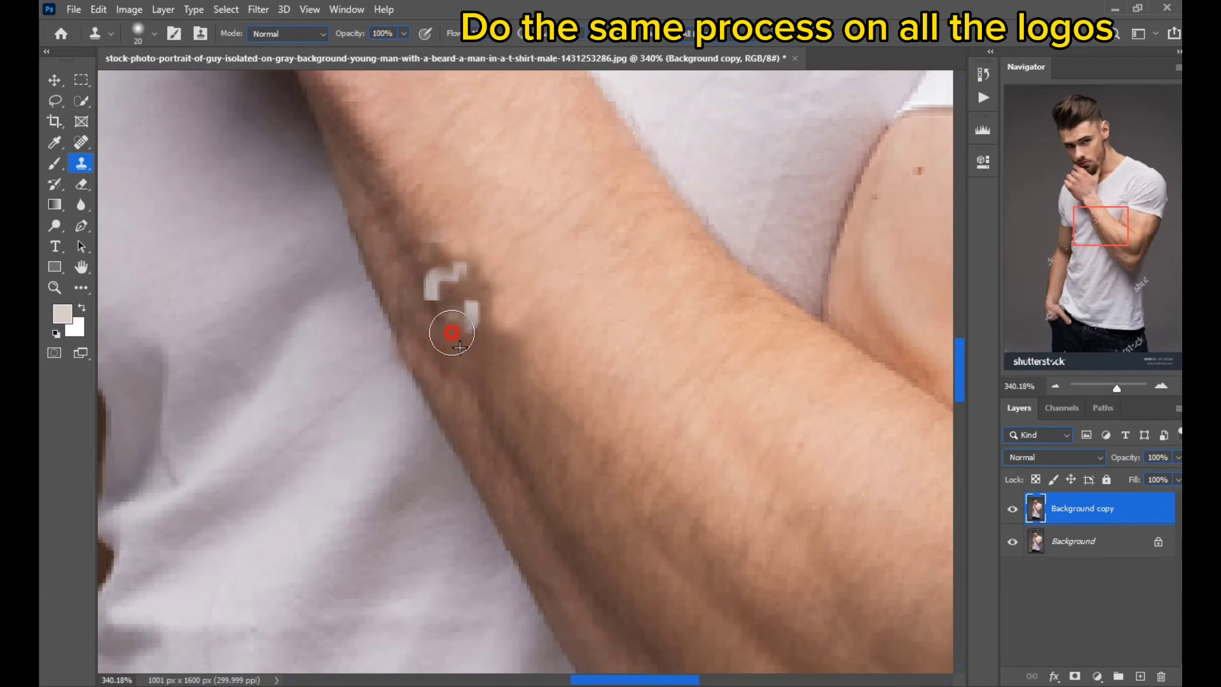
- Clone away the remaining white logo traces on the forearm with skin sampled nearby
click(435, 297)
alt+click(446, 340)
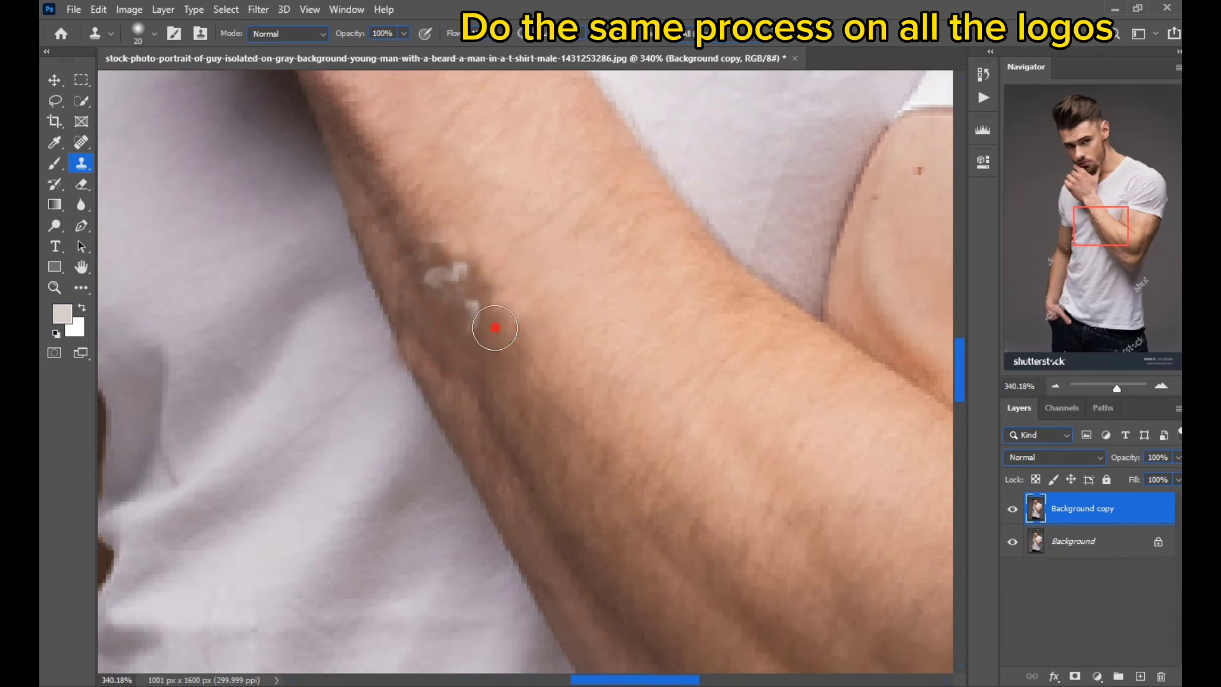
alt+click(412, 218)
click(431, 260)
alt+click(406, 226)
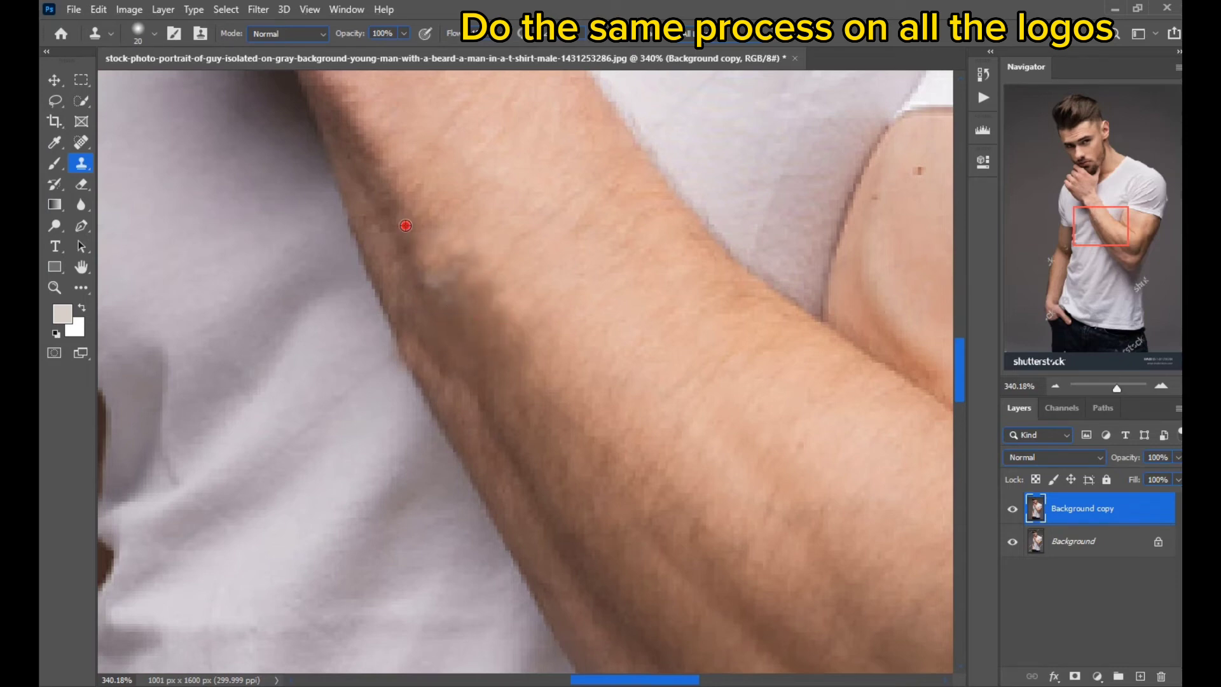
drag(435, 263, 444, 289)
- Clone out the logo mark on the shaded inner elbow of the lowered arm with a 30 px brush
scroll(538, 376, down, 5)
scroll(601, 277, up, 4)
scroll(601, 276, up, 4)
alt+click(581, 273)
key(bracketright)
key(bracketright)
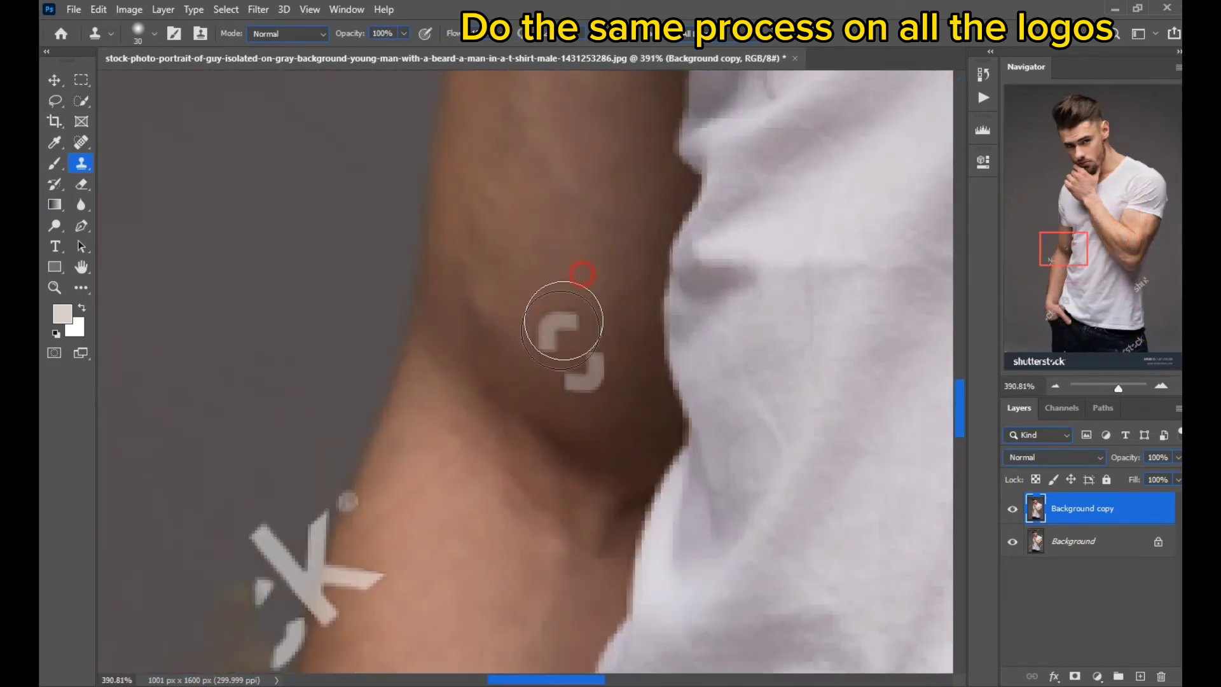
drag(564, 322, 579, 369)
- Clone over the letter "k" along the lowered arm's edge, using a 21 px brush
scroll(580, 368, down, 5)
scroll(446, 356, up, 4)
drag(434, 390, 452, 360)
right_click(387, 490)
click(373, 490)
alt+click(377, 492)
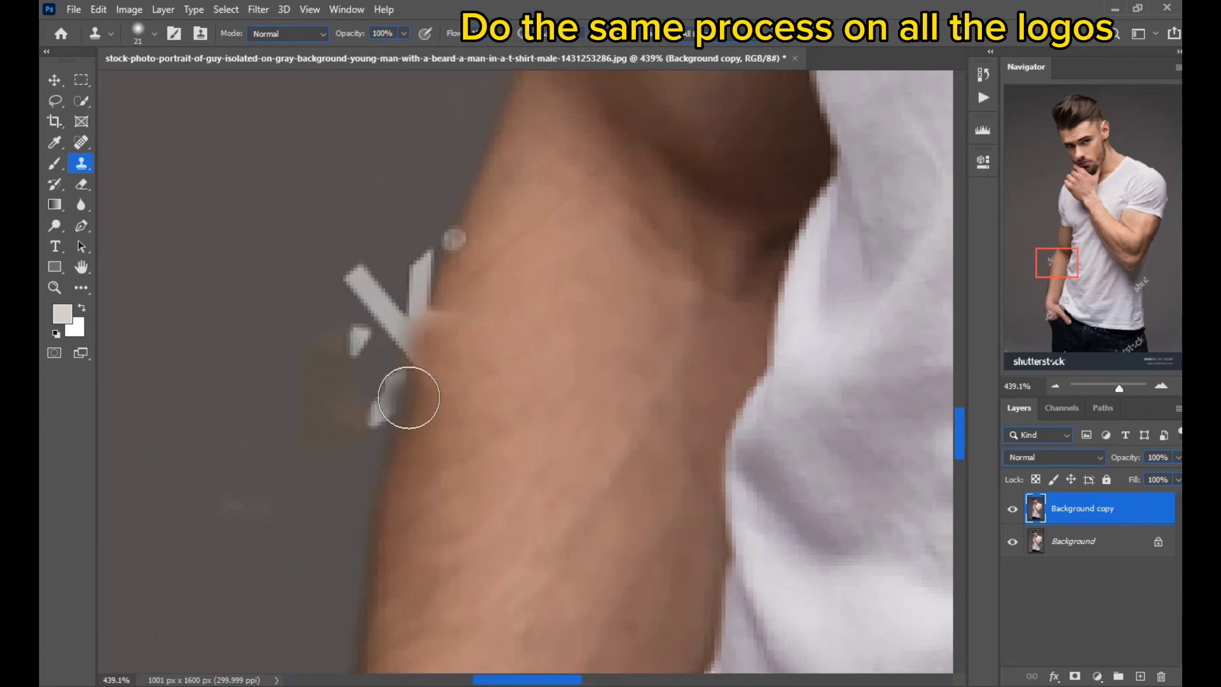
mouse_move(407, 399)
mouse_down()
mouse_move(427, 306)
mouse_move(456, 251)
mouse_up()
- Clone gray background over the leftover letter fragments and discoloured spot beside the lowered arm
alt+click(389, 479)
scroll(337, 251, up, 1)
alt+click(362, 248)
drag(362, 259, 341, 350)
mouse_move(355, 428)
mouse_down()
mouse_move(370, 403)
mouse_move(370, 424)
mouse_move(481, 317)
mouse_up()
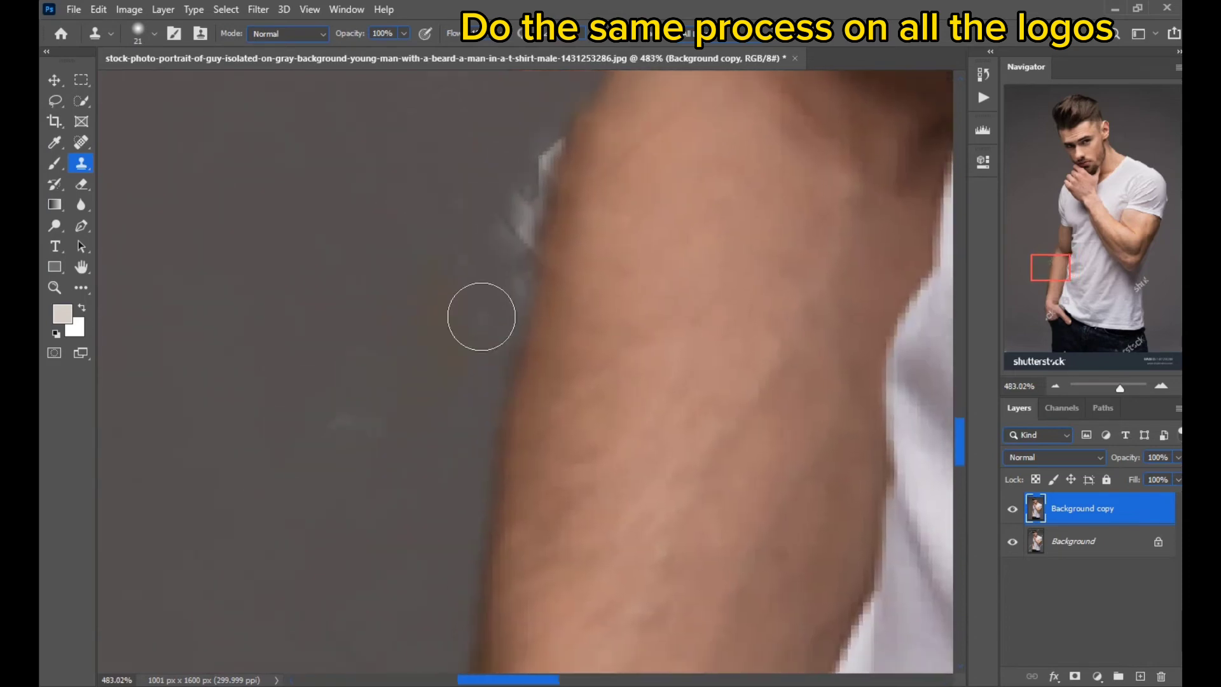
mouse_move(482, 172)
mouse_down()
mouse_move(446, 300)
mouse_move(479, 374)
mouse_up()
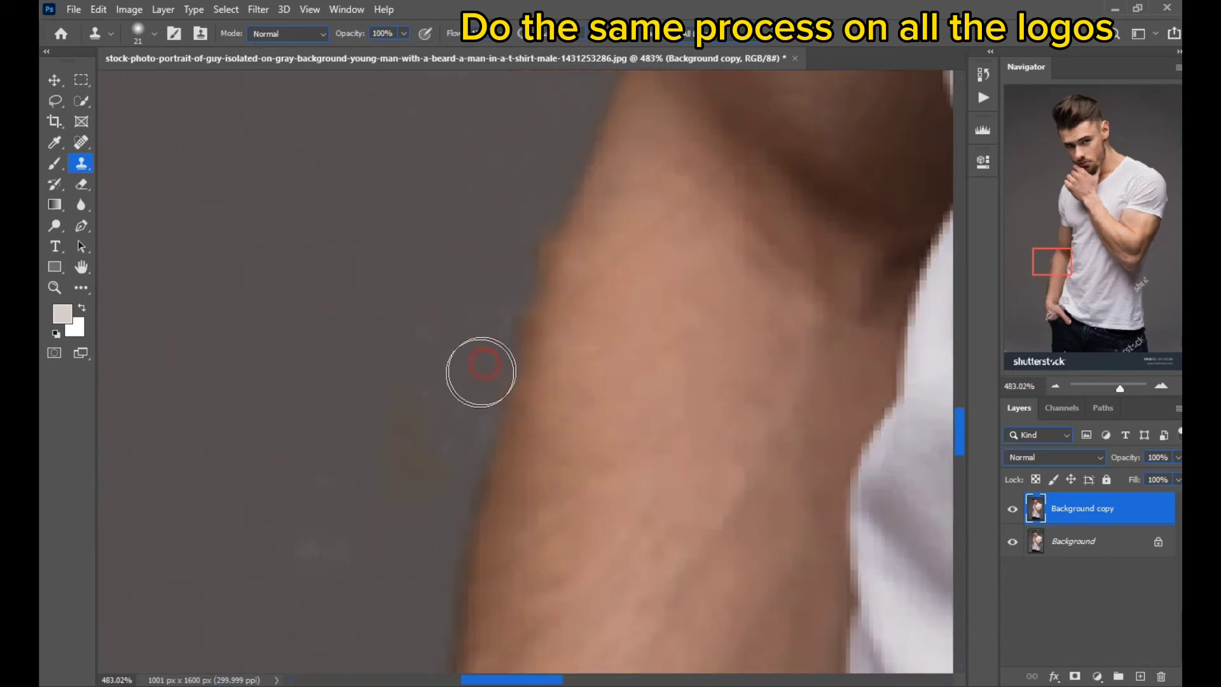
- Clone out the logo marks on the lower shirt and the watermark's letter "s" below the elbow
scroll(478, 378, down, 20)
drag(637, 410, 627, 167)
scroll(627, 166, up, 10)
click(579, 178)
drag(856, 285, 589, 385)
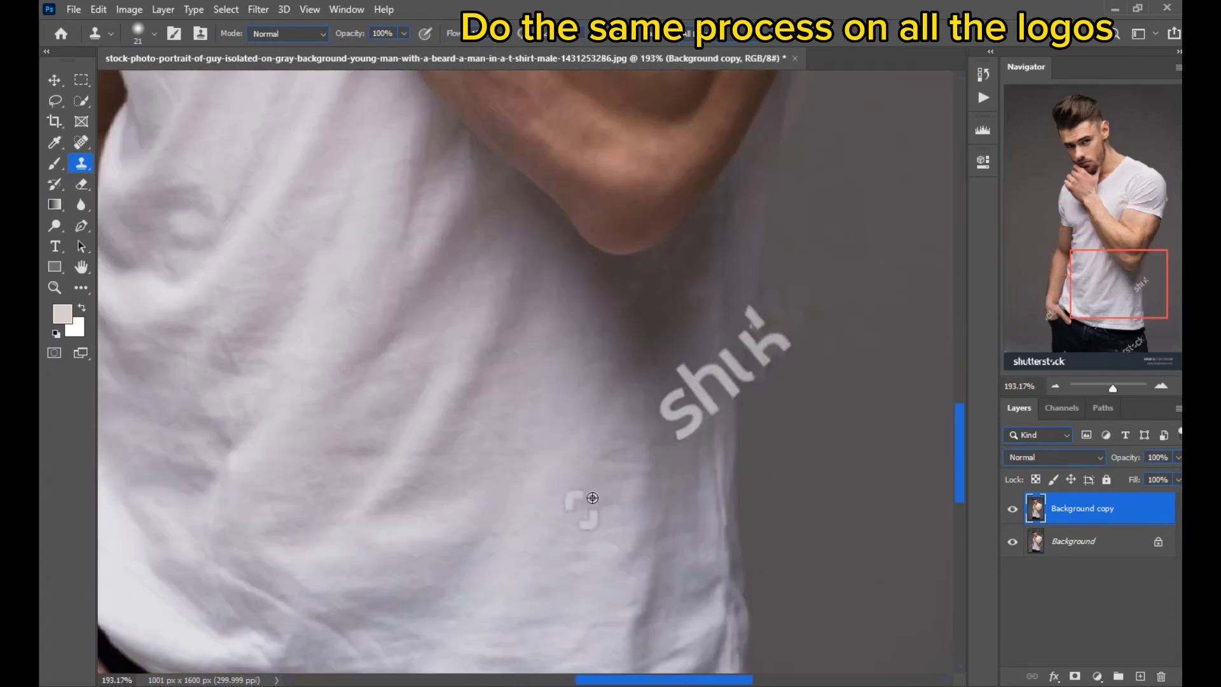
scroll(572, 483, up, 3)
mouse_move(622, 499)
mouse_down()
mouse_move(582, 528)
mouse_move(583, 449)
mouse_up()
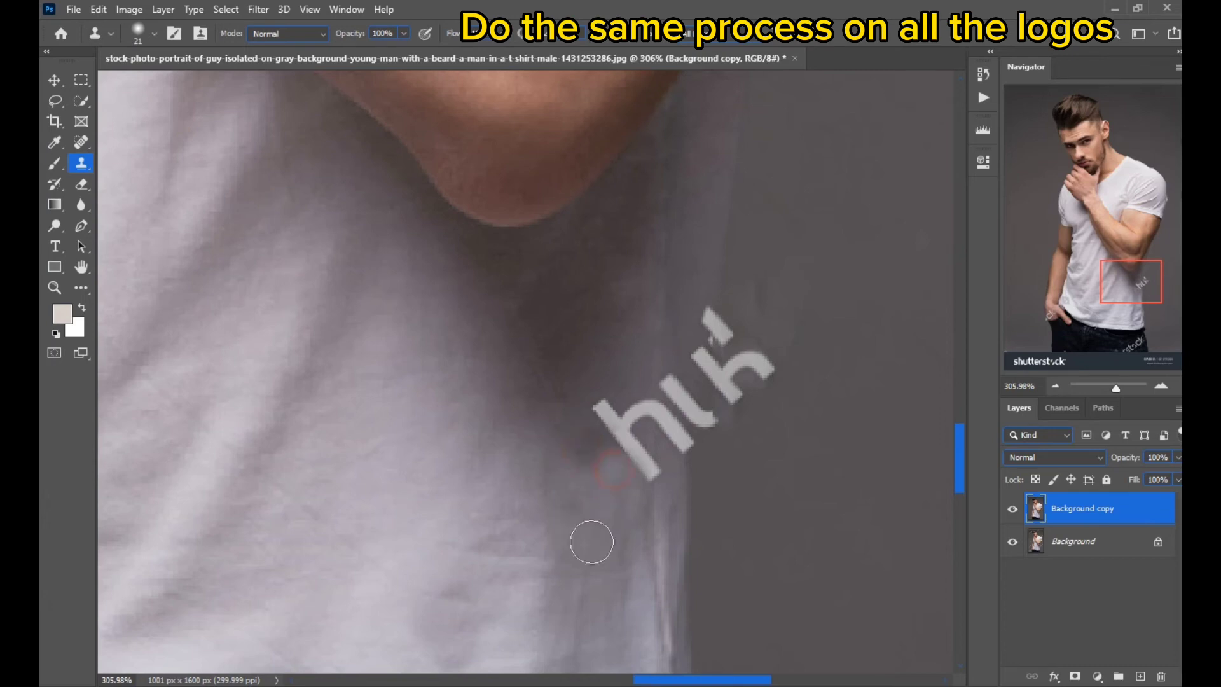
- Clone out the letter "h" on the shaded side of the shirt below the elbow
drag(648, 474, 639, 461)
click(616, 422)
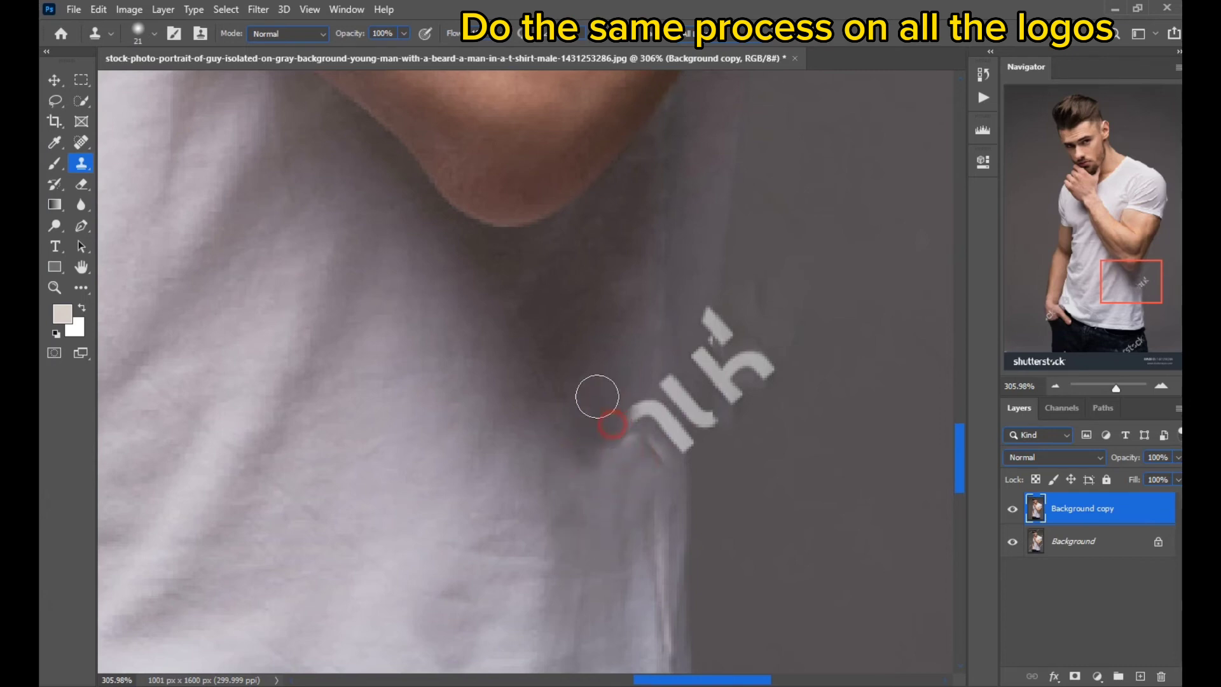
mouse_move(629, 416)
mouse_down()
mouse_move(632, 449)
mouse_move(532, 486)
mouse_move(562, 447)
mouse_move(550, 429)
mouse_up()
alt+click(570, 507)
alt+click(570, 400)
- Clone over the remaining watermark letters along the shirt's side edge, rebuilding the border with the background
alt+click(702, 407)
mouse_move(660, 404)
mouse_down()
mouse_move(635, 394)
mouse_move(633, 424)
mouse_up()
alt+click(662, 354)
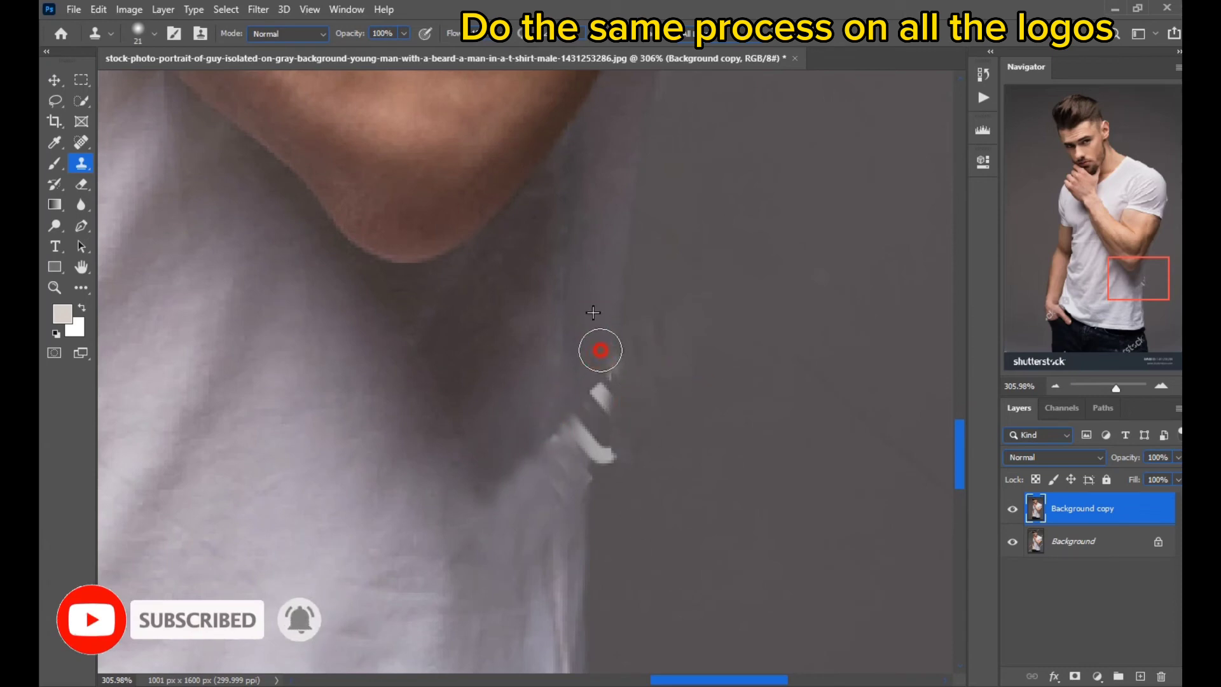
mouse_move(600, 349)
mouse_down()
mouse_move(599, 436)
mouse_move(564, 493)
mouse_up()
- Enlarge the brush to 34 px and clone out the logo patch on the shirt beside the wrist
scroll(523, 396, down, 9)
scroll(345, 443, up, 8)
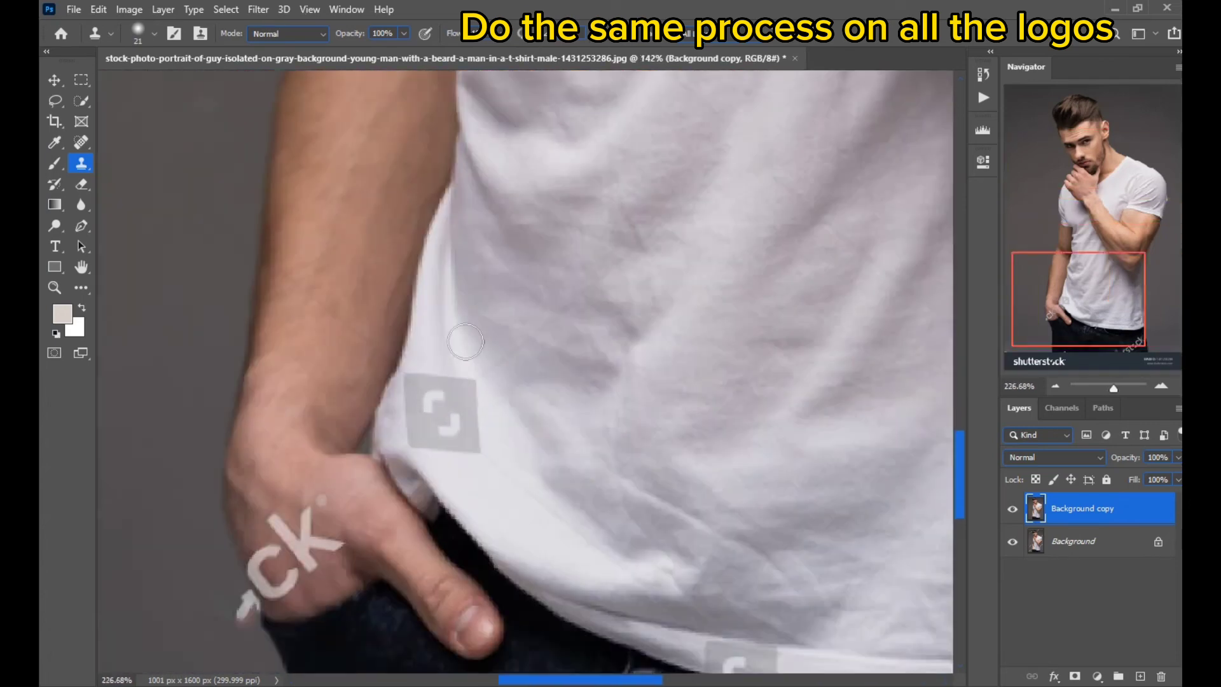
key(bracketright)
key(bracketright)
key(bracketright)
key(bracketright)
key(bracketright)
mouse_move(494, 507)
mouse_down()
mouse_move(463, 409)
mouse_move(431, 394)
mouse_move(417, 436)
mouse_up()
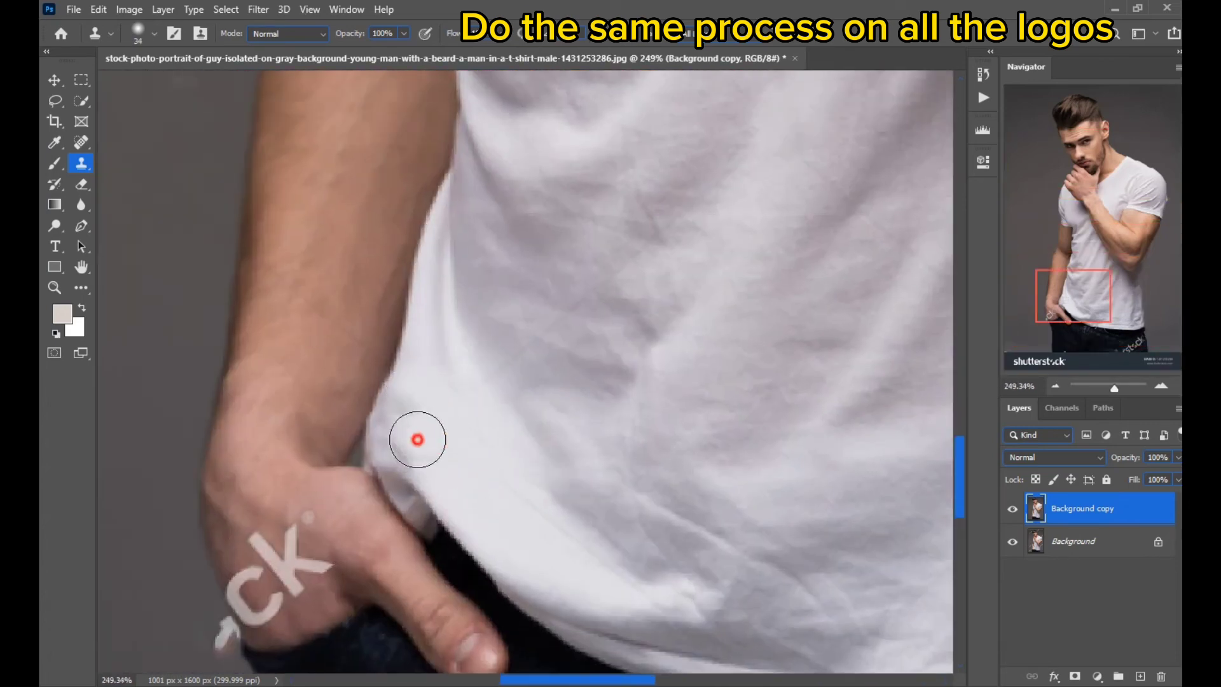
- Clone out the letter "k" on the hand in the pocket with a 15 px brush, undoing a misplaced stroke
scroll(376, 436, down, 3)
scroll(375, 436, down, 4)
scroll(343, 262, up, 6)
alt+click(373, 191)
mouse_move(367, 274)
mouse_down()
mouse_move(458, 292)
mouse_move(427, 272)
mouse_up()
key(ctrl+z)
drag(446, 229, 419, 253)
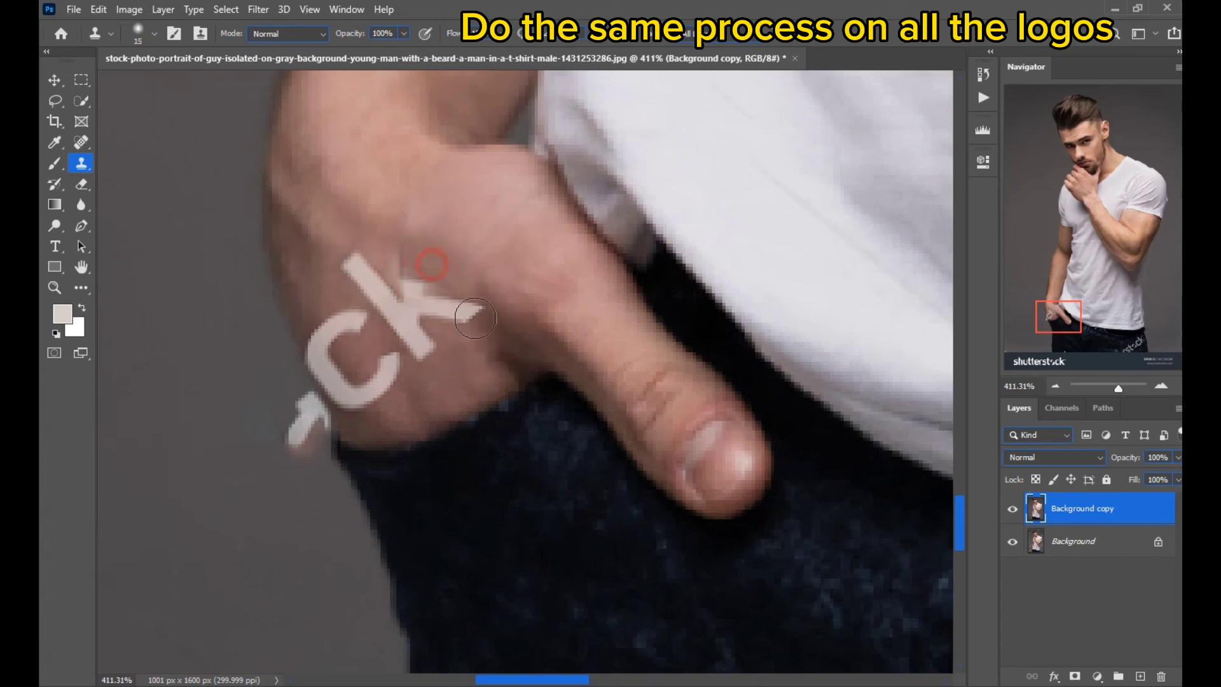
mouse_move(475, 318)
mouse_down()
mouse_move(441, 311)
mouse_move(477, 319)
mouse_move(425, 248)
mouse_move(357, 275)
mouse_move(403, 305)
mouse_move(411, 335)
mouse_move(356, 405)
mouse_move(350, 375)
mouse_up()
- Undo the stray cloning at the pocket edge and clone out the letter fragment on the background beside the hand
alt+click(399, 428)
alt+click(413, 431)
alt+click(368, 435)
key(ctrl+z)
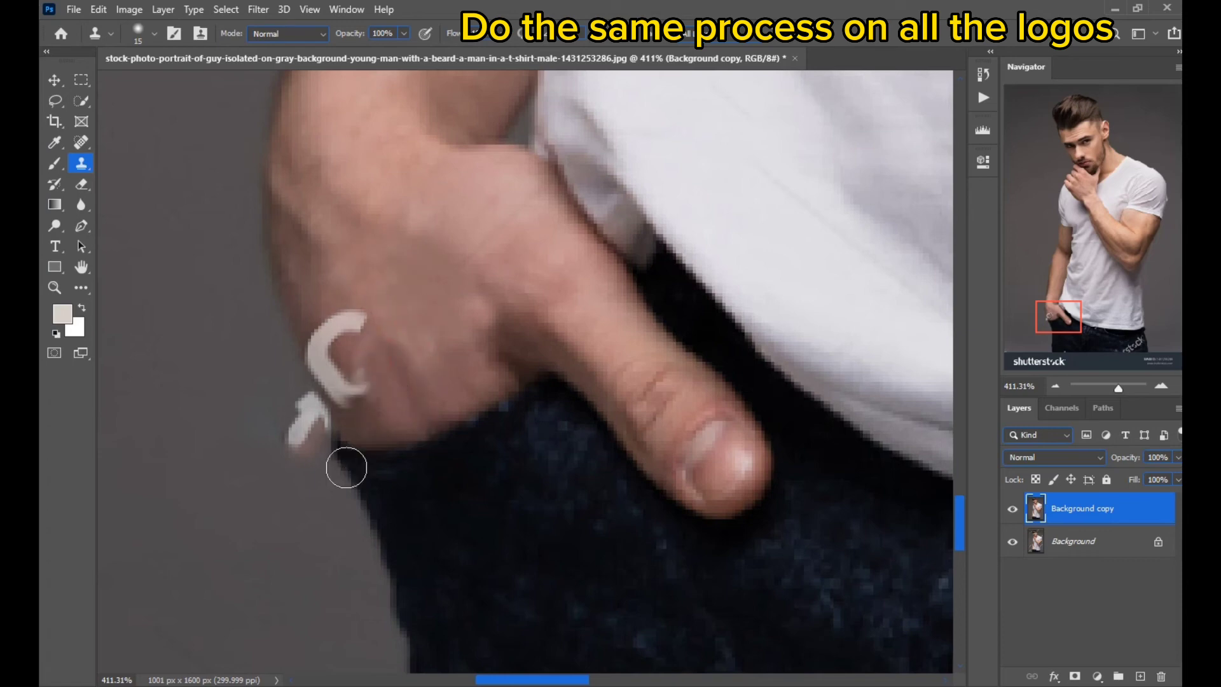
mouse_move(300, 418)
mouse_down()
mouse_move(292, 443)
mouse_move(311, 461)
mouse_up()
- Clone out the letter "c" on the outer side of the hand, undoing a misplaced stroke
alt+click(354, 349)
alt+click(345, 340)
mouse_move(363, 372)
mouse_down()
mouse_move(343, 377)
mouse_move(366, 405)
mouse_move(323, 409)
mouse_up()
key(ctrl+z)
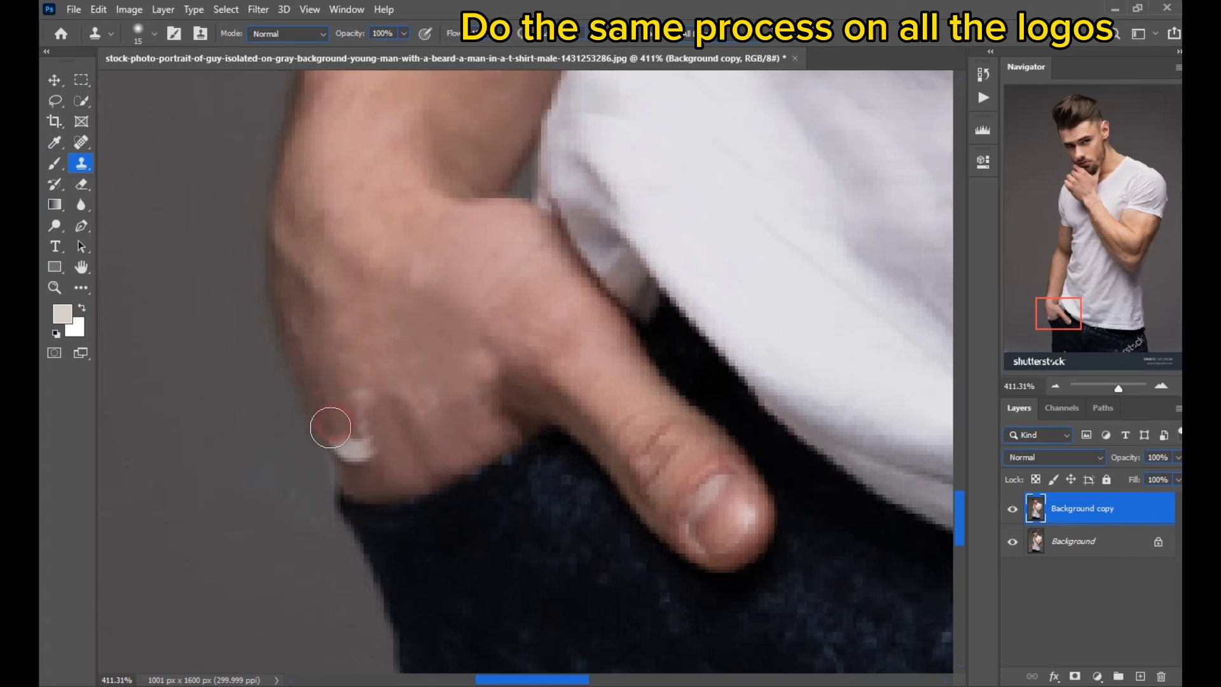
mouse_move(351, 451)
mouse_down()
mouse_move(371, 439)
mouse_move(364, 381)
mouse_up()
- Clone out the logo patch on the shirt's bottom hem above the jeans by sampling the clean hem beside it
scroll(407, 360, down, 4)
scroll(719, 436, up, 3)
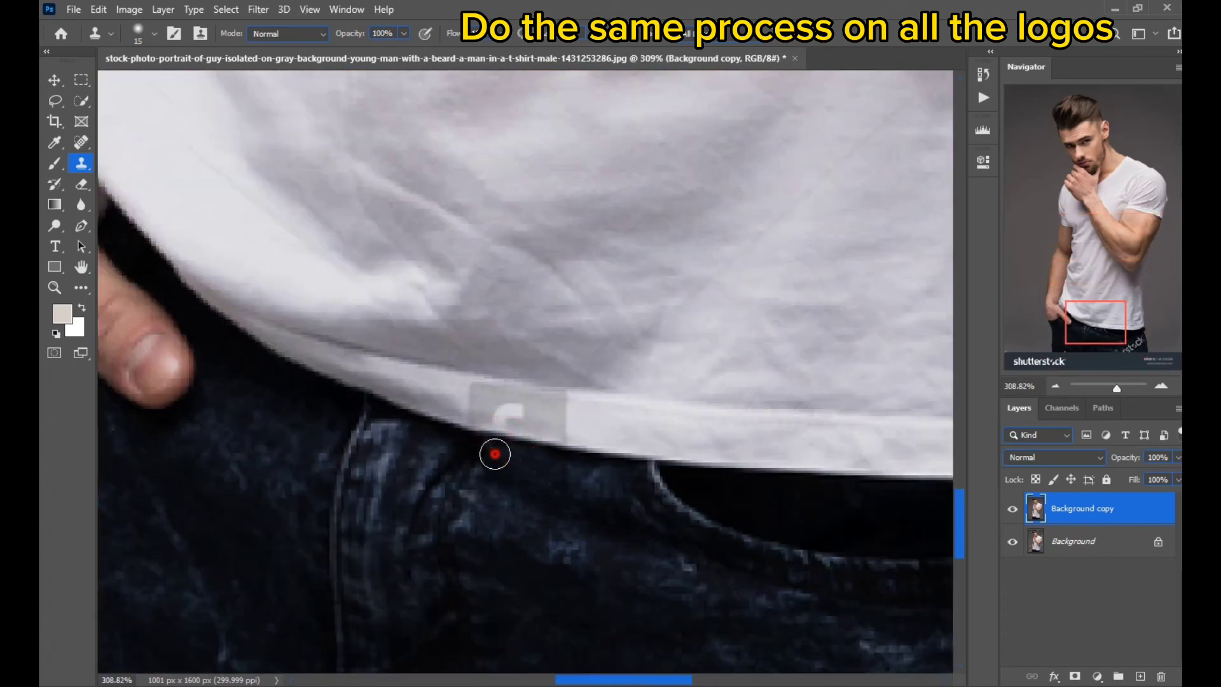
alt+click(597, 428)
mouse_move(535, 422)
mouse_down()
mouse_move(481, 421)
mouse_move(519, 402)
mouse_move(480, 392)
mouse_move(630, 427)
mouse_up()
alt+click(464, 403)
alt+click(585, 429)
- Clone out the remaining "rstock" watermark text on the jeans with a 34 px brush, sampling nearby dark denim
scroll(591, 408, down, 5)
scroll(711, 445, up, 3)
click(612, 369)
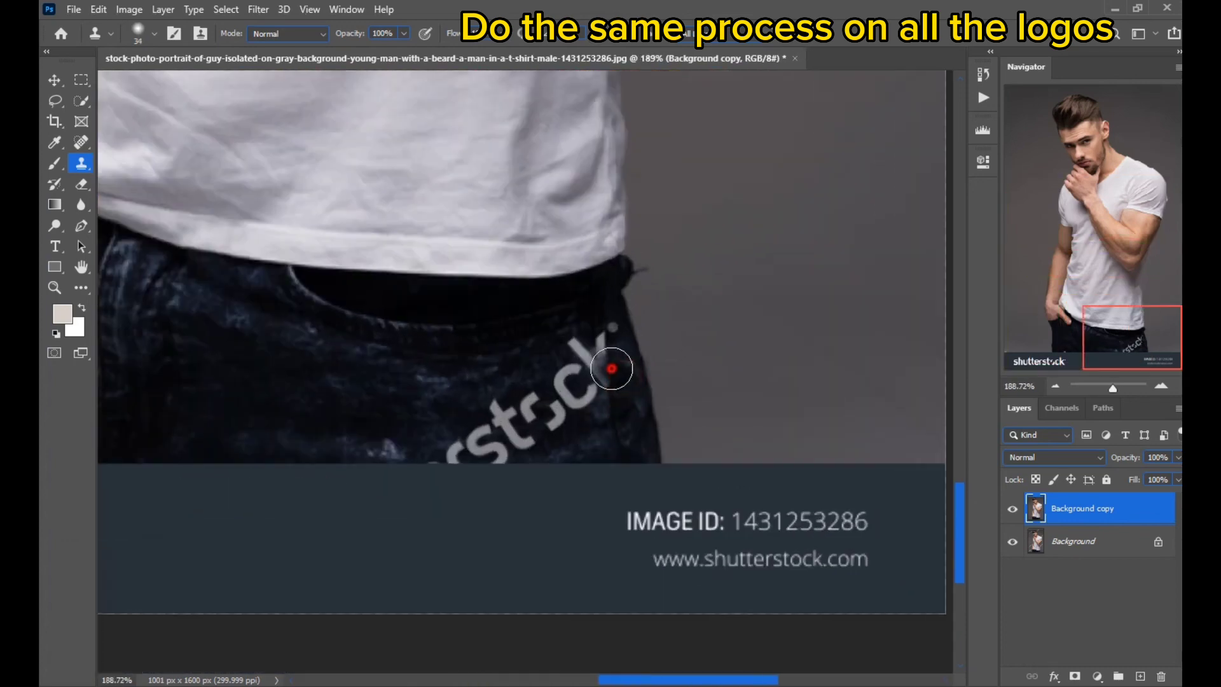
mouse_move(611, 369)
mouse_down()
mouse_move(616, 390)
mouse_move(581, 349)
mouse_move(566, 356)
mouse_up()
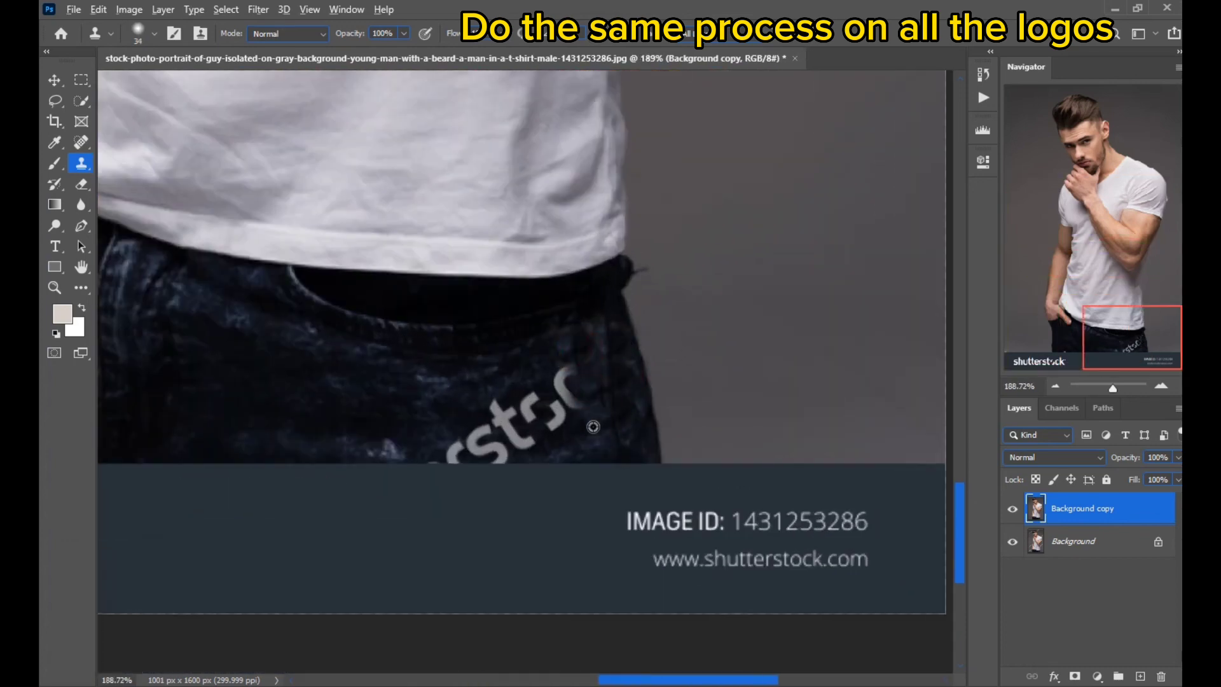
alt+click(592, 426)
drag(568, 407, 577, 369)
mouse_move(560, 424)
mouse_down()
mouse_move(512, 403)
mouse_move(466, 442)
mouse_up()
key(ctrl+0)
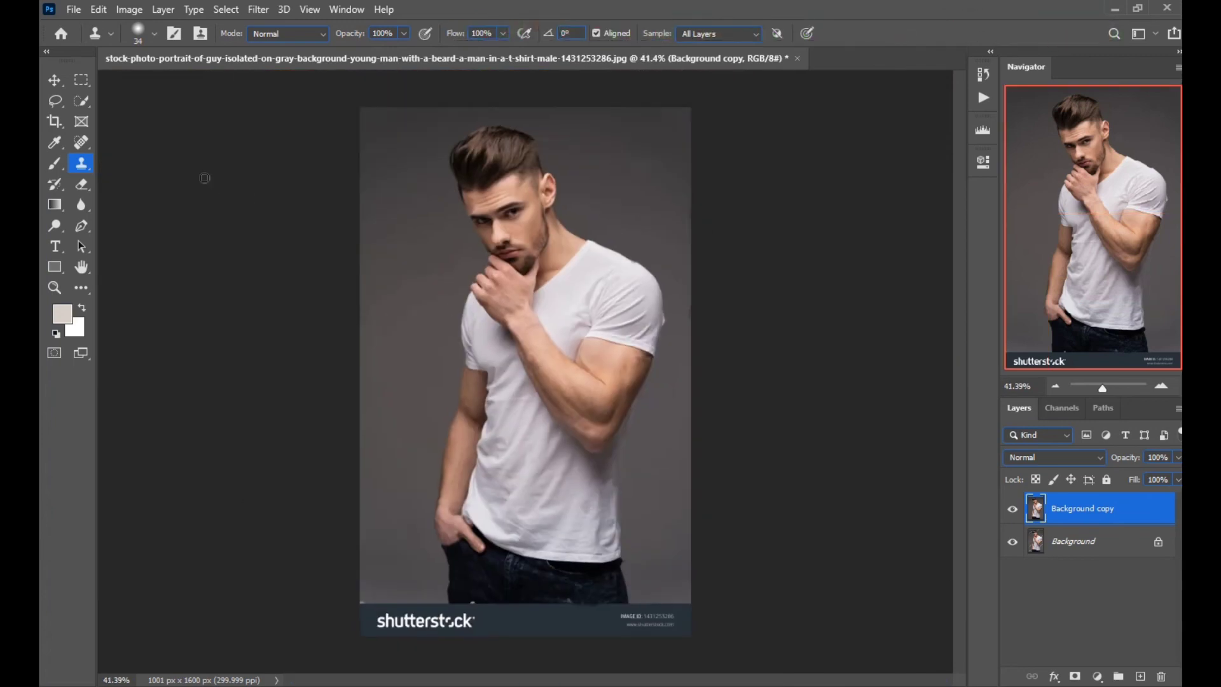
- Crop the shutterstock banner off the bottom of the photo, reducing the image height to 1499 px
click(54, 80)
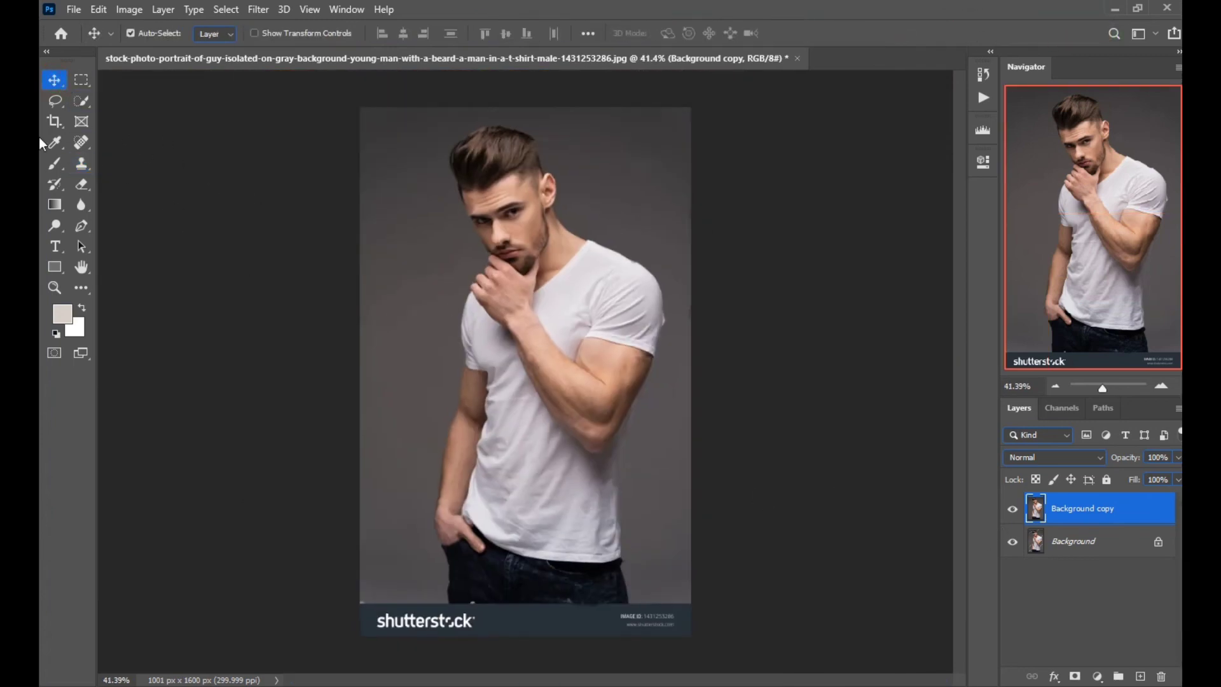
click(57, 124)
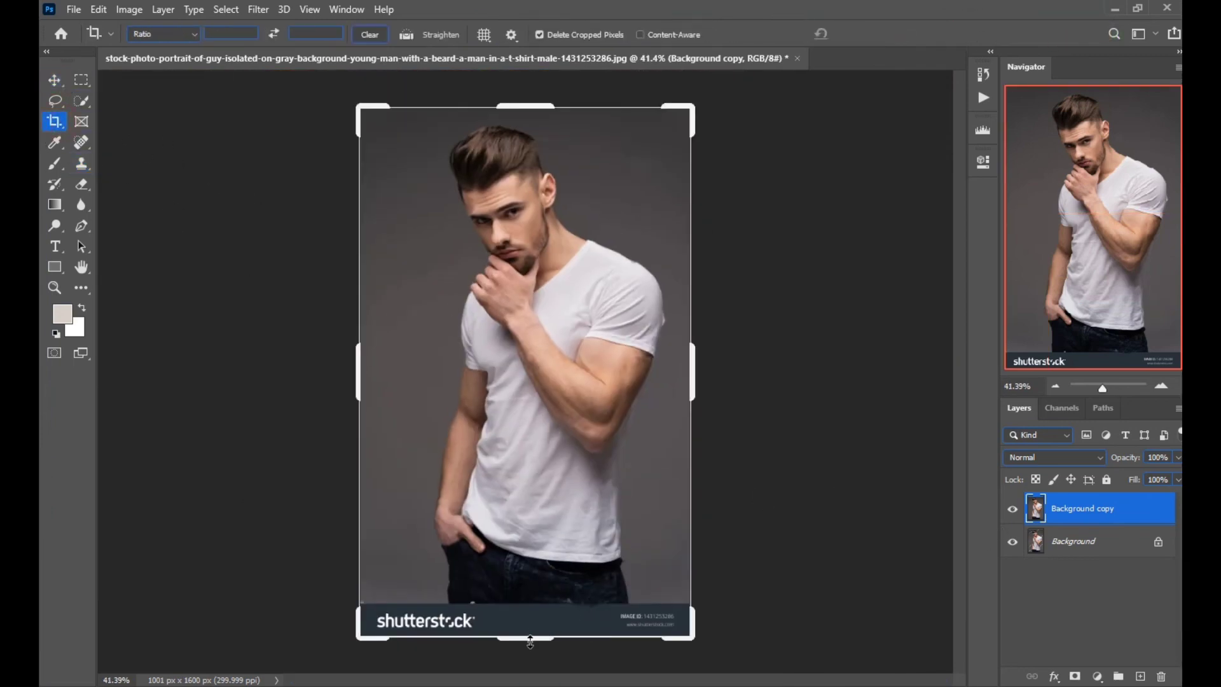
drag(530, 641, 528, 625)
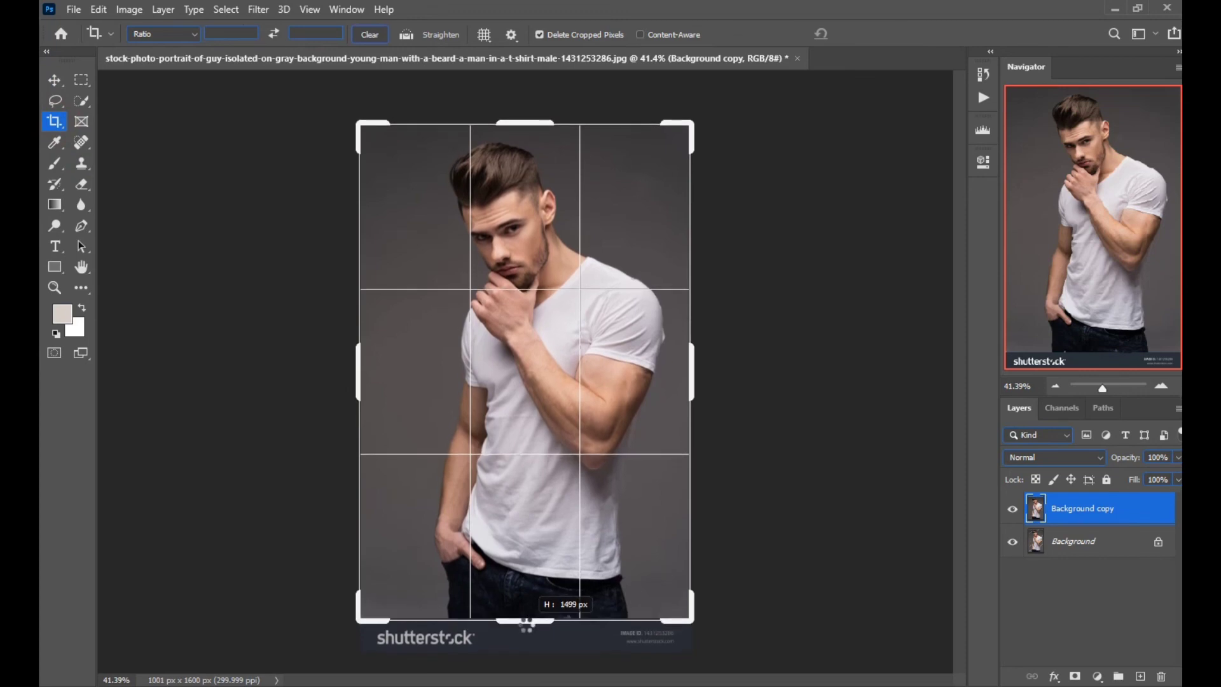
key(Return)
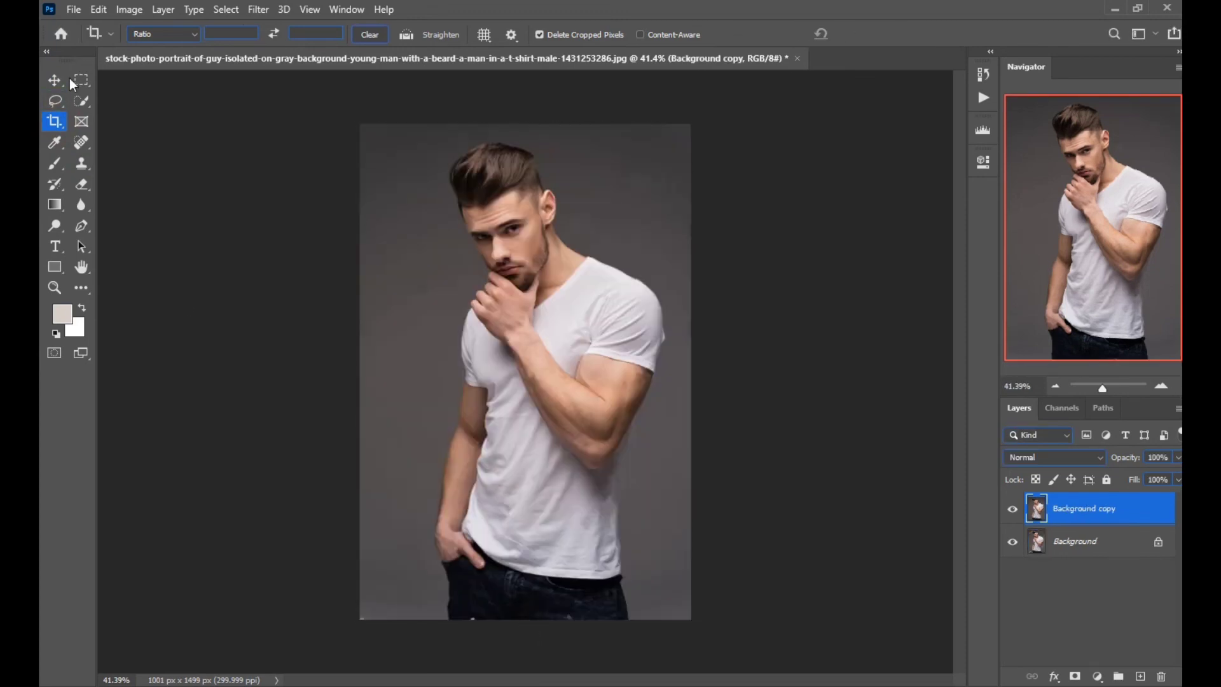
- Hide and show the Background copy layer to compare the retouched photo with the watermarked original
click(55, 80)
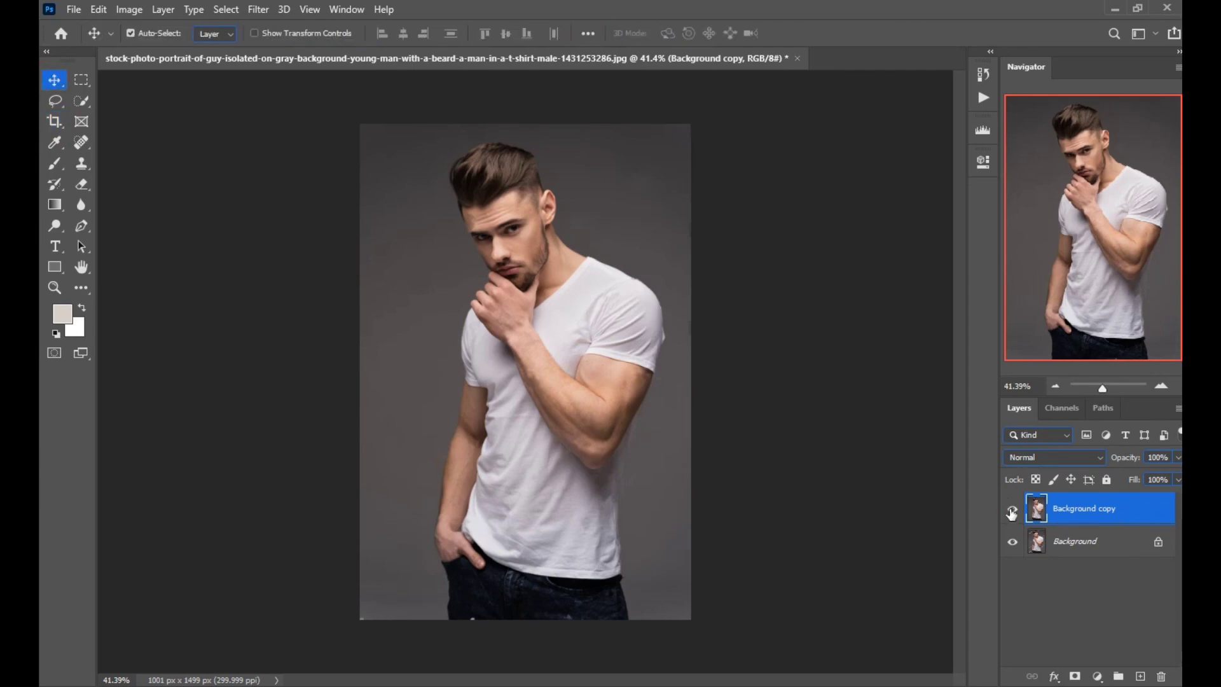
click(1011, 513)
click(1012, 513)
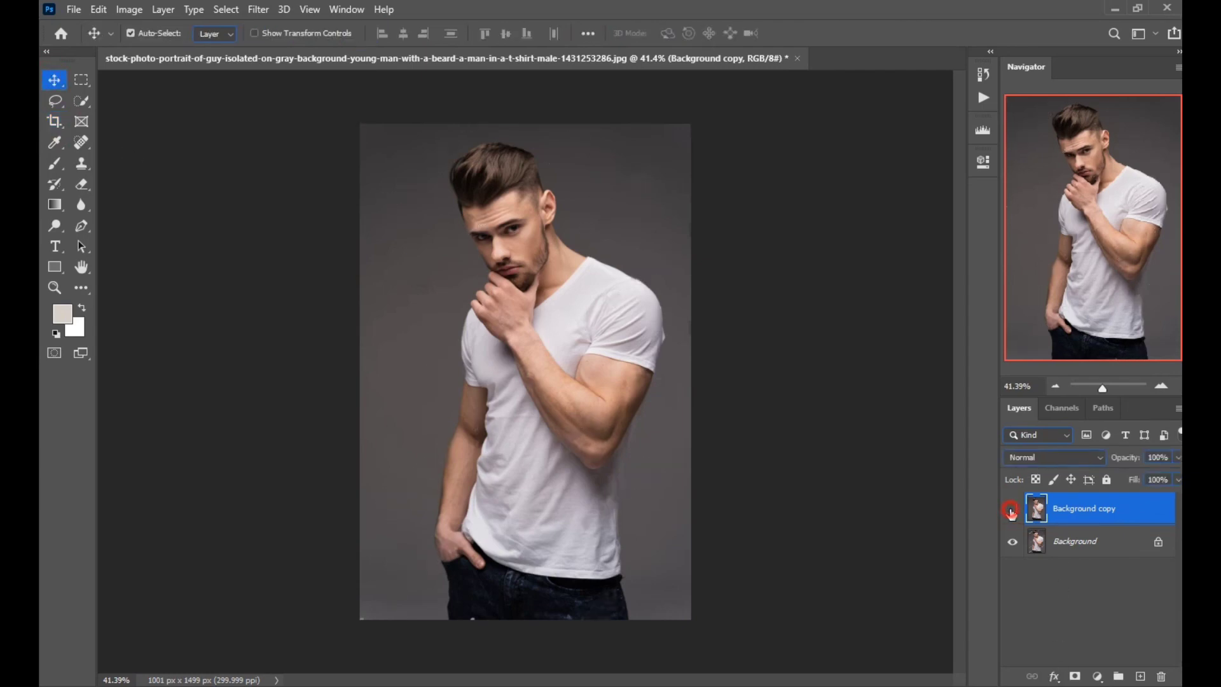